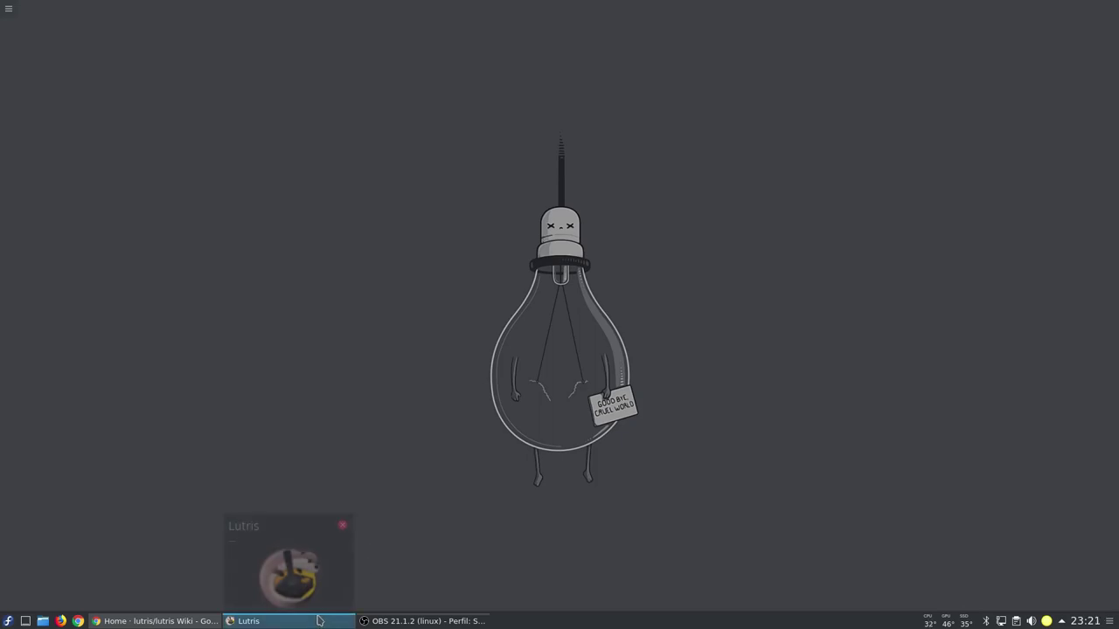
Step: Switch to Chrome and review the Lutris wiki home page on GitHub, including its Steam and Kodi integrations and page list
click(148, 622)
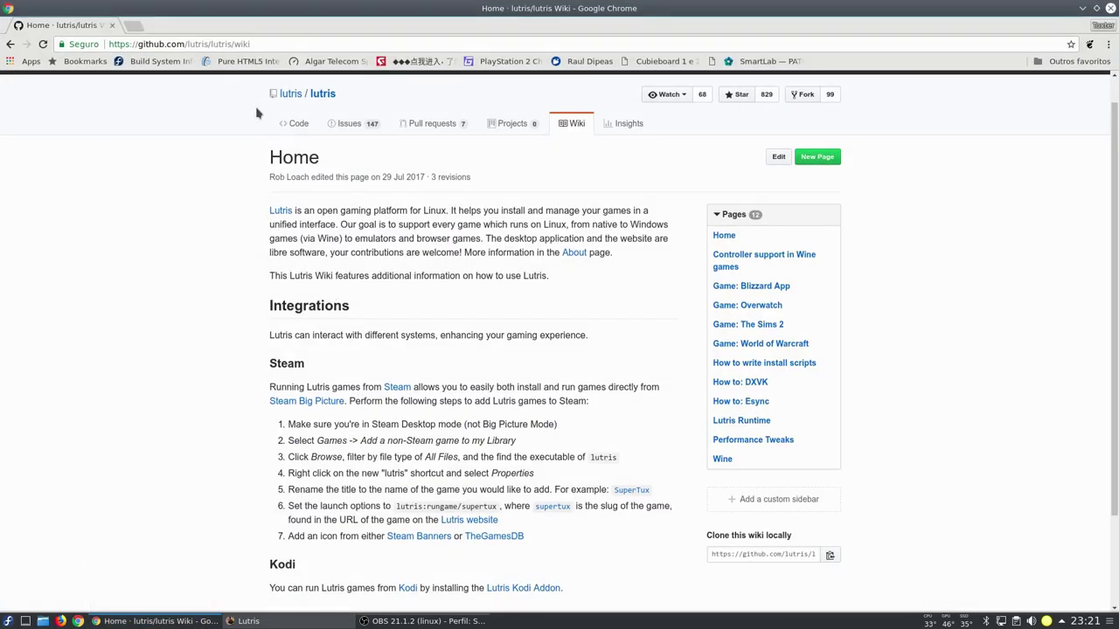
drag(239, 100, 382, 100)
click(277, 178)
scroll(476, 275, down, 3)
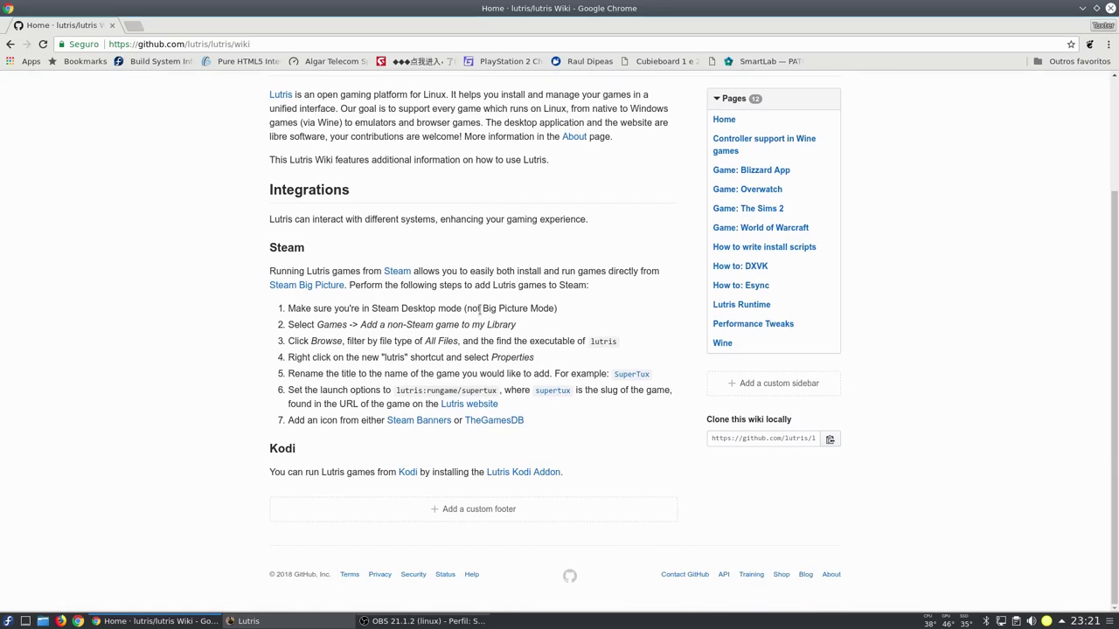
scroll(479, 308, up, 2)
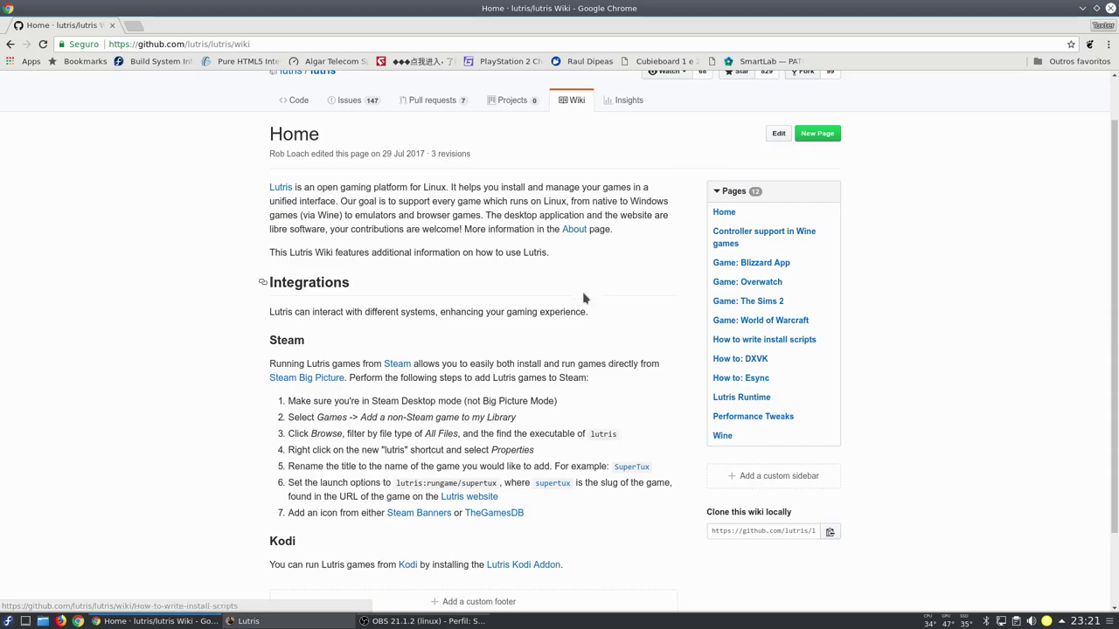
click(1082, 8)
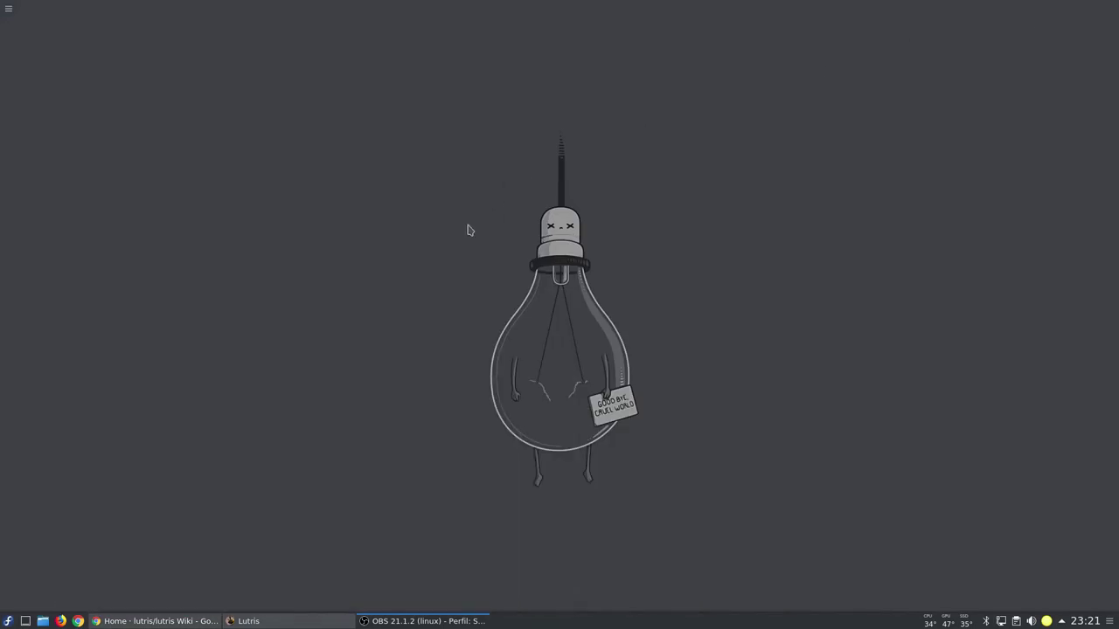
Step: Switch to Lutris and look over the games listed under the Wine runner, including Steam Windows and The Witcher 3
click(350, 621)
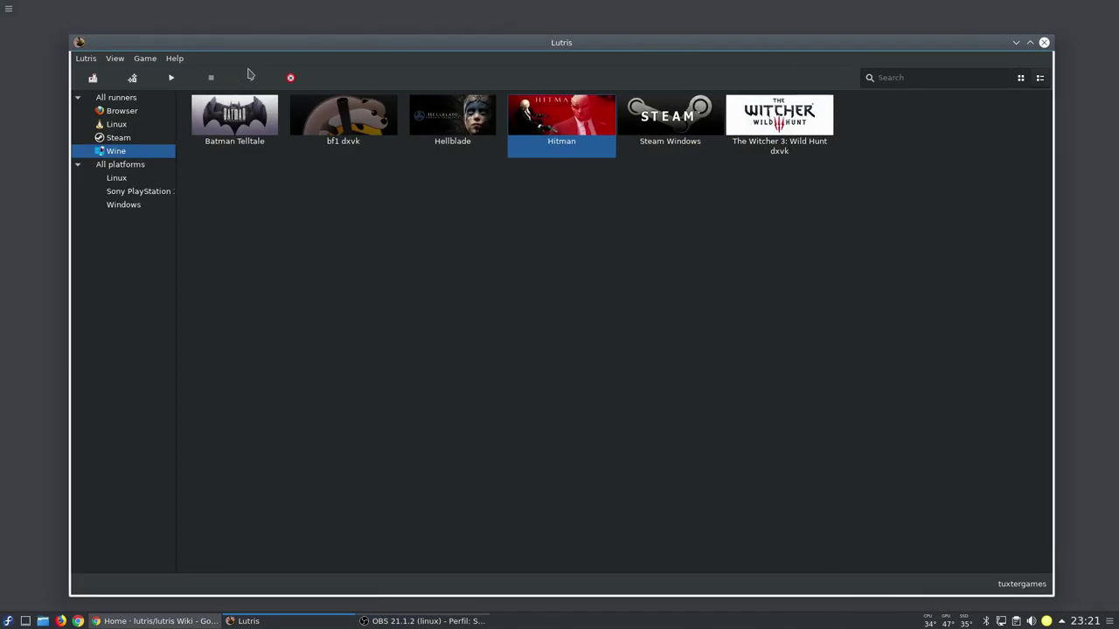
mouse_move(293, 44)
mouse_down()
mouse_move(302, 67)
mouse_move(305, 43)
mouse_move(291, 35)
mouse_up()
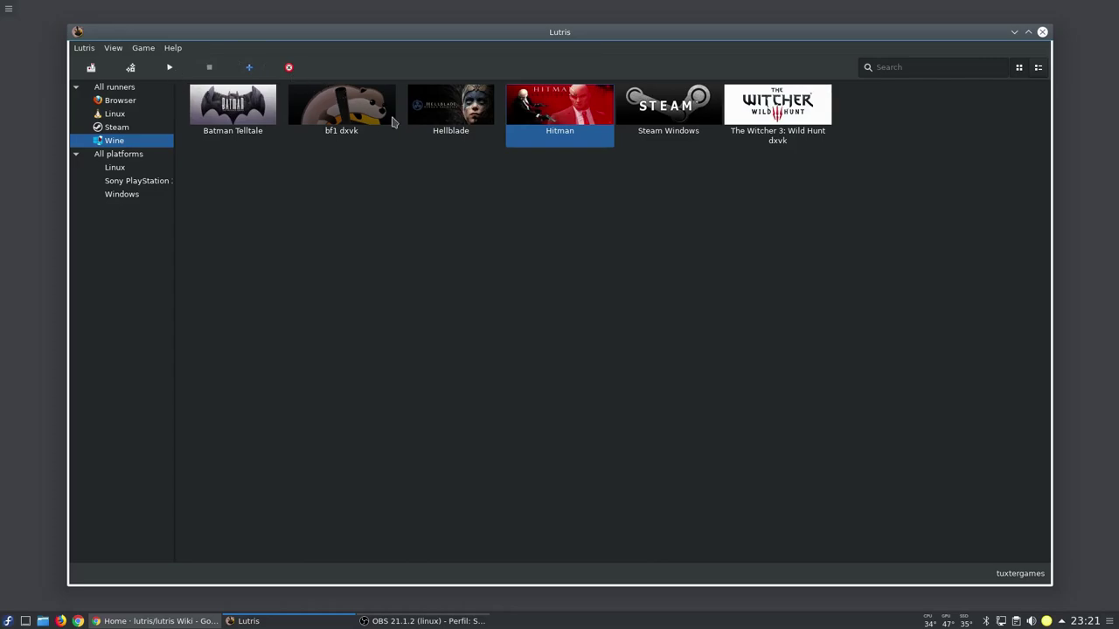
click(804, 187)
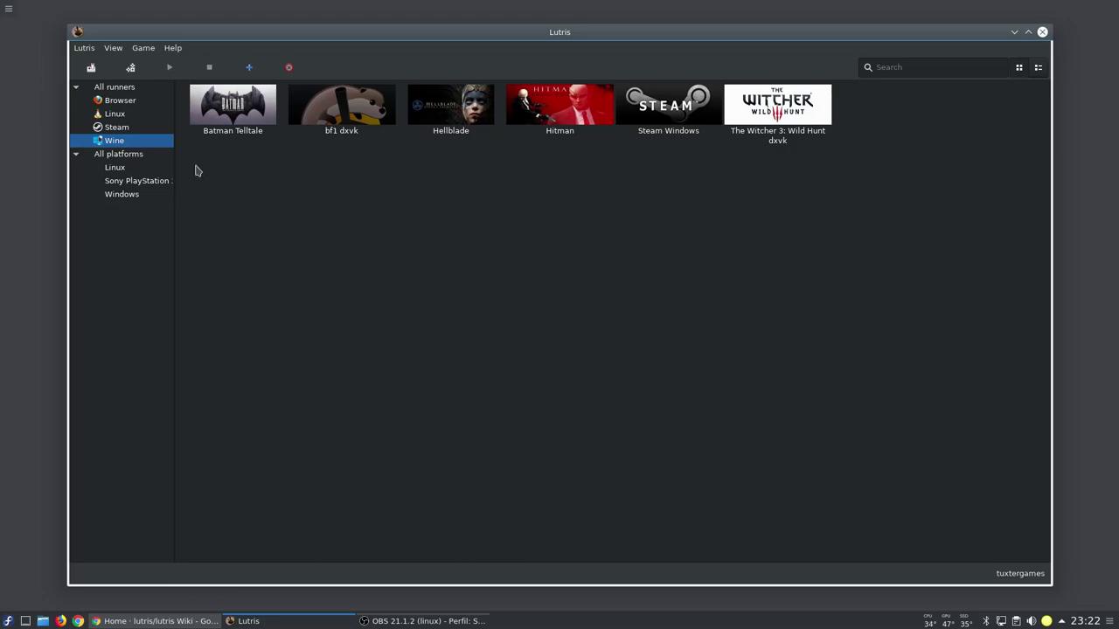
drag(210, 124, 473, 121)
click(640, 118)
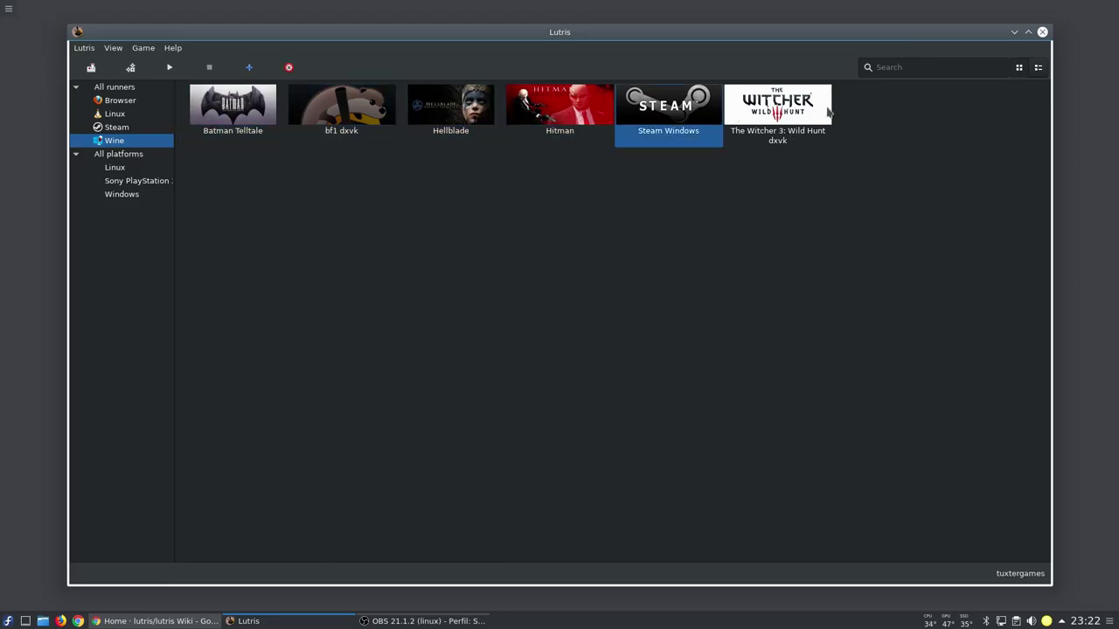
click(810, 111)
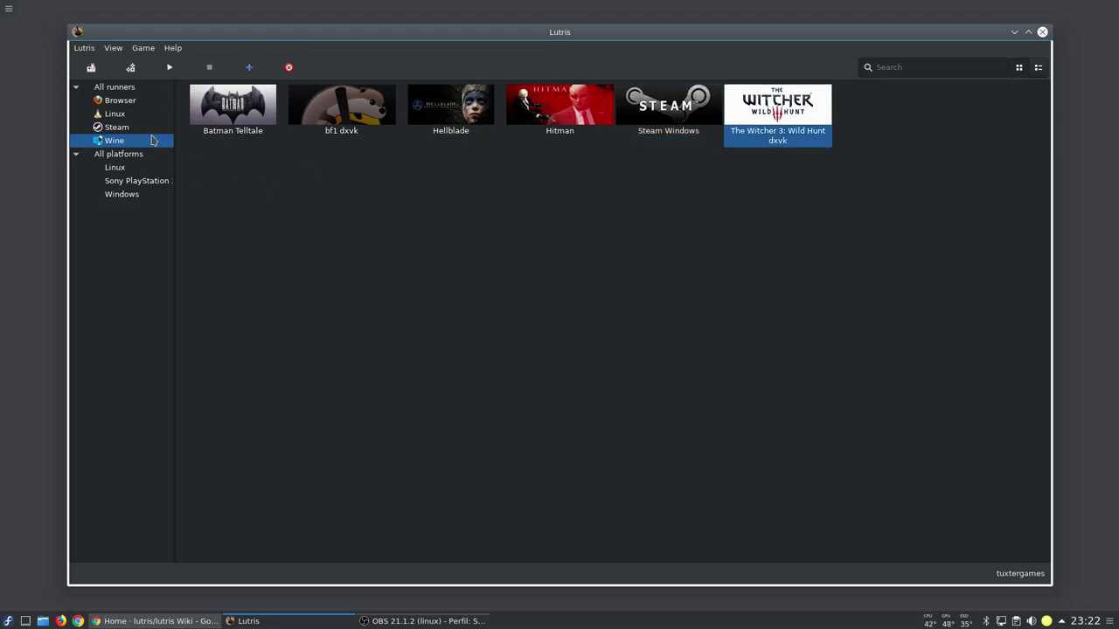
Step: Open the runner manager, find the Wine runner, and move the window aside so the game library can be seen
click(113, 47)
click(147, 49)
click(129, 67)
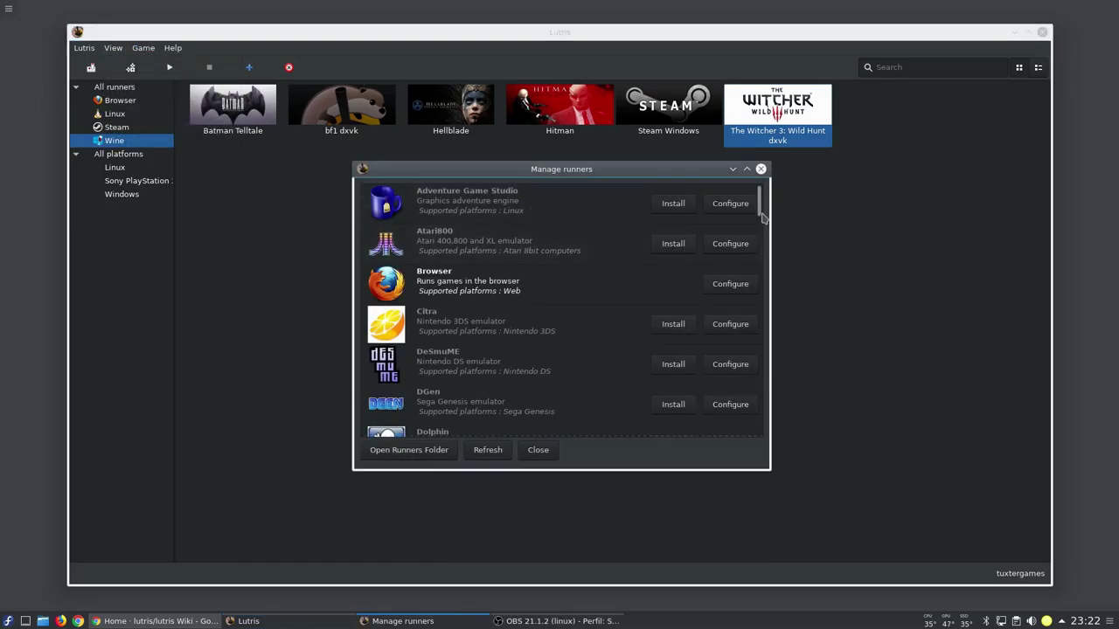
drag(762, 204, 758, 424)
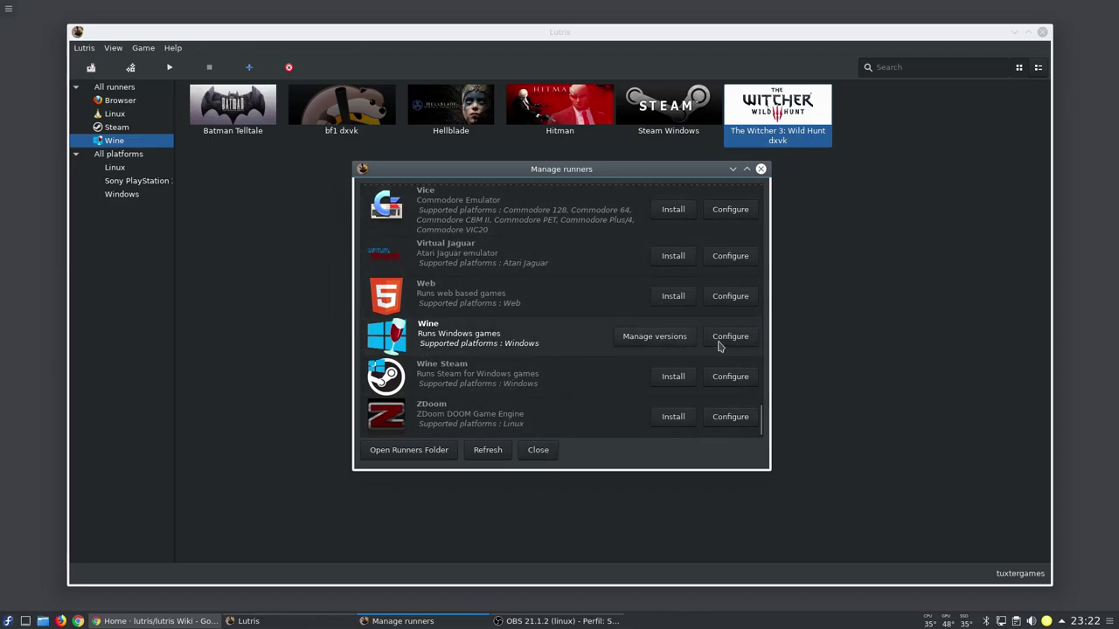
drag(504, 172, 663, 224)
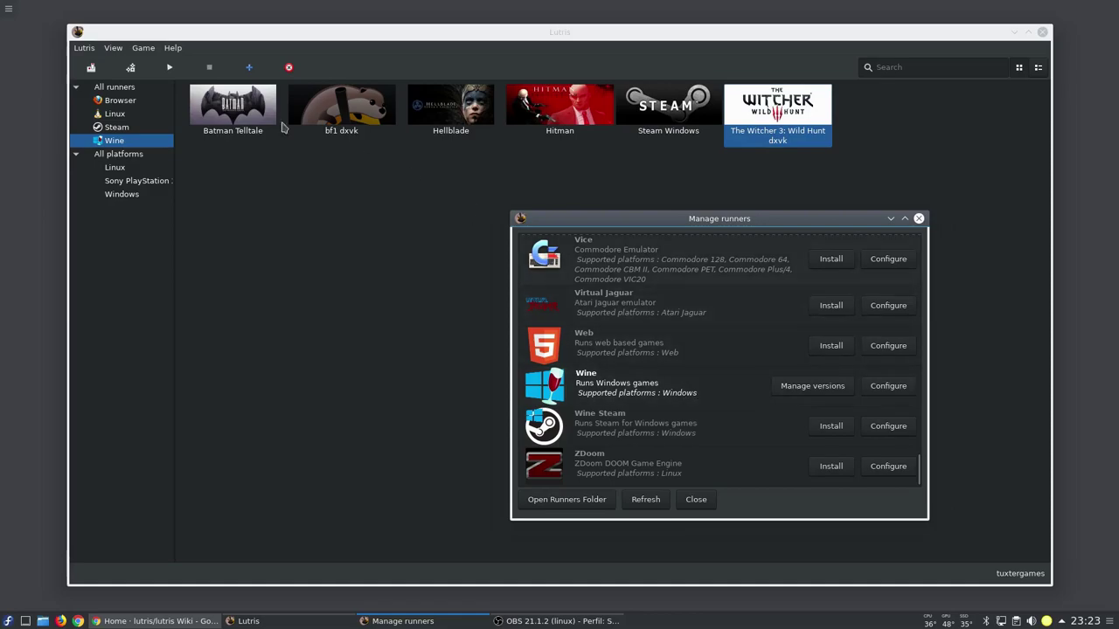
drag(652, 220, 788, 242)
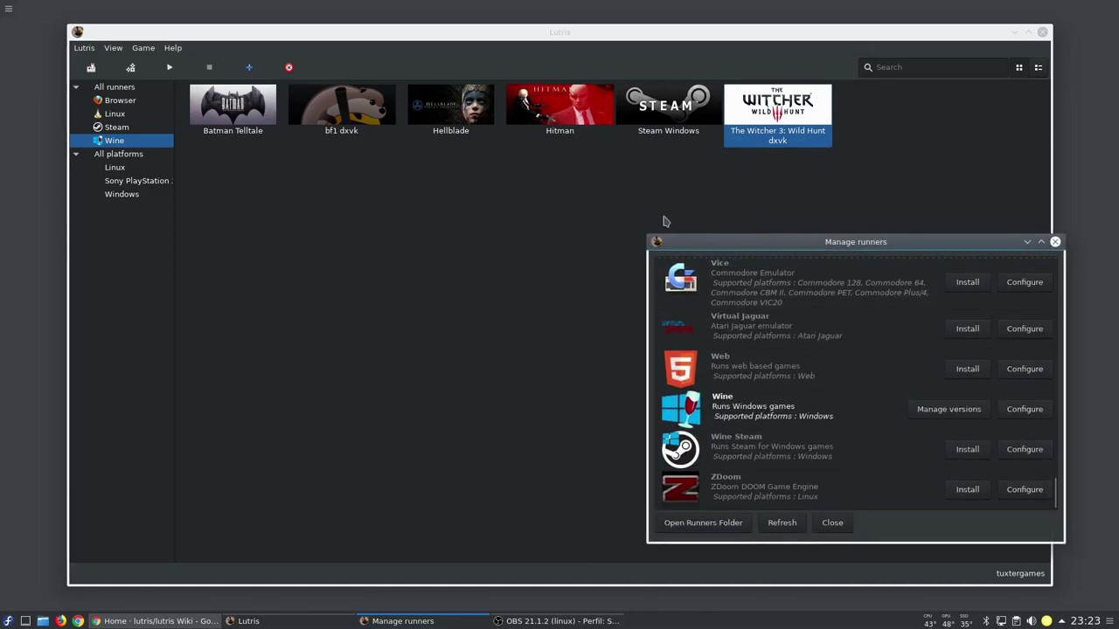
Step: Open the Wine configuration for Hitman and show its library overrides
click(573, 130)
right_click(573, 130)
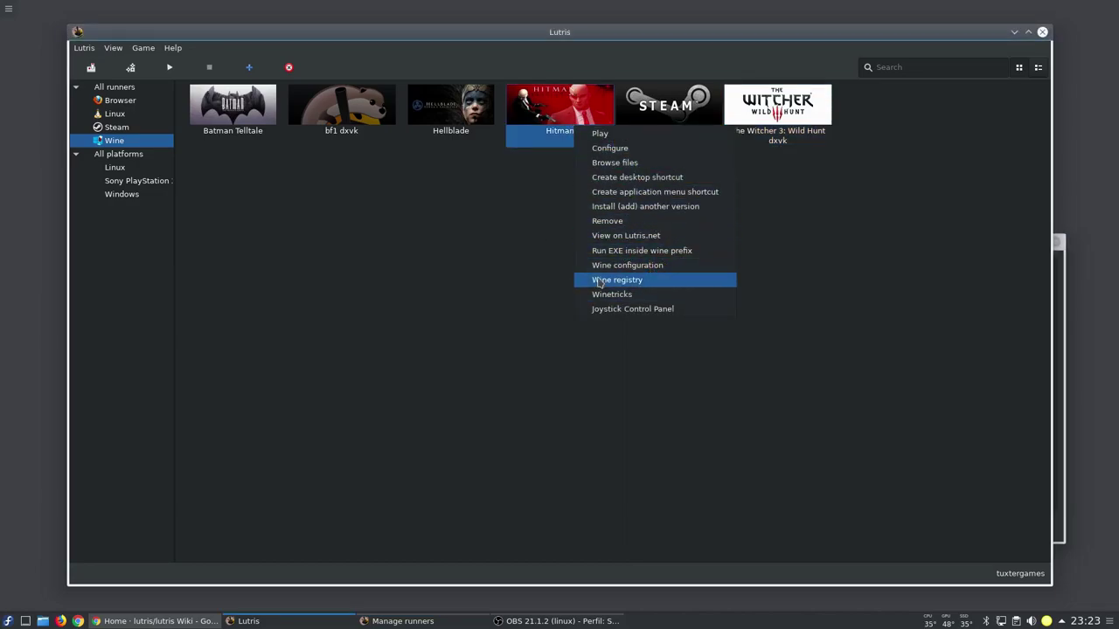
click(647, 272)
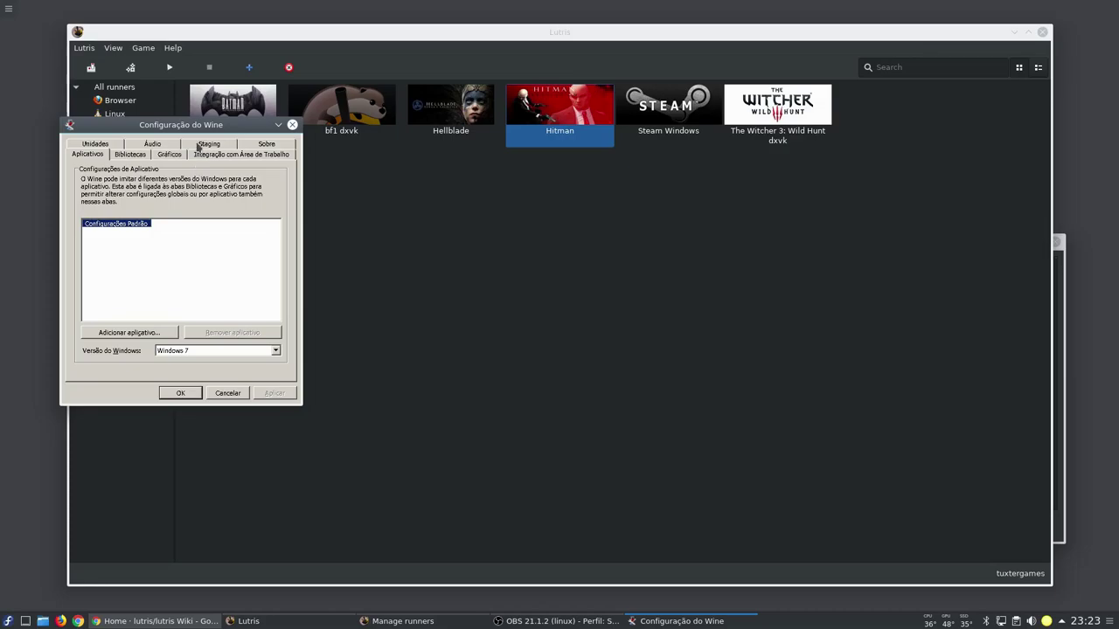
drag(194, 127, 209, 103)
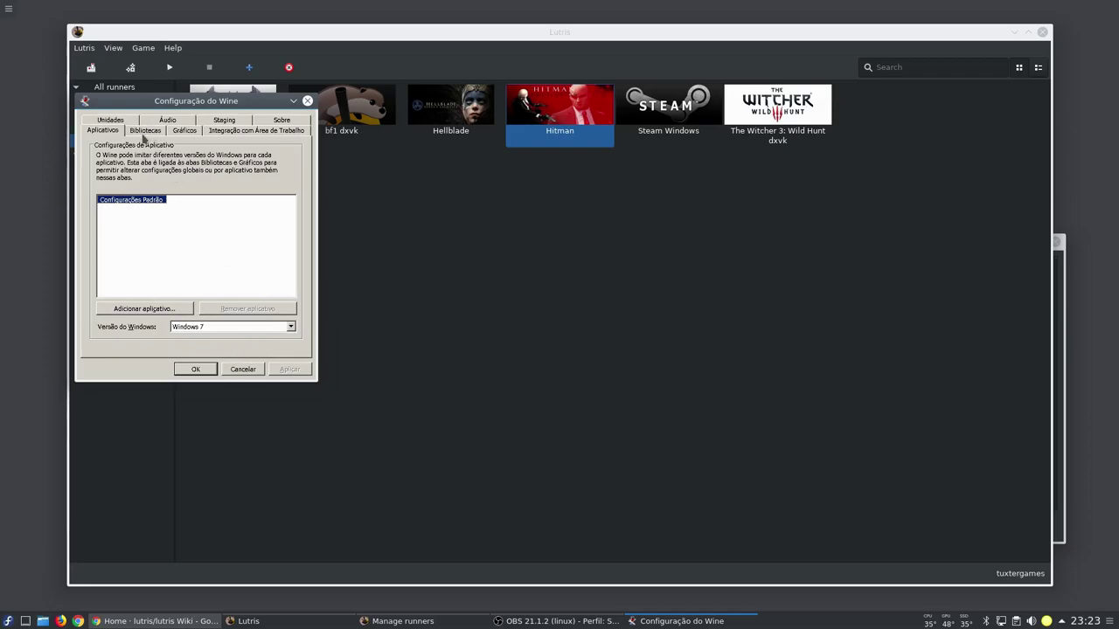
click(145, 134)
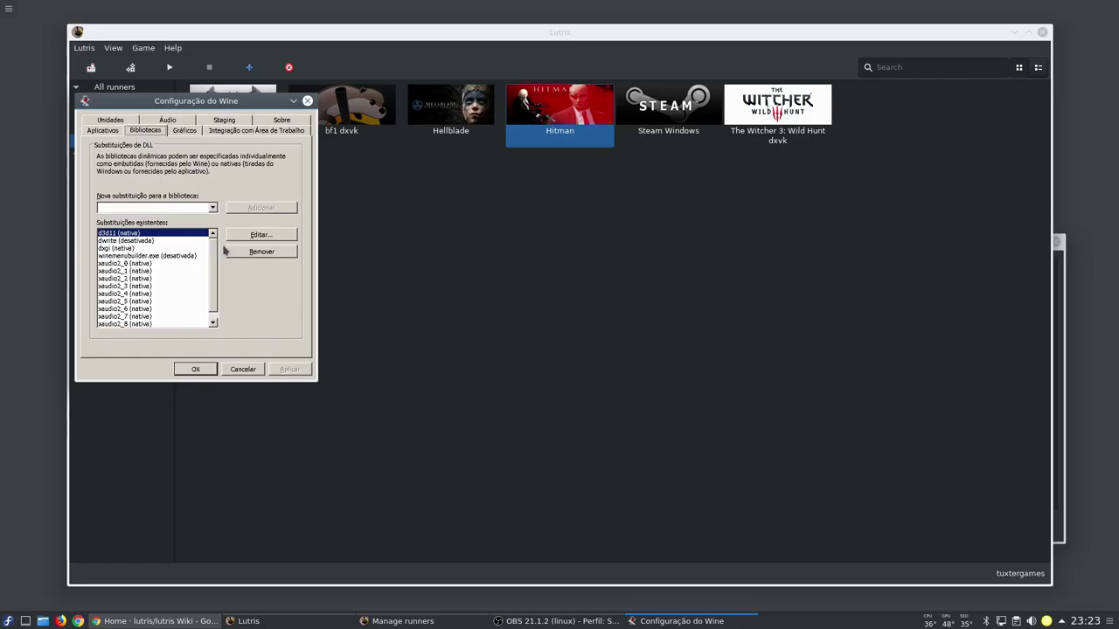
Step: Enter dwrite as a library override name, keep the existing dwrite override set to Desativar, and accept the Wine configuration
click(150, 241)
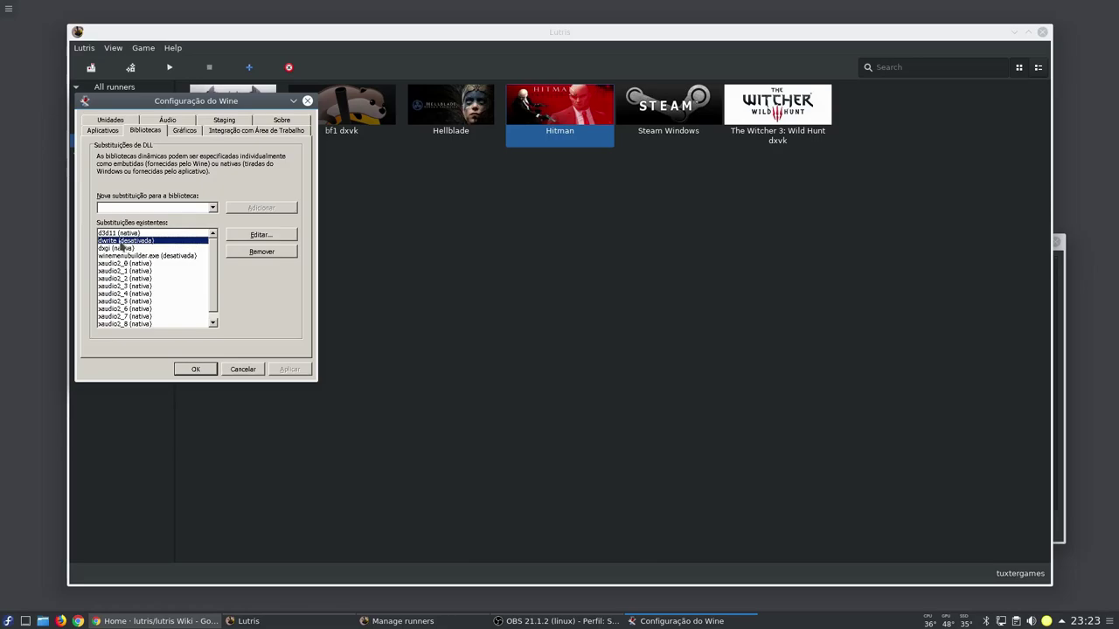
click(127, 207)
text(dwri)
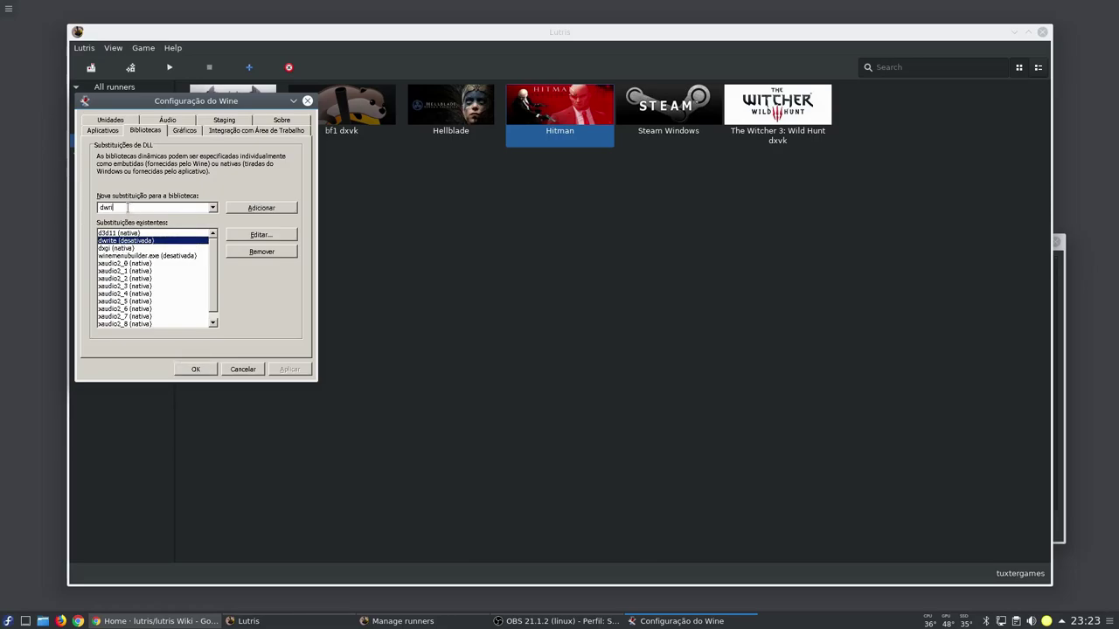
text(te)
double_click(132, 242)
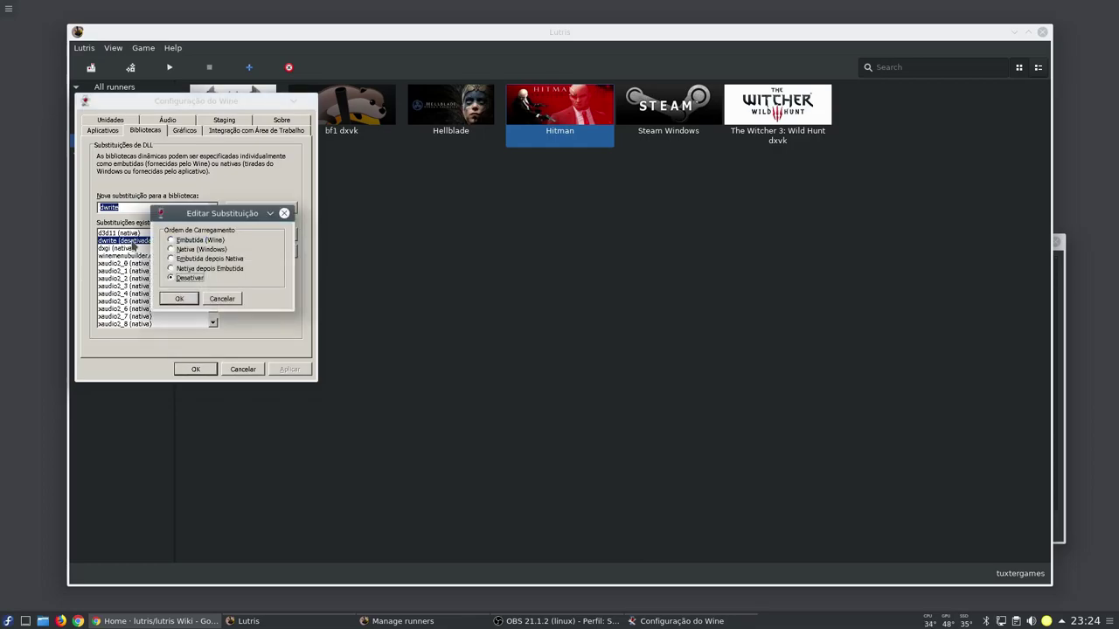
click(188, 301)
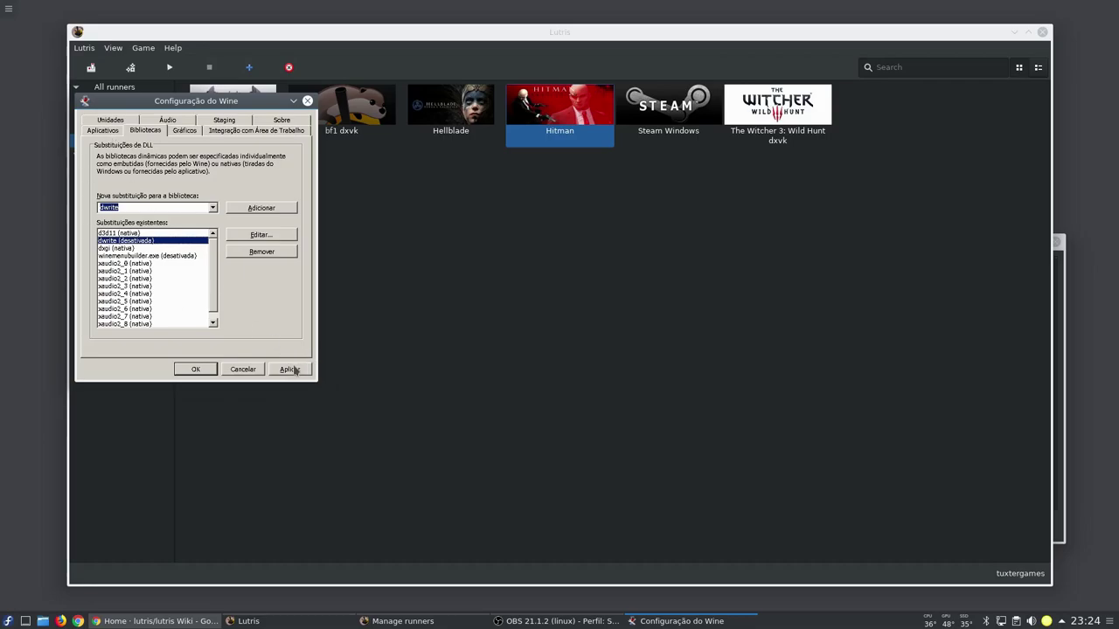
click(195, 369)
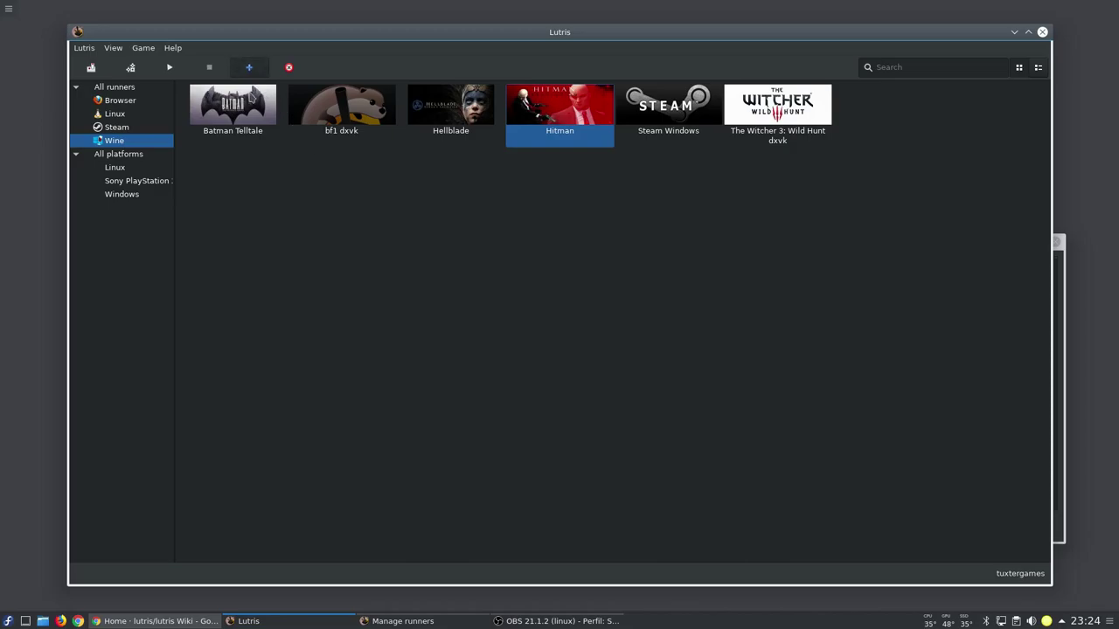
Step: Start a new Wine game entry named "dxvk lutris teste" with release year 2018 and go to its Wine prefix setting
click(507, 223)
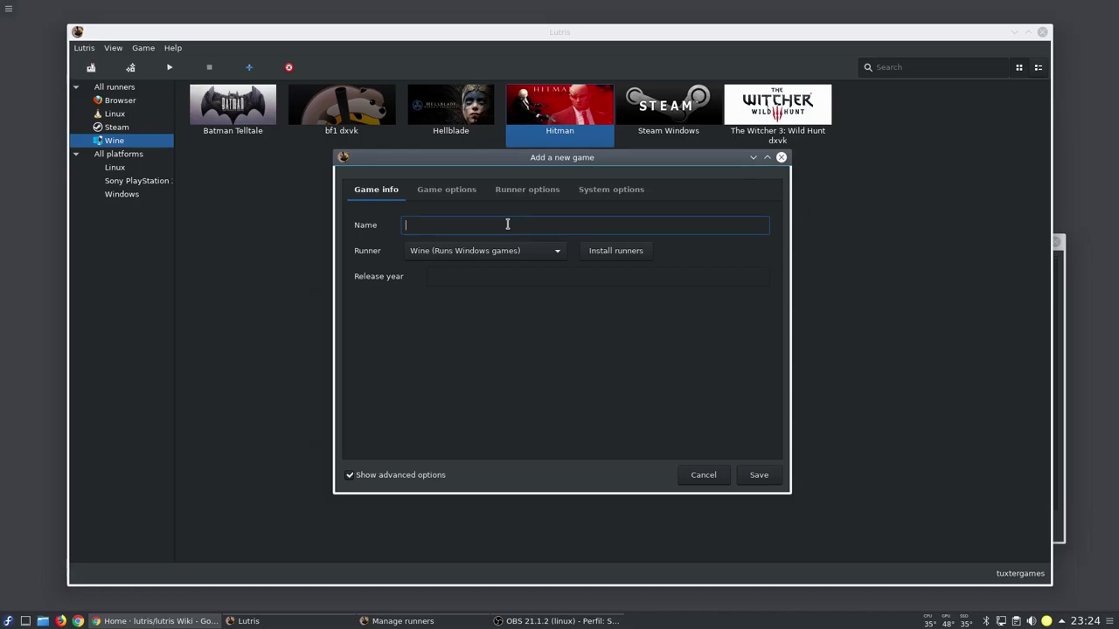
key(BackSpace)
key(BackSpace)
text(dxvk lutris teste)
click(437, 281)
text(201)
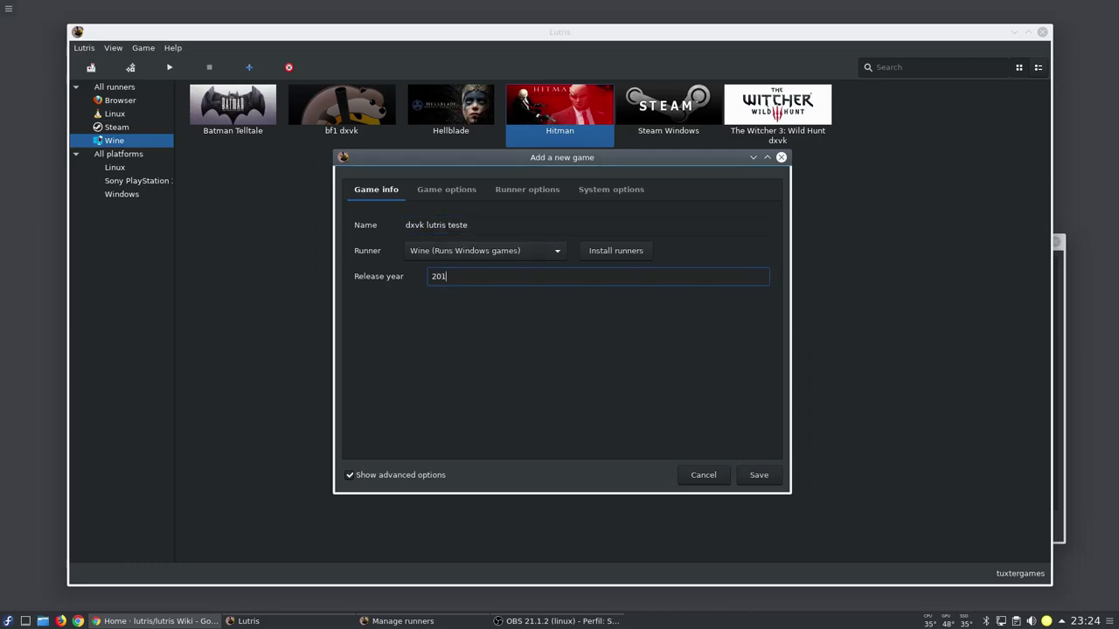
text(8)
click(446, 189)
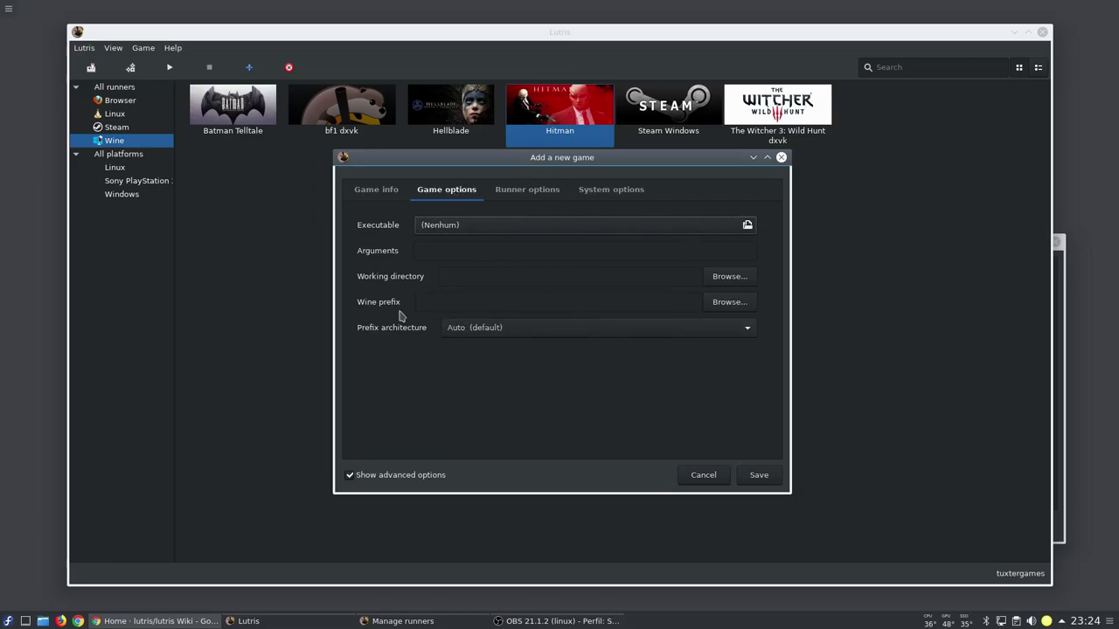
click(449, 301)
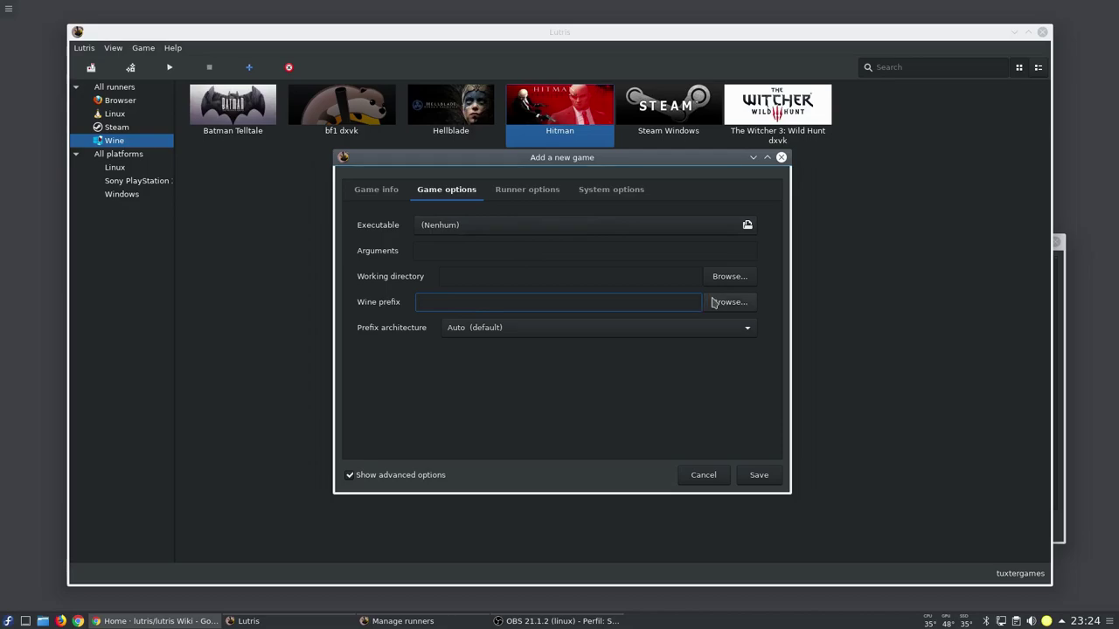
Step: Switch to the Dolphin file manager, delete the "lutris dxvk teste" folder from Lutris Games on the GAMES drive, and empty the trash
click(44, 621)
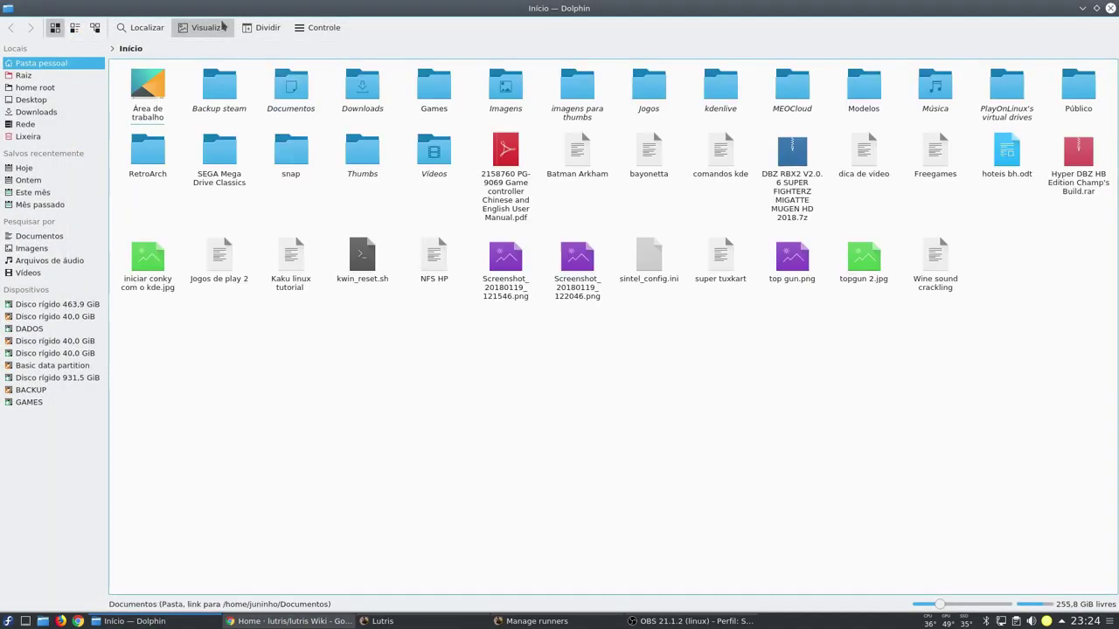
click(35, 402)
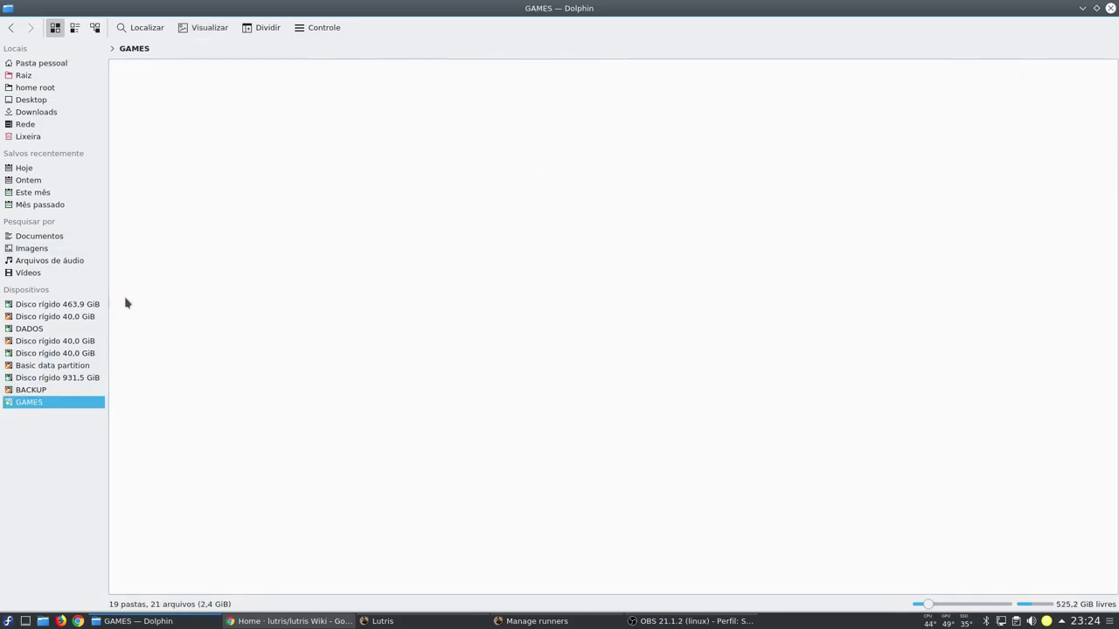
click(288, 90)
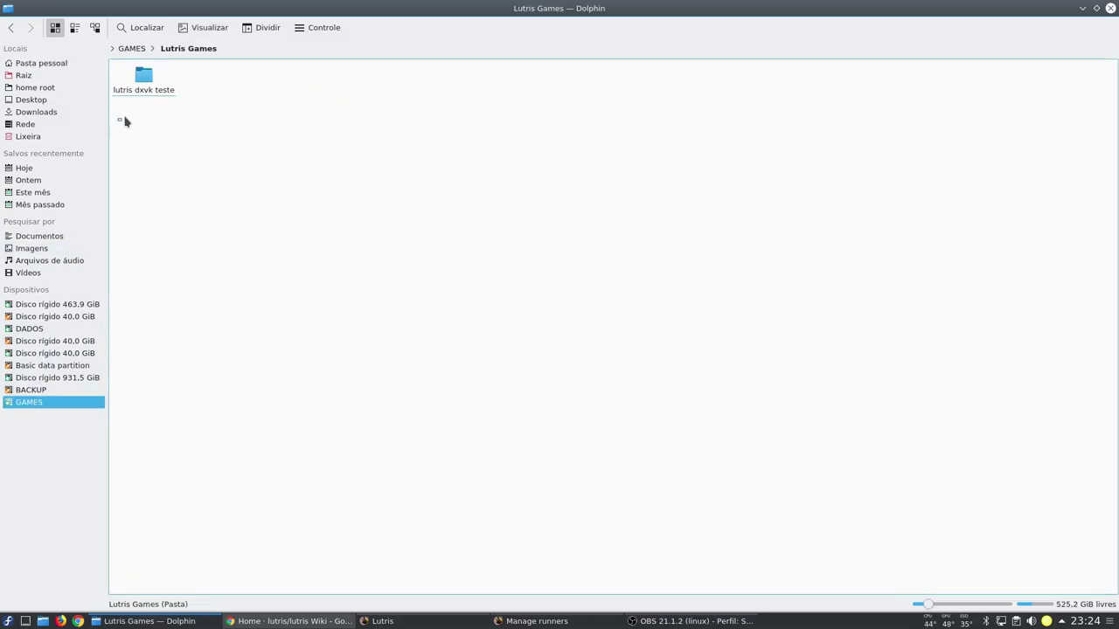
drag(121, 124, 191, 63)
key(Delete)
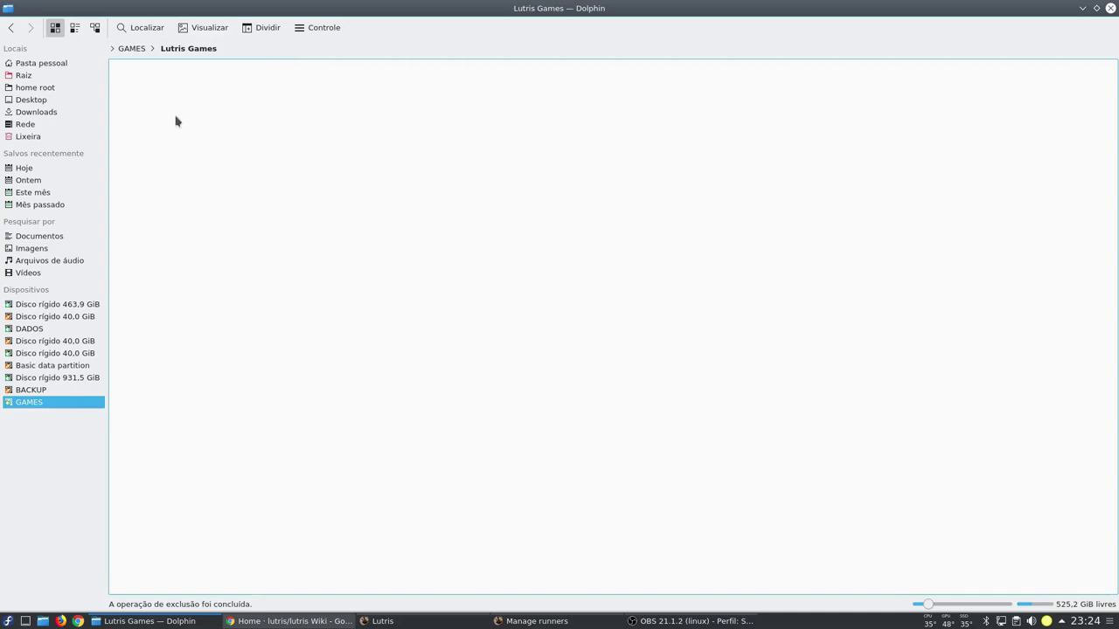
right_click(39, 137)
click(96, 143)
key(Return)
Step: Create a folder named "lutris dxvk" inside Lutris Games, toggle the file previews, and close the file manager
right_click(237, 117)
mouse_move(317, 121)
click(411, 124)
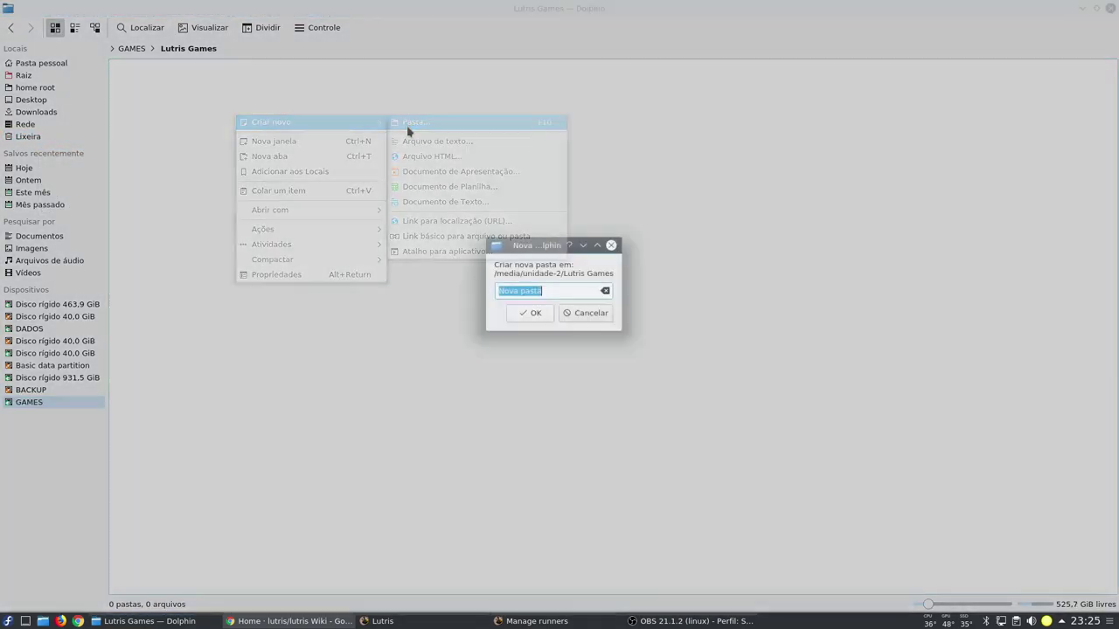
text(lutris)
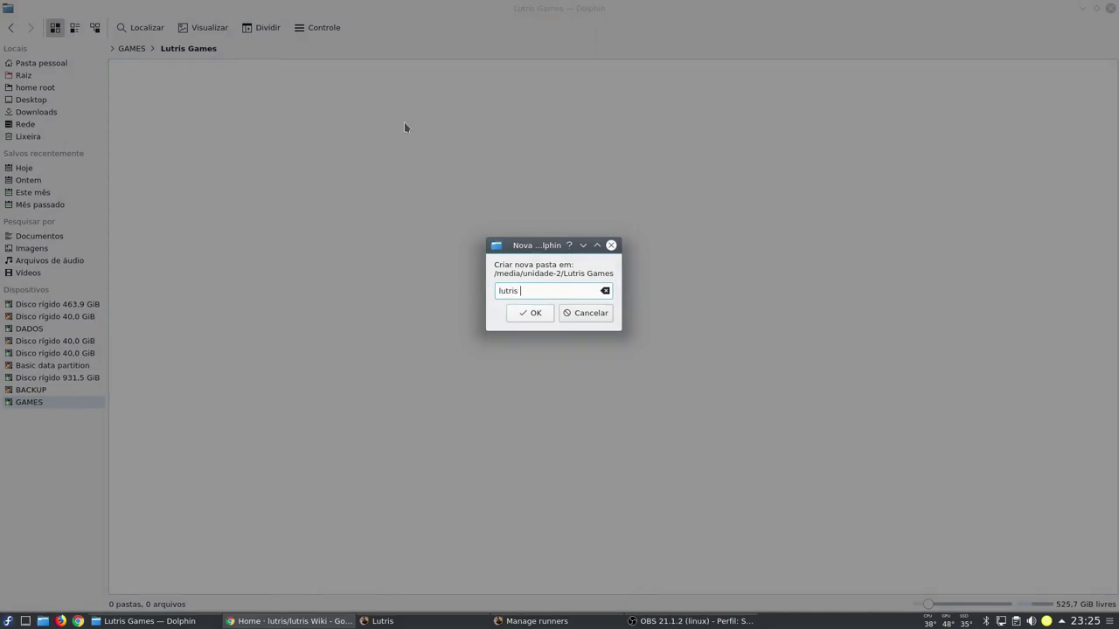
text( dxvk)
key(Return)
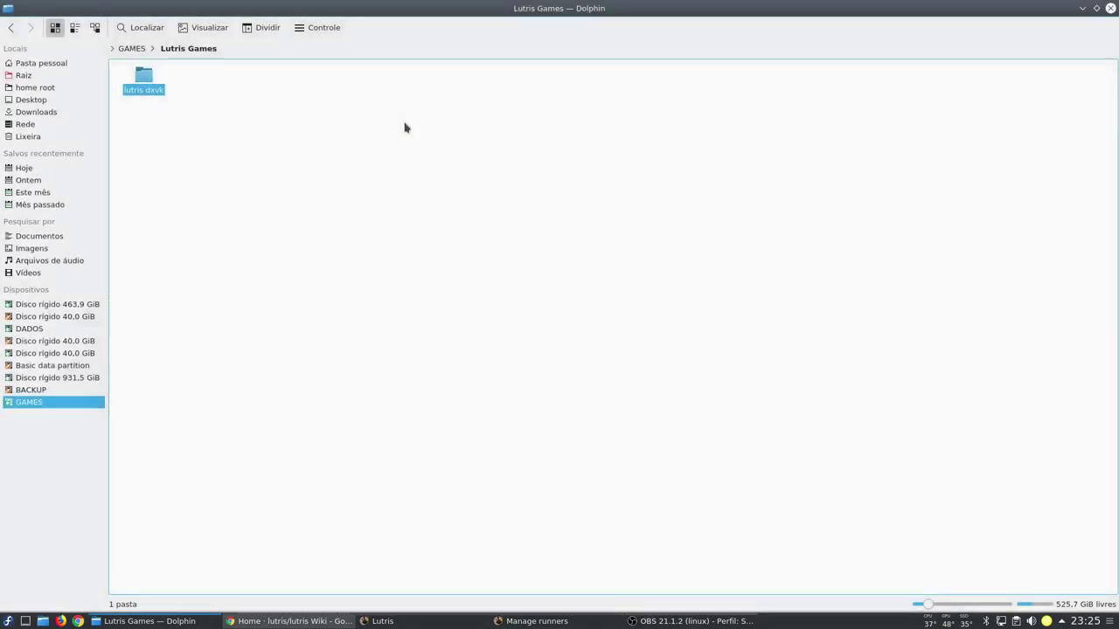
click(208, 27)
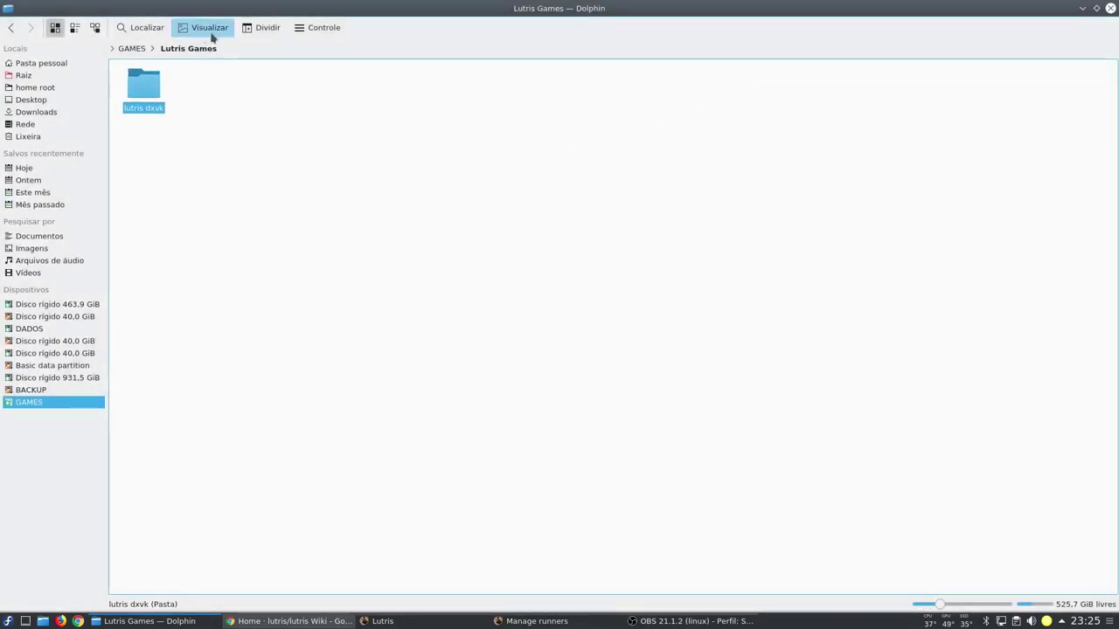
click(1110, 8)
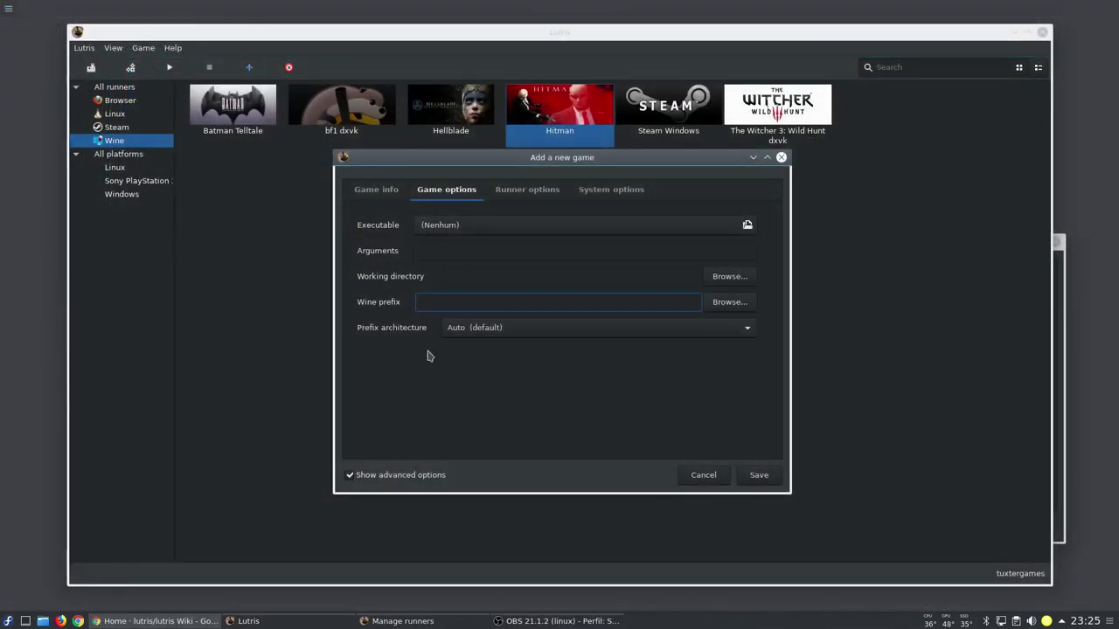
Step: Set the Wine prefix to the "lutris dxvk" folder inside Lutris Games on the GAMES drive
click(730, 302)
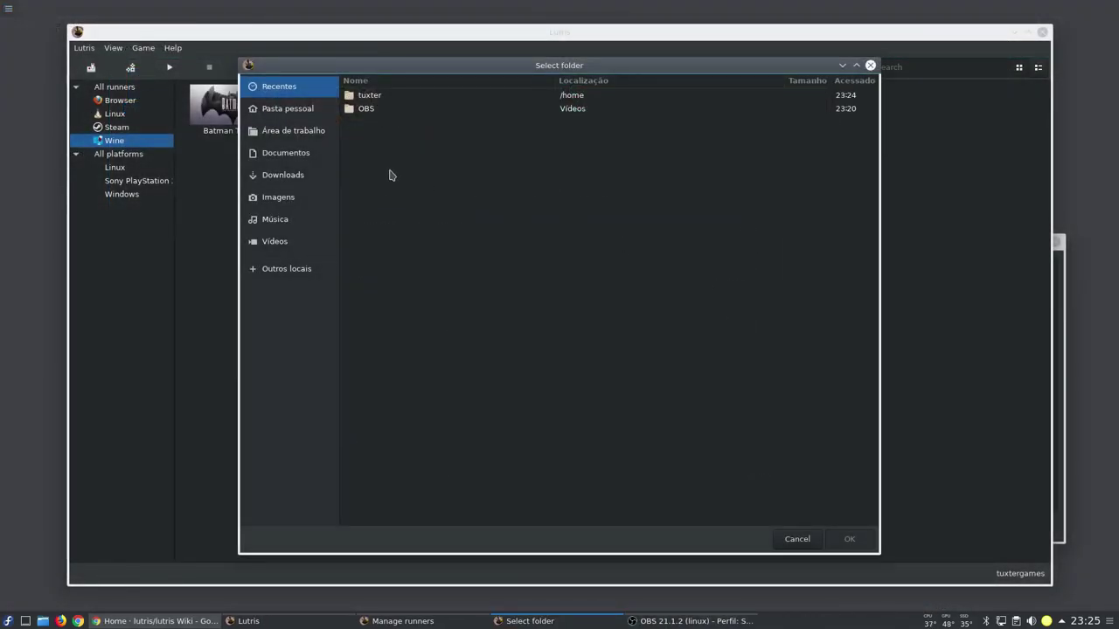
click(293, 271)
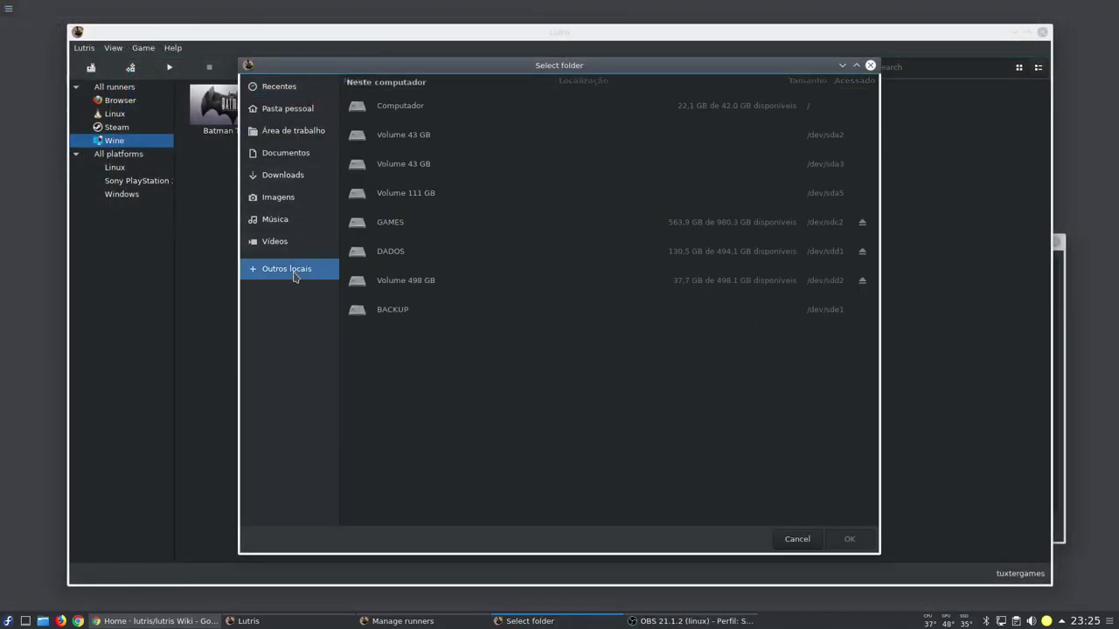
click(382, 228)
double_click(364, 138)
click(366, 127)
double_click(366, 128)
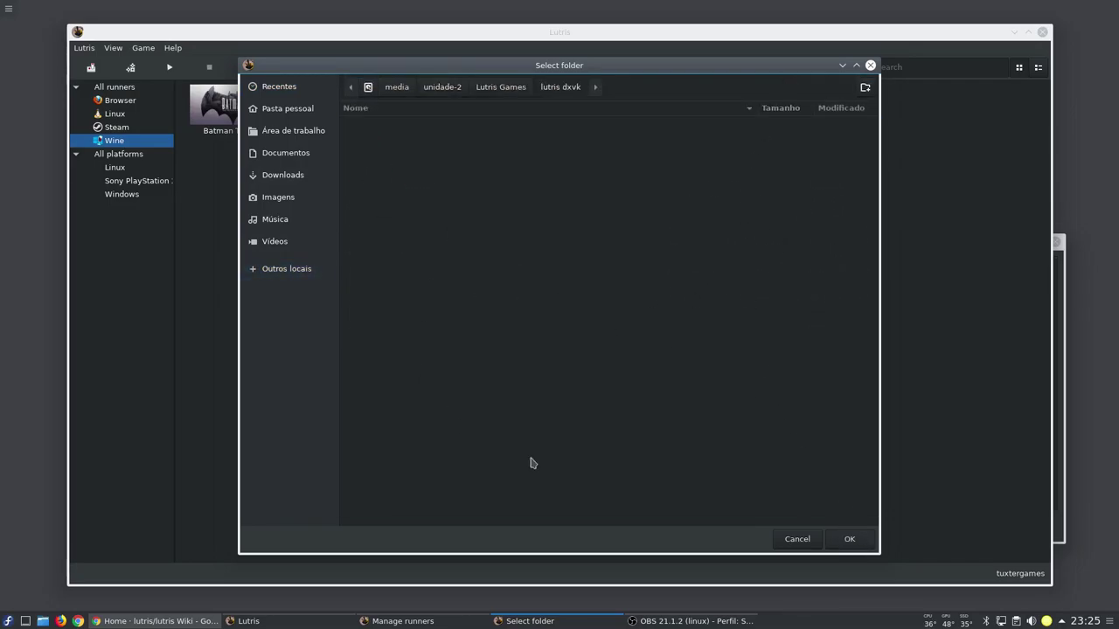
click(848, 538)
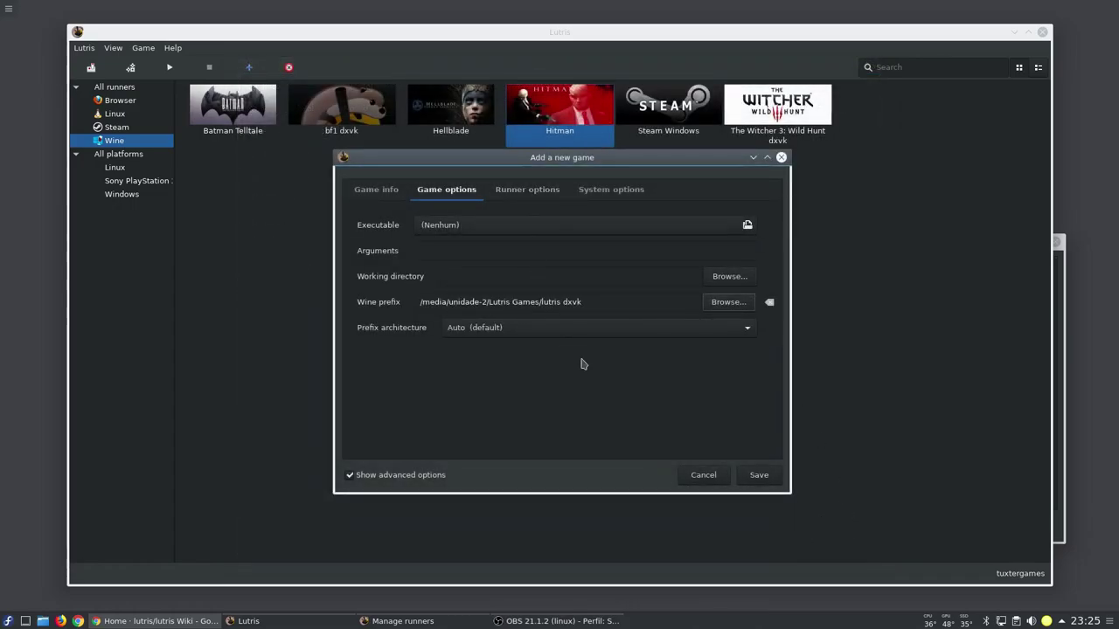
Step: Set the game's prefix architecture to 64-bit
click(652, 327)
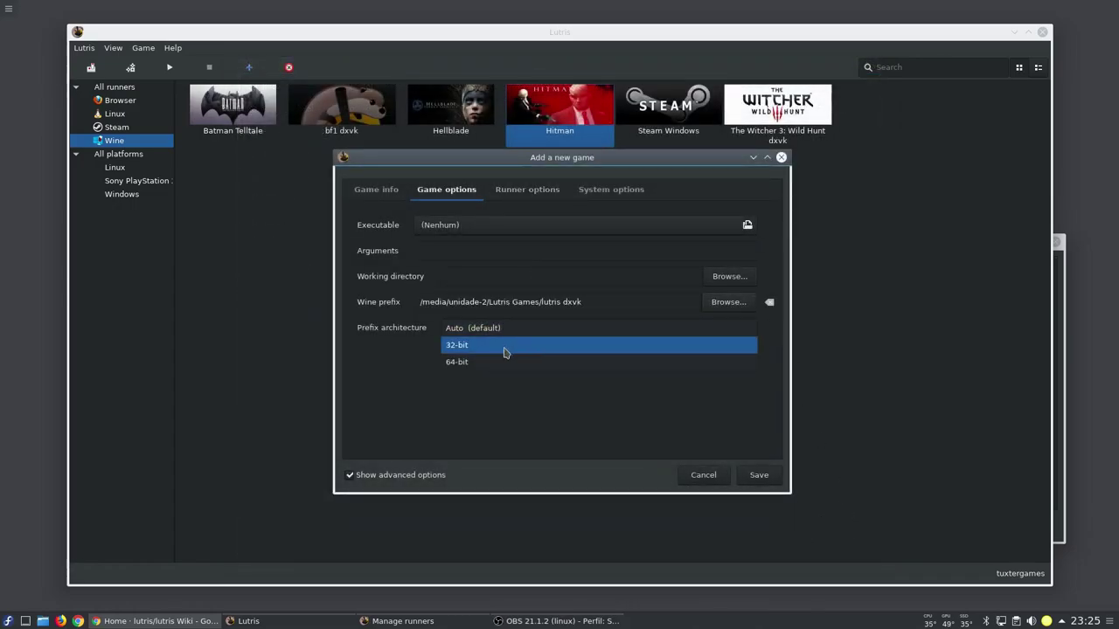
click(495, 365)
click(494, 321)
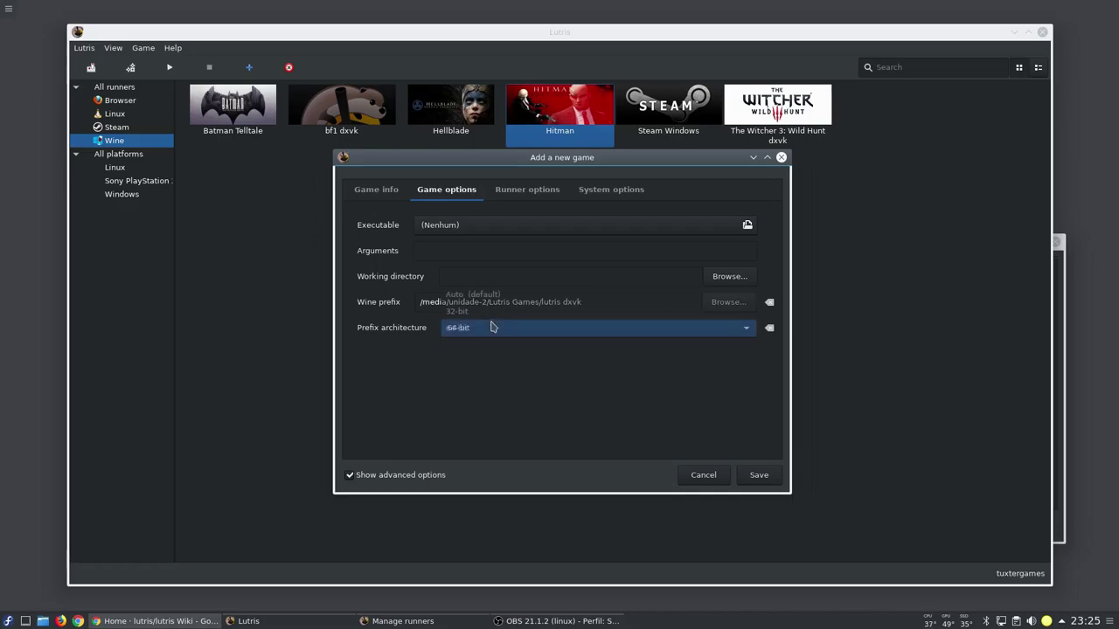
click(481, 350)
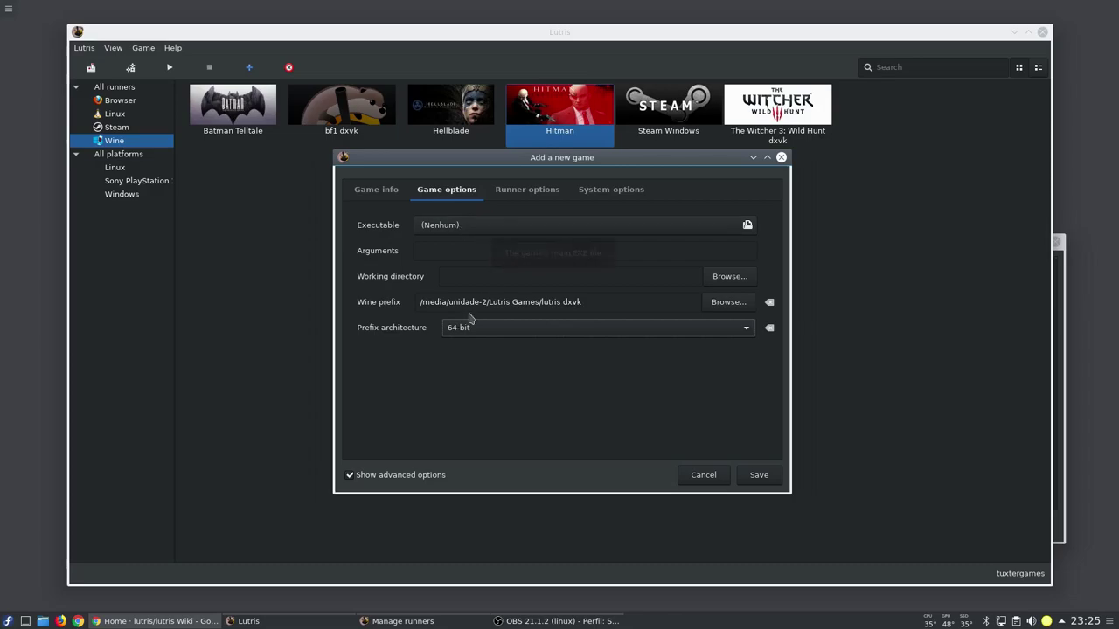
Step: Examine the Wine versions offered in the game's runner options and move the dialog aside
click(511, 200)
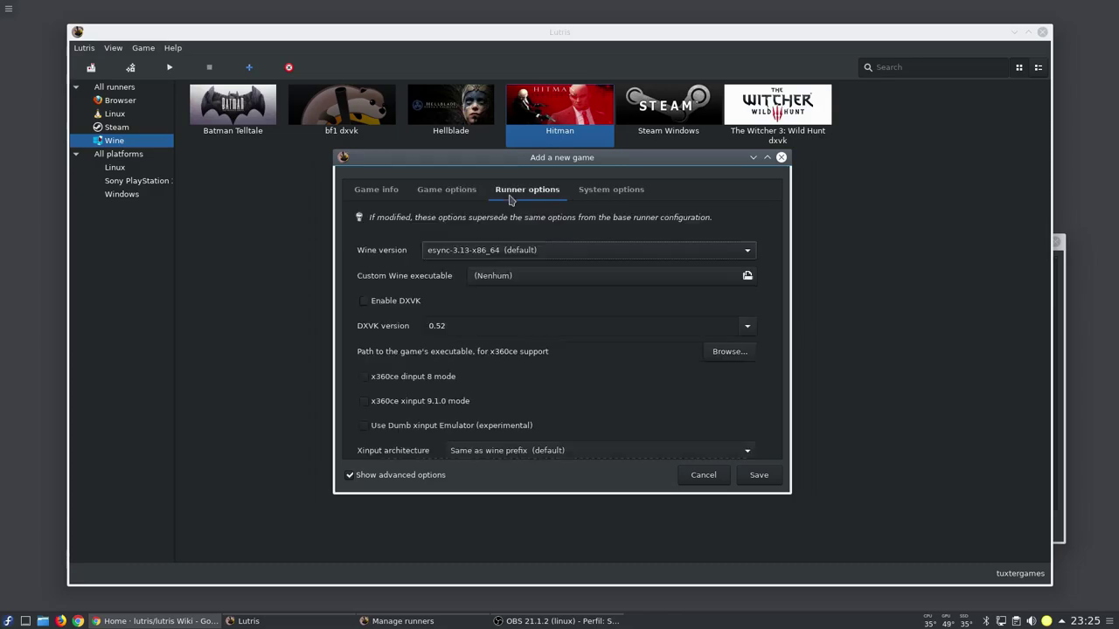
drag(478, 160, 723, 153)
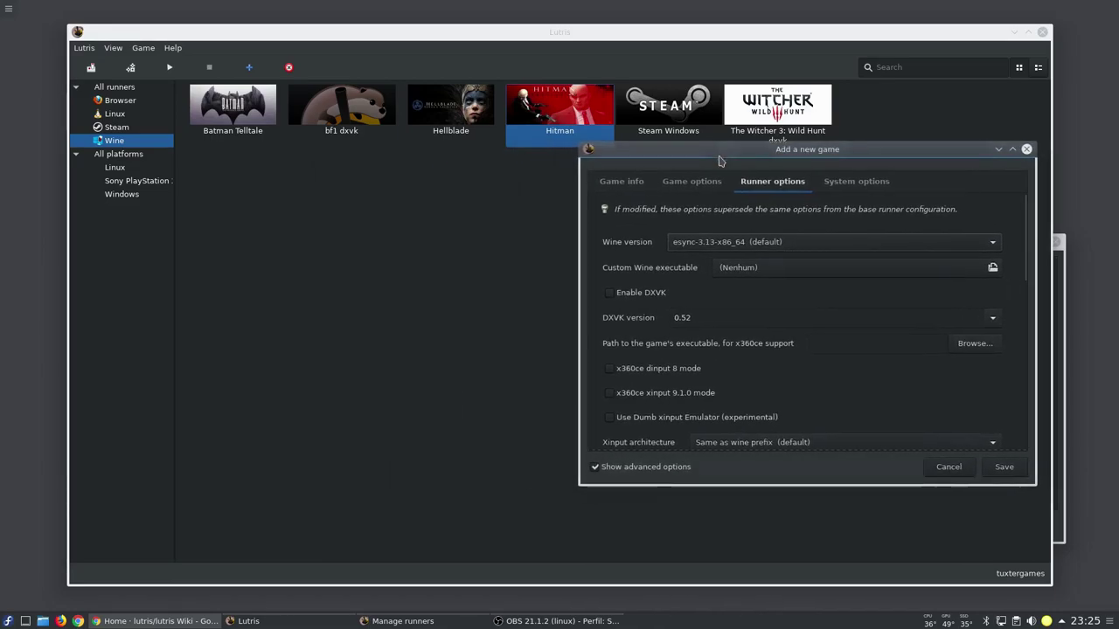
click(990, 245)
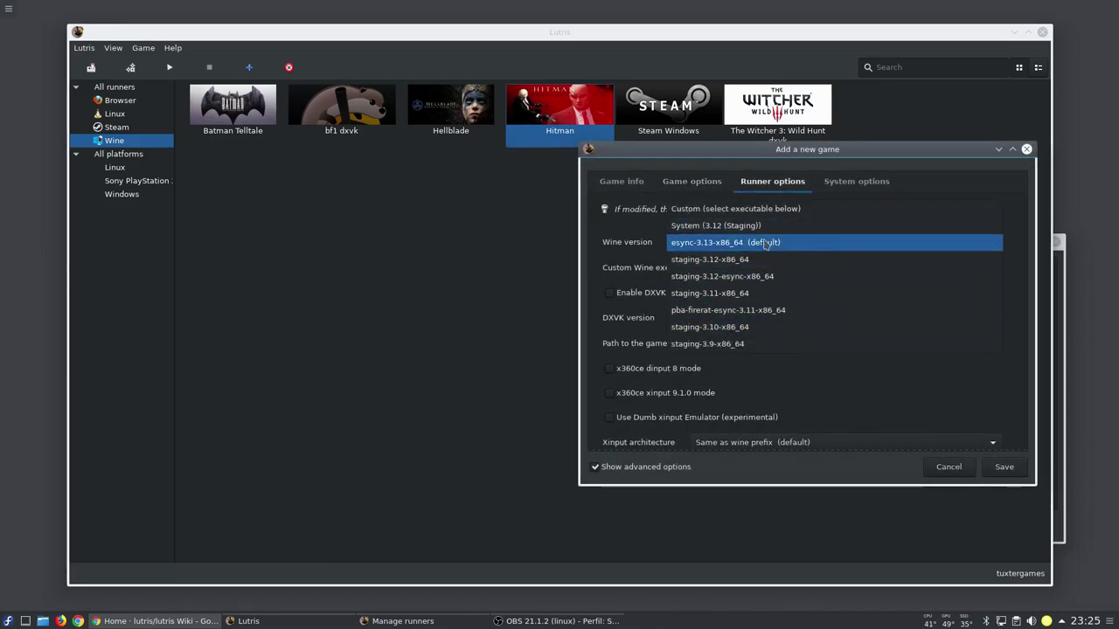
click(415, 242)
drag(769, 148, 826, 147)
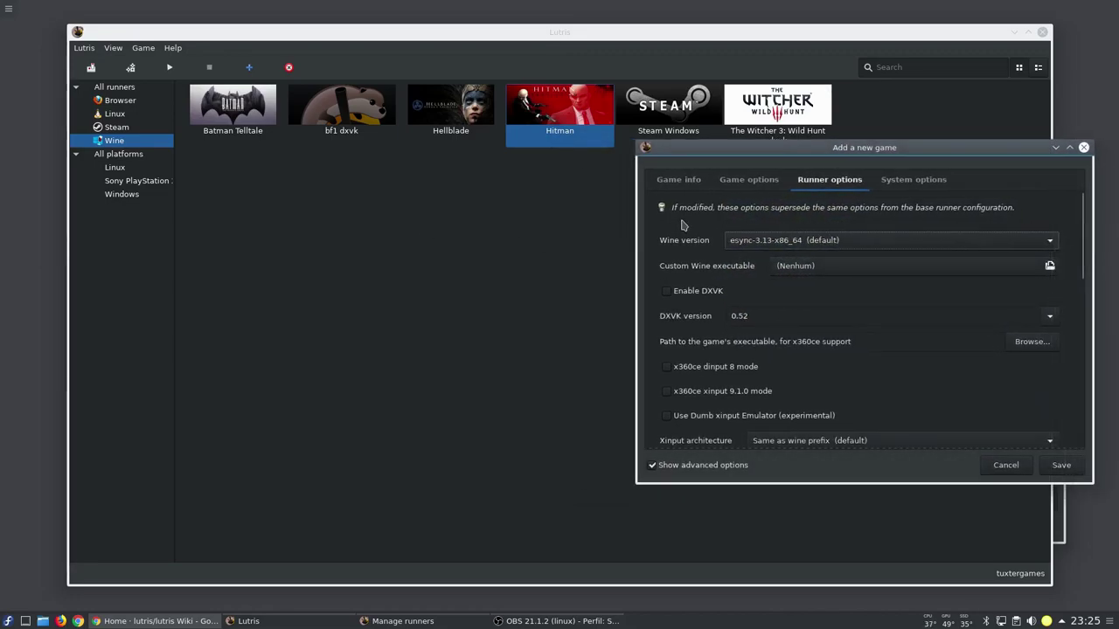
Step: Toggle the esync-3.12 x86_64 version for installation in the Wine runner's version management, and close the runner manager
click(133, 70)
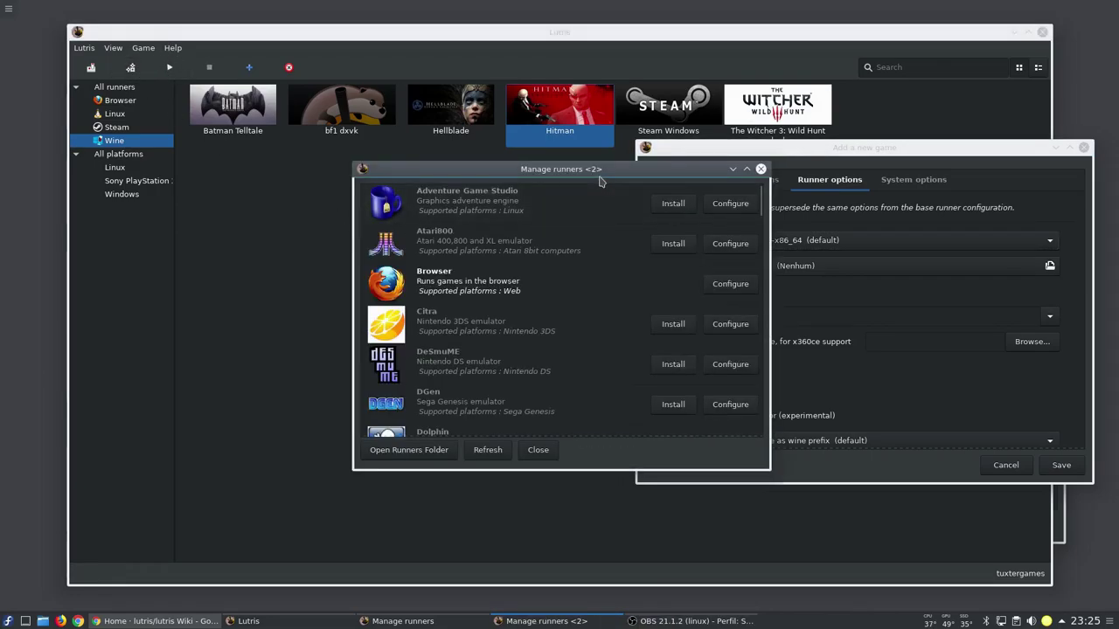
drag(600, 178, 403, 174)
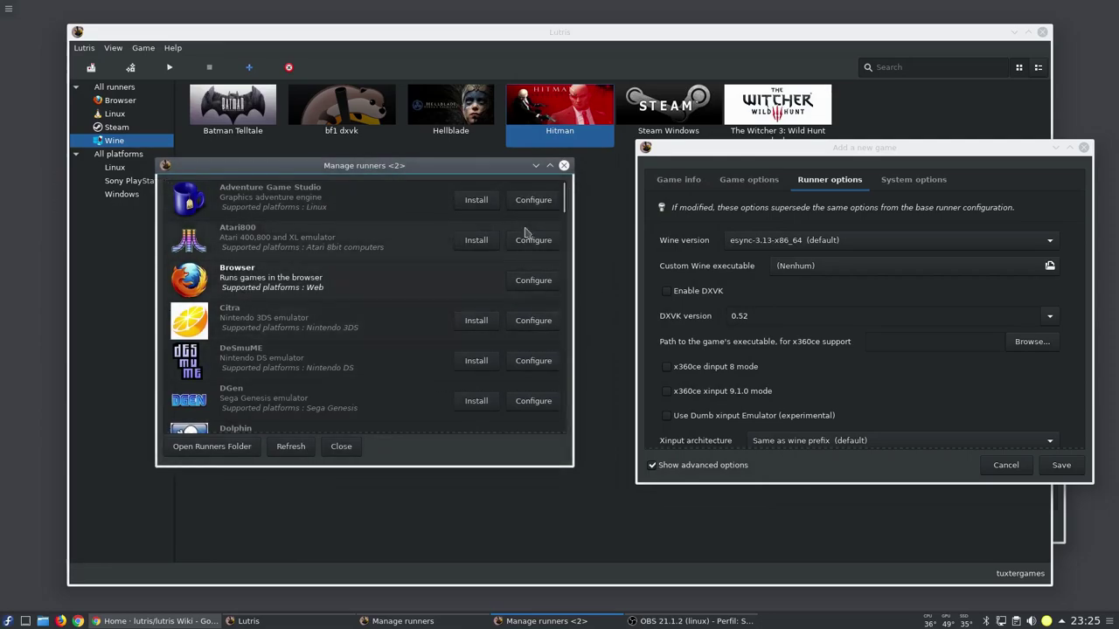
drag(562, 197, 569, 415)
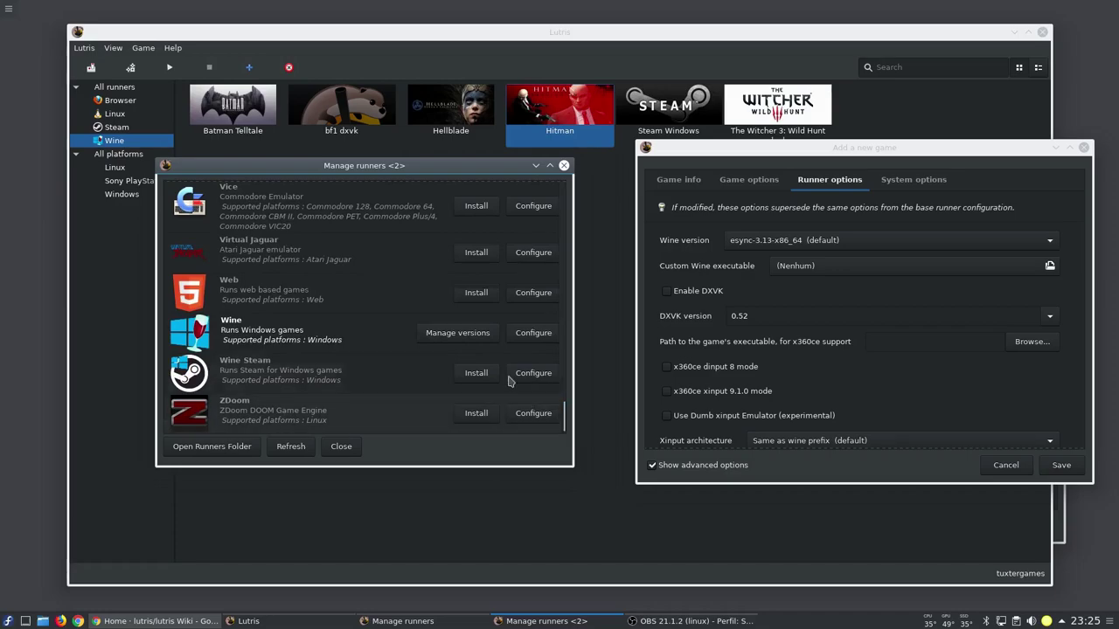
click(453, 343)
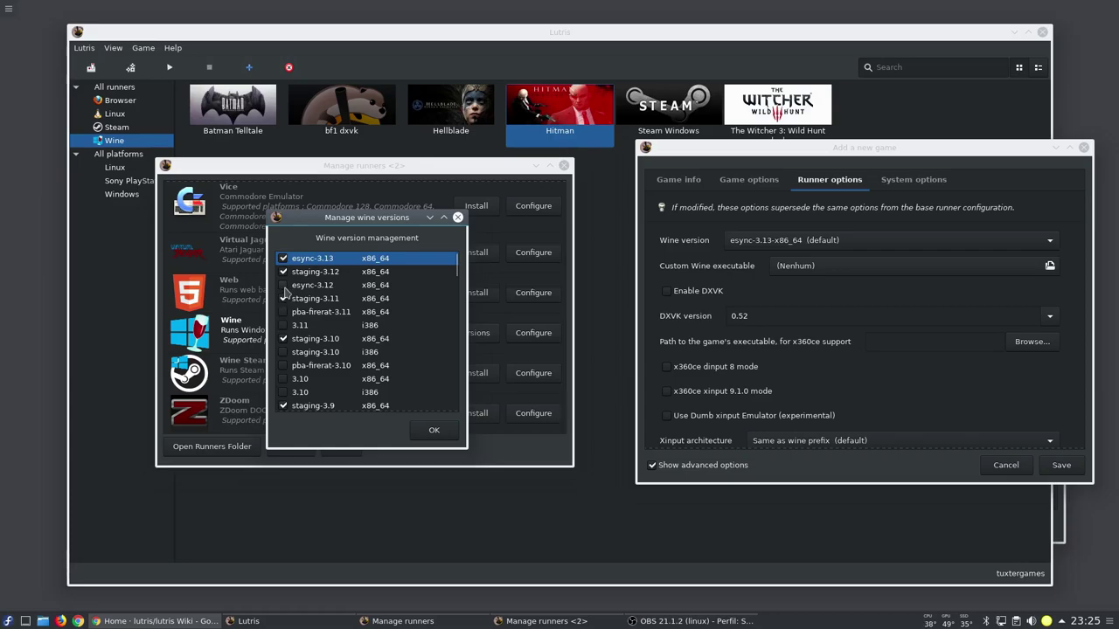
click(285, 291)
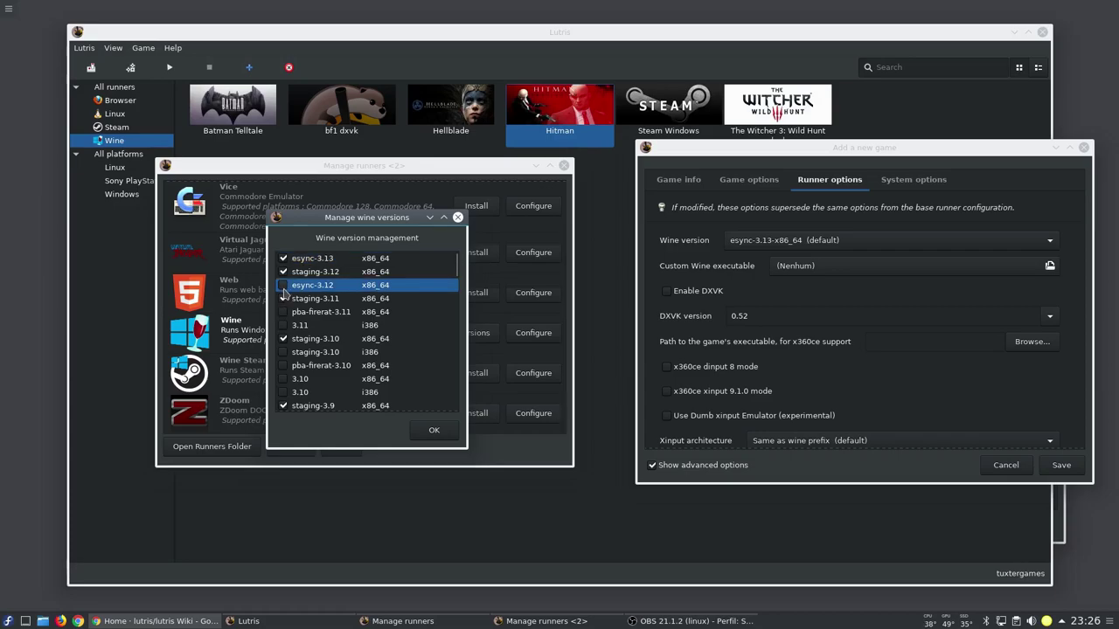
click(284, 297)
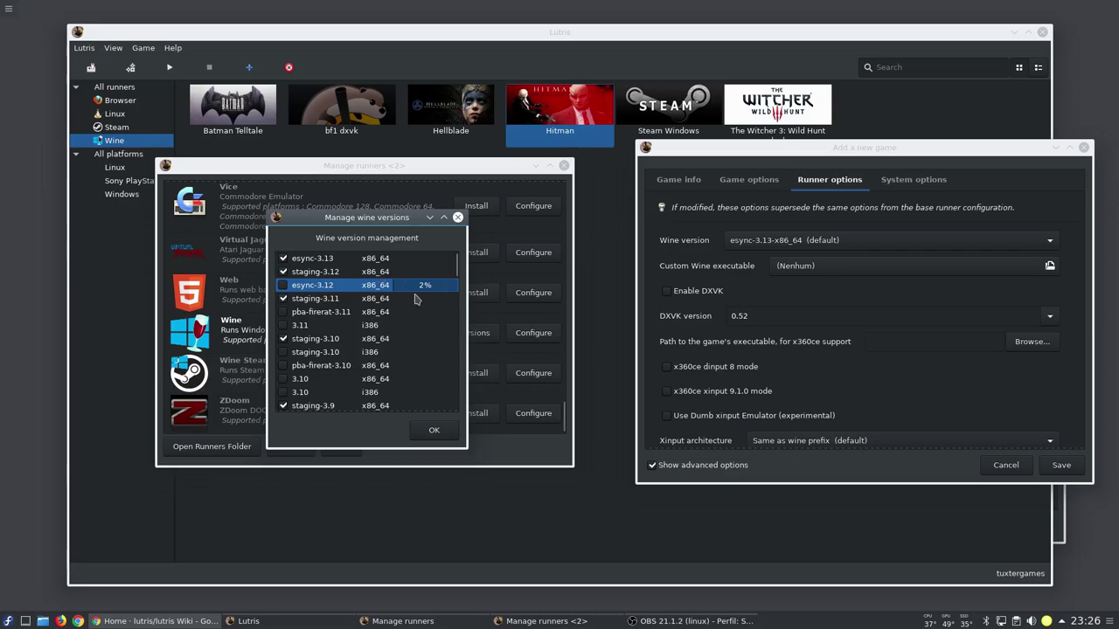
click(434, 435)
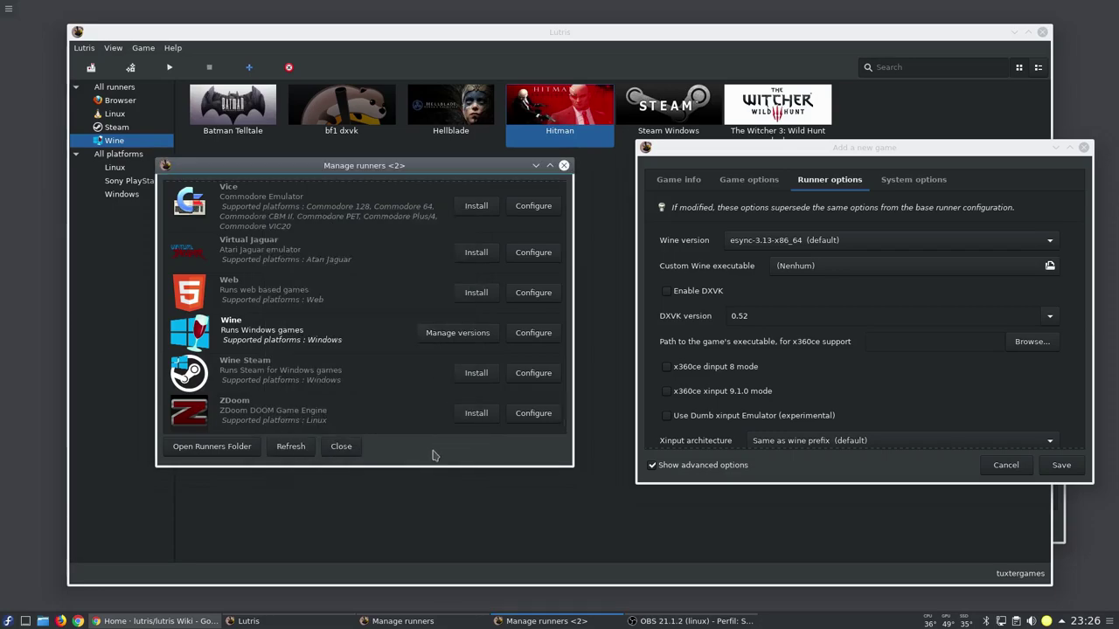
click(347, 450)
Step: Keep esync-3.13-x86_64 (default) as the game's Wine version and reposition the dialog
click(772, 241)
click(772, 243)
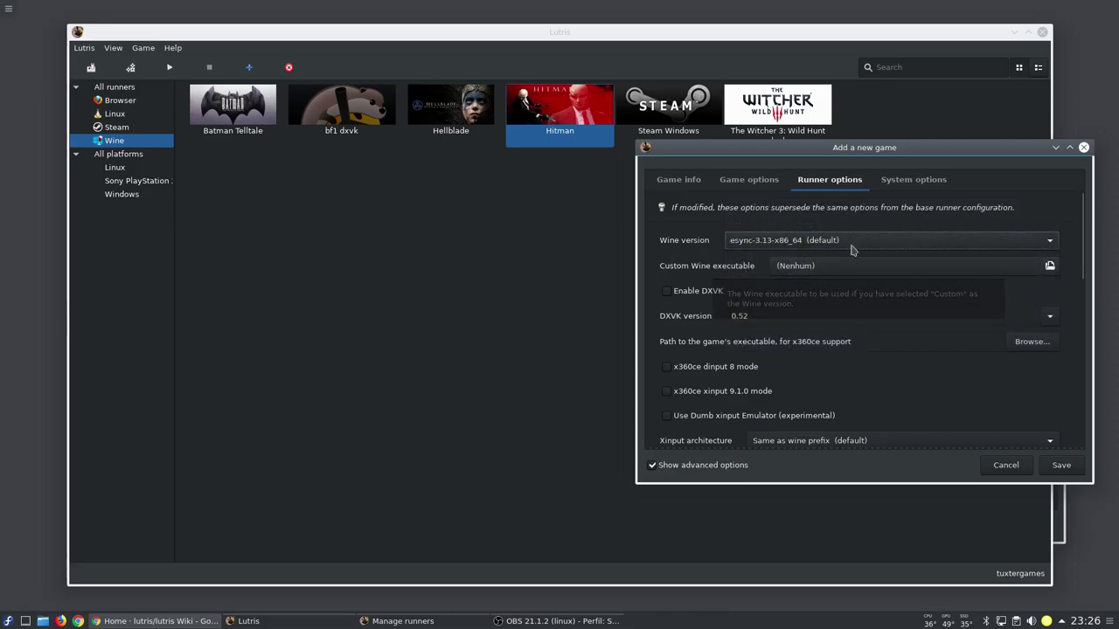
click(930, 238)
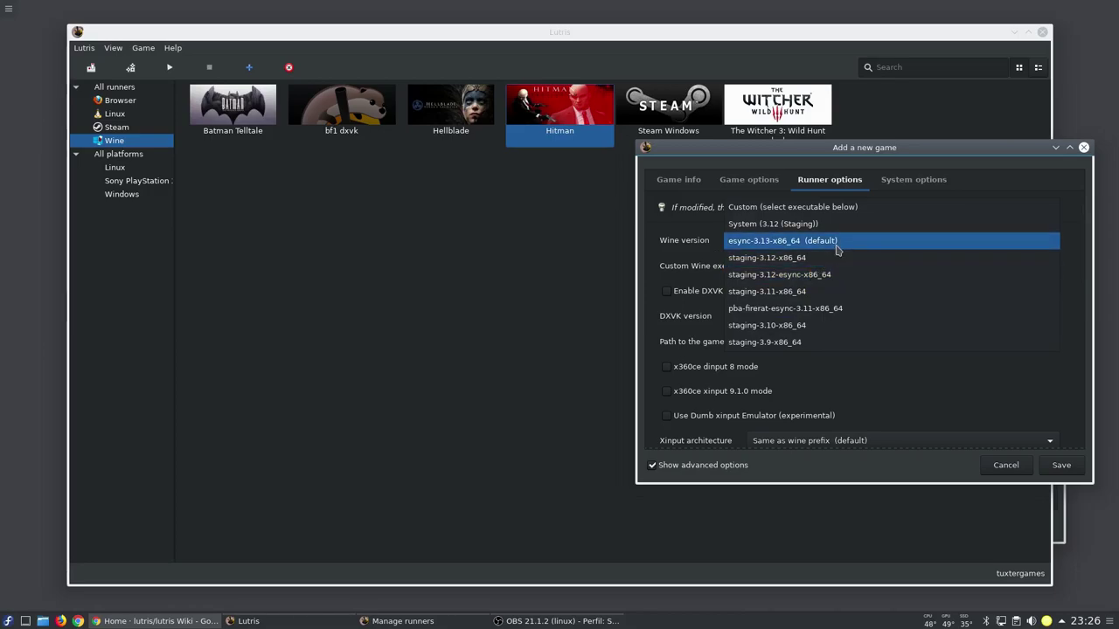
click(835, 245)
drag(809, 155, 771, 155)
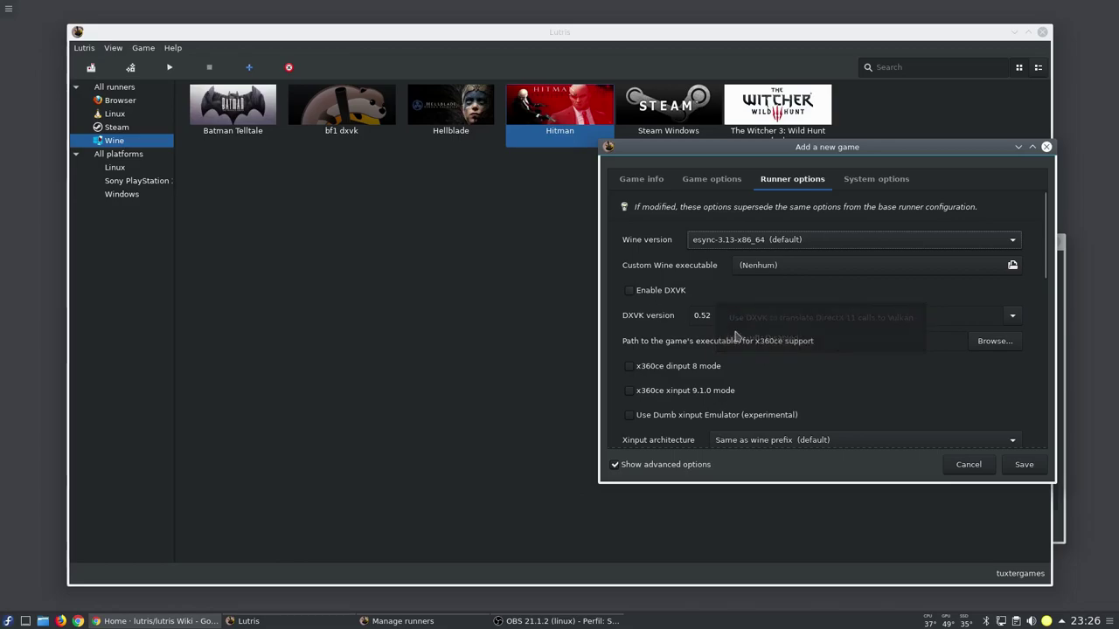
Step: Enable DXVK for the game, review the available DXVK versions, and keep version 0.52
click(638, 295)
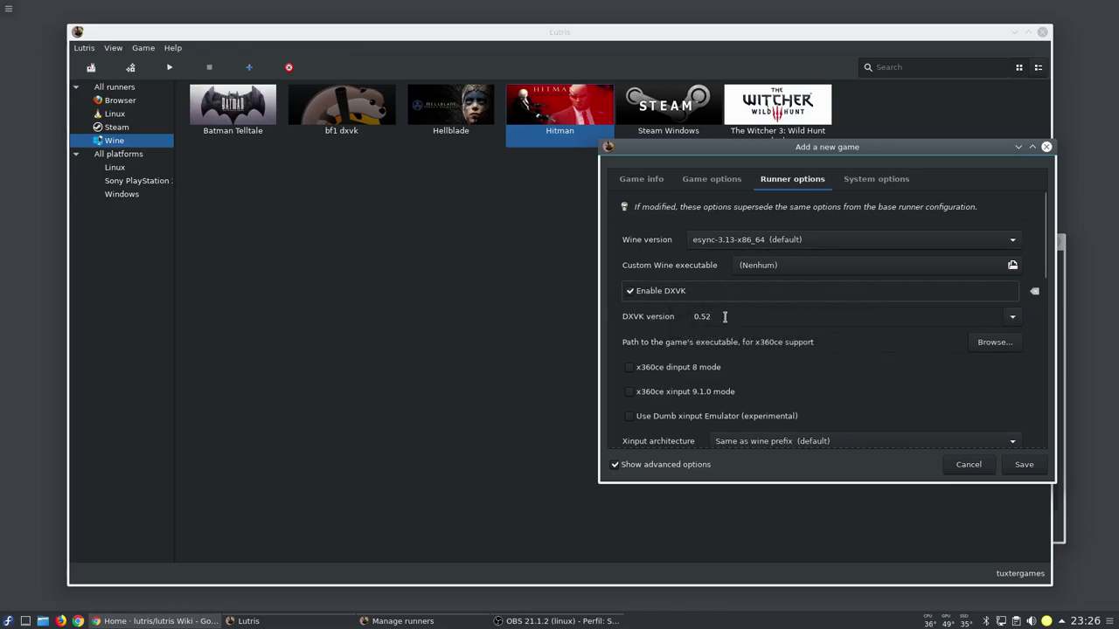
click(1012, 317)
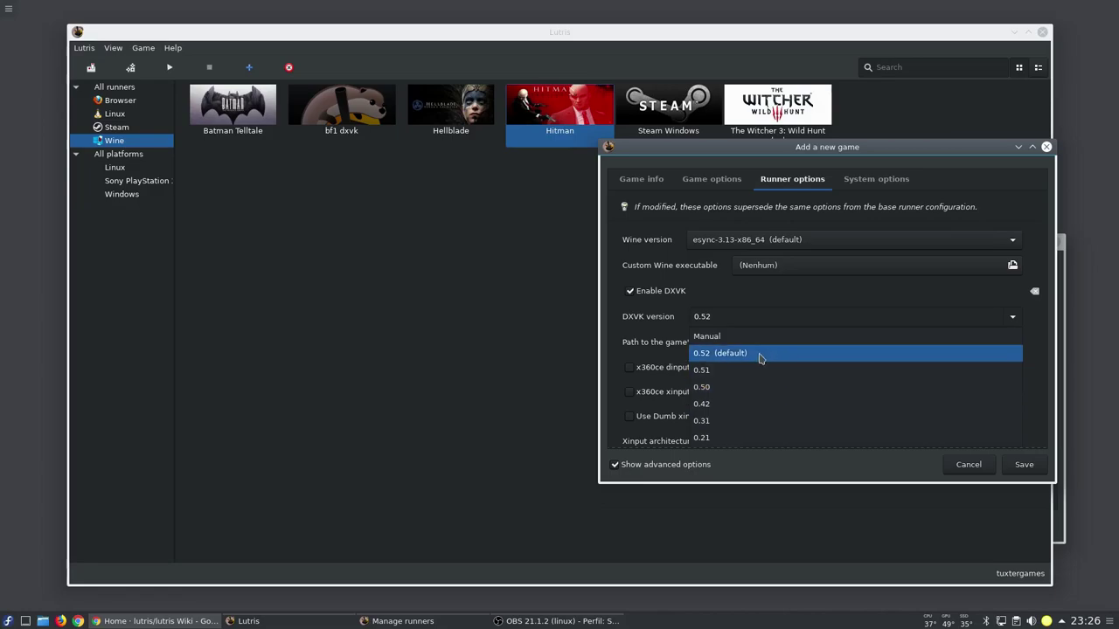
click(734, 306)
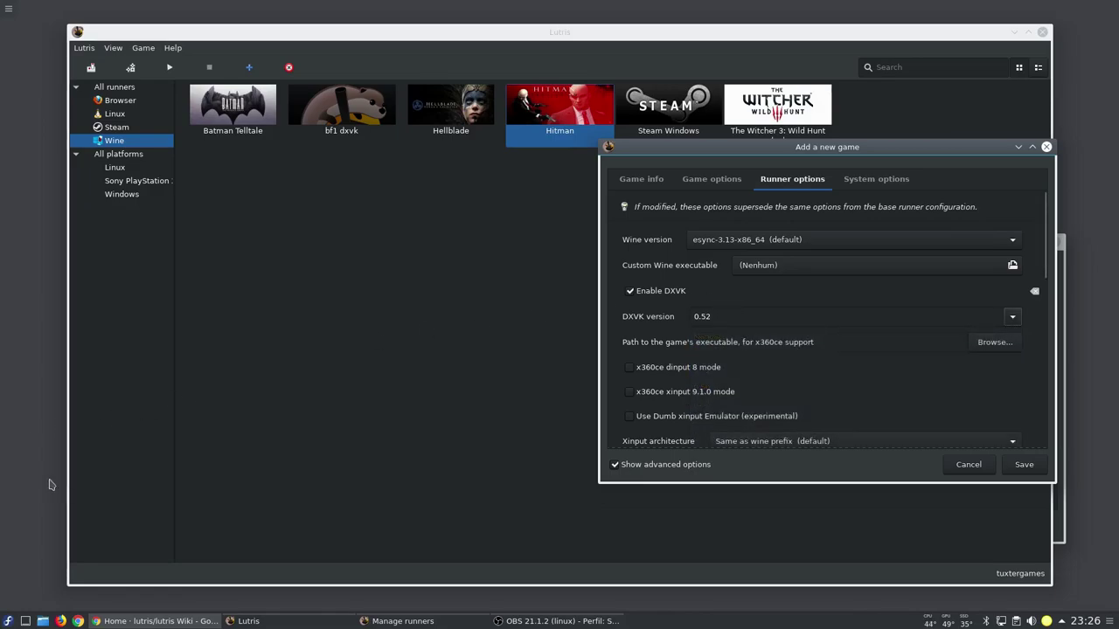
Step: Switch to Google Chrome, search for dxvk in the empty tab, and open the doitsujin/dxvk GitHub repository
click(157, 620)
click(133, 26)
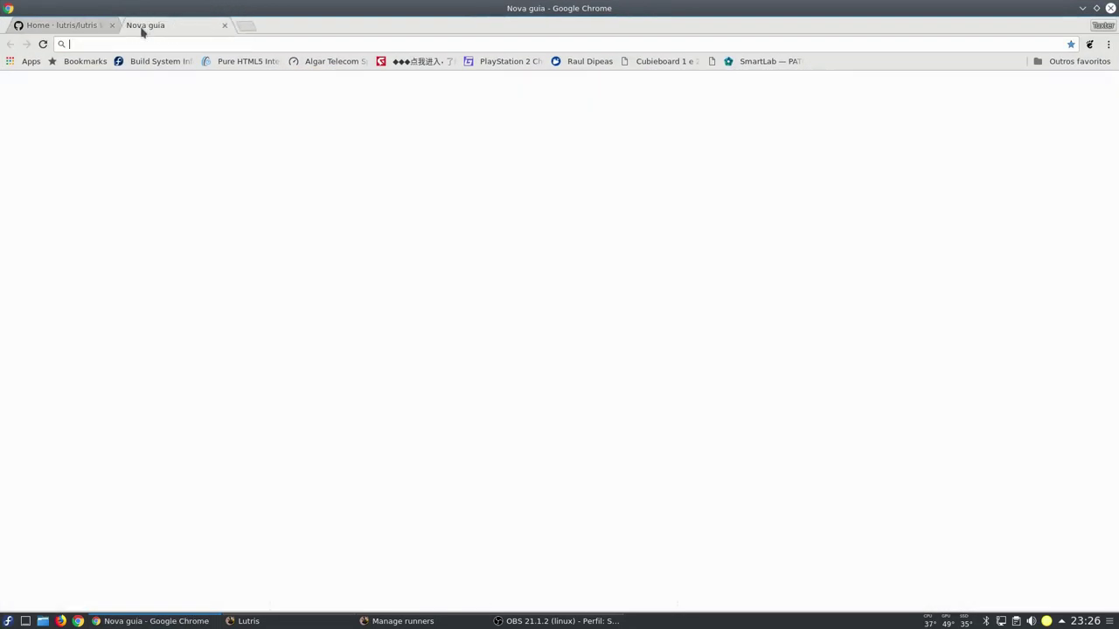
text(dxvk)
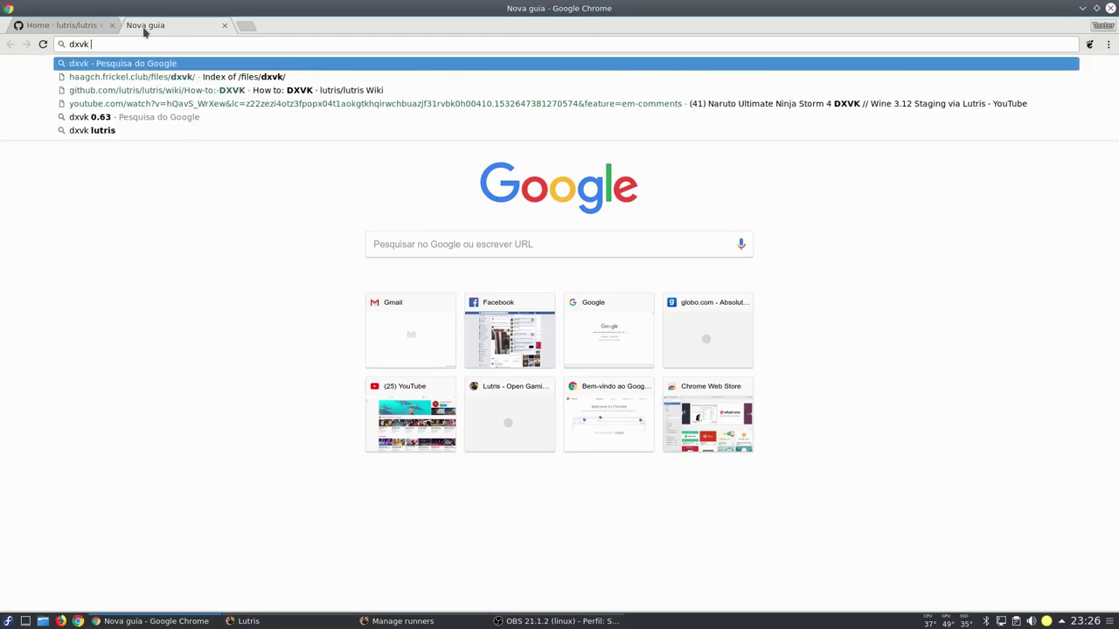
key(Return)
click(193, 179)
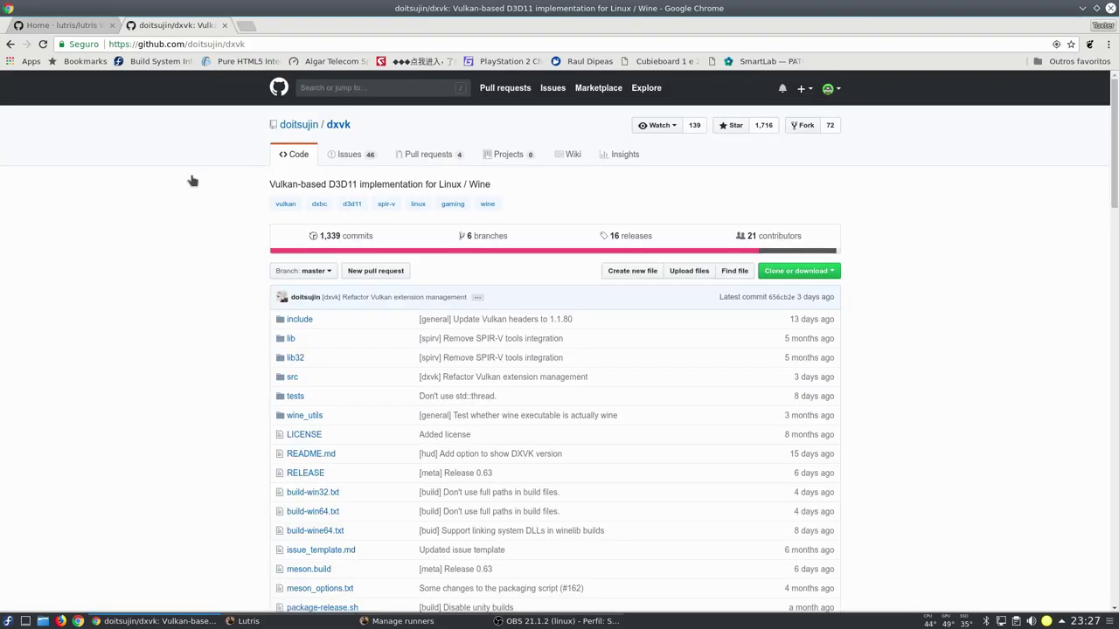
Step: Look at the dxvk repository's branches, return to its main page, and open the releases list
click(486, 237)
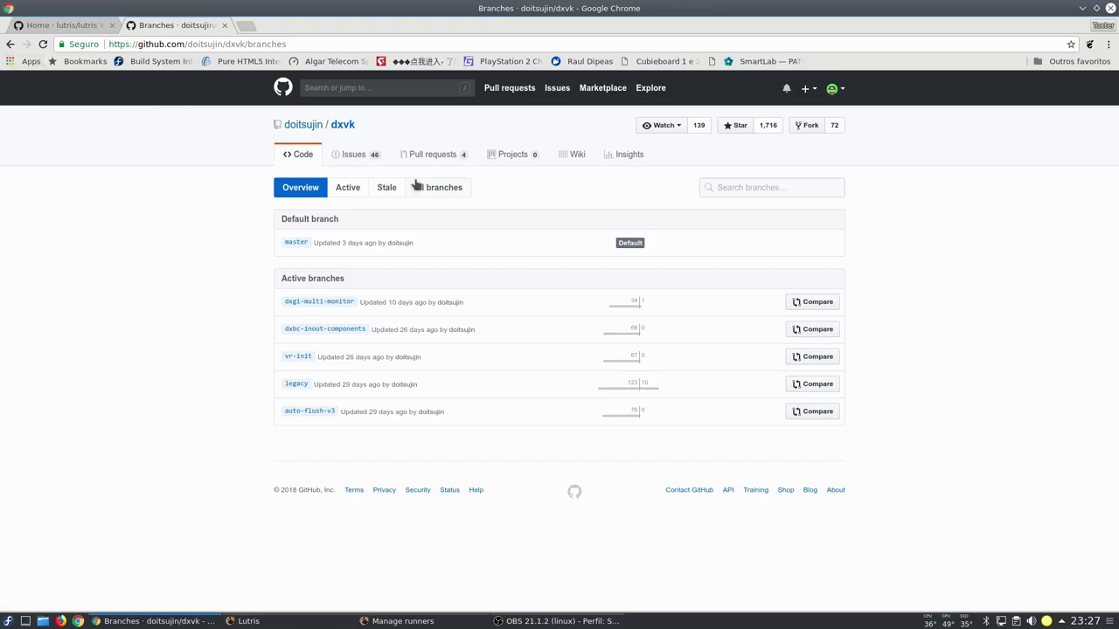
click(9, 43)
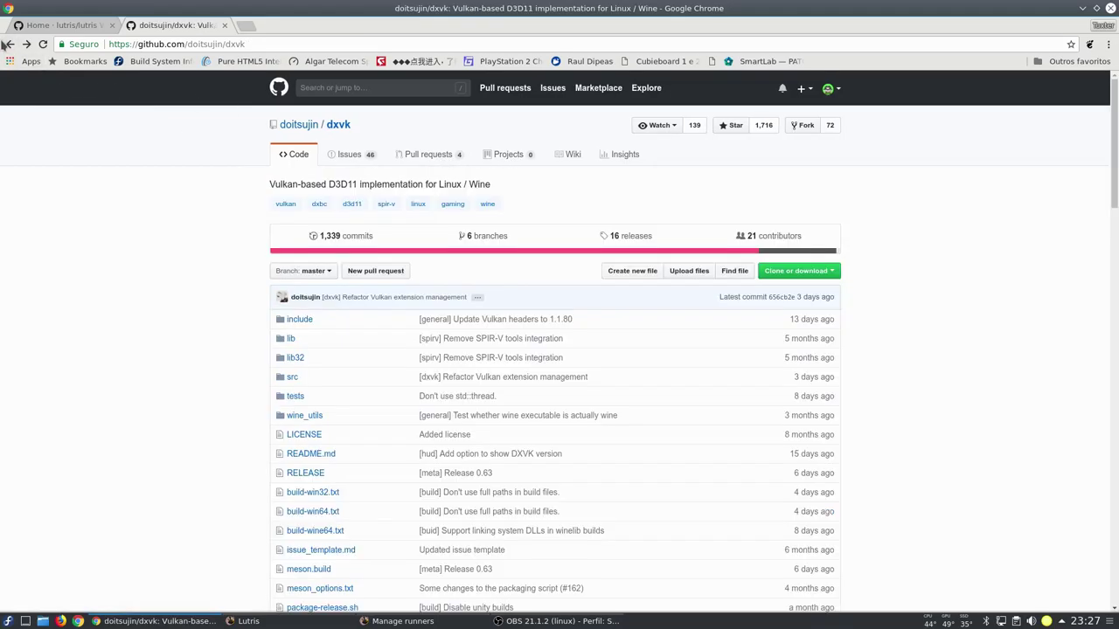
click(637, 236)
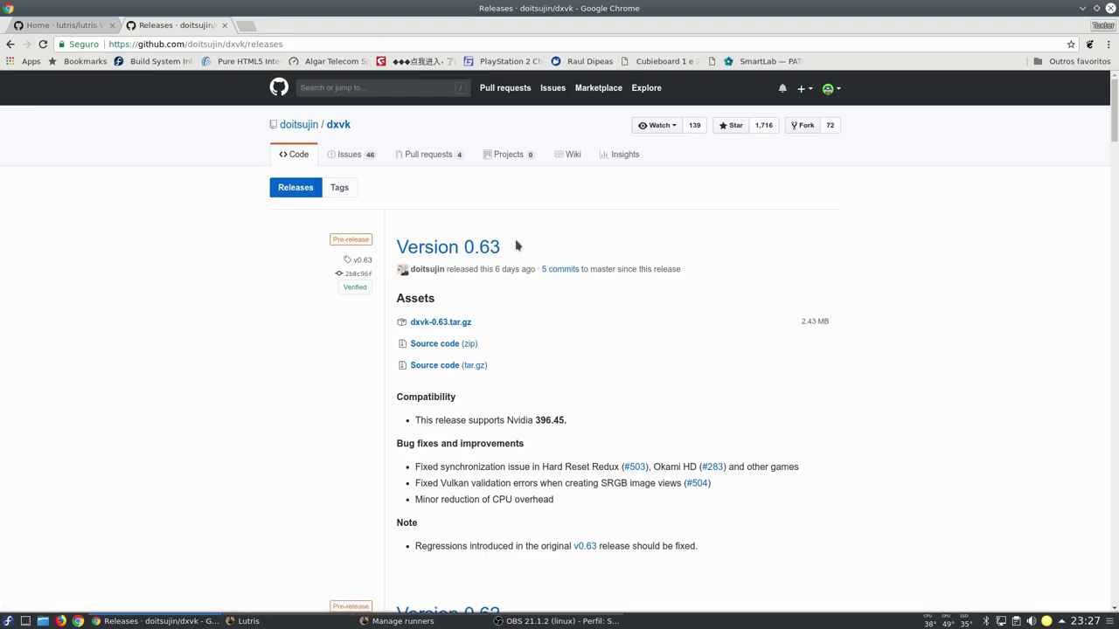
Step: Examine the DXVK release list from Version 0.63 back to 0.54, including the compatibility and bug-fix notes
drag(517, 247, 398, 241)
scroll(779, 297, down, 3)
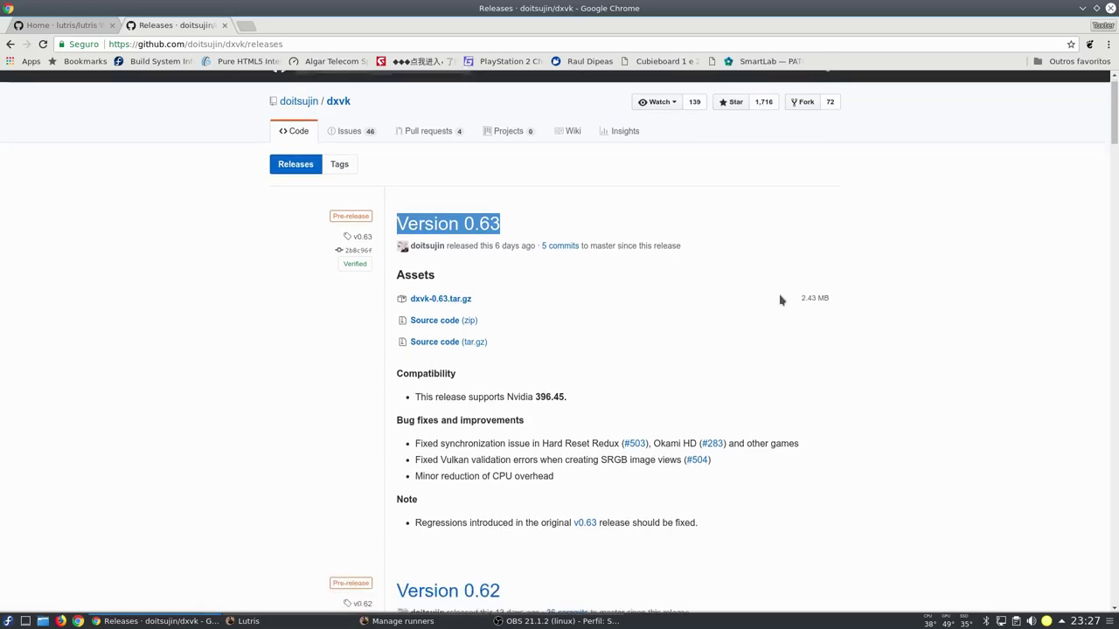
scroll(1110, 137, down, 2)
scroll(479, 303, up, 4)
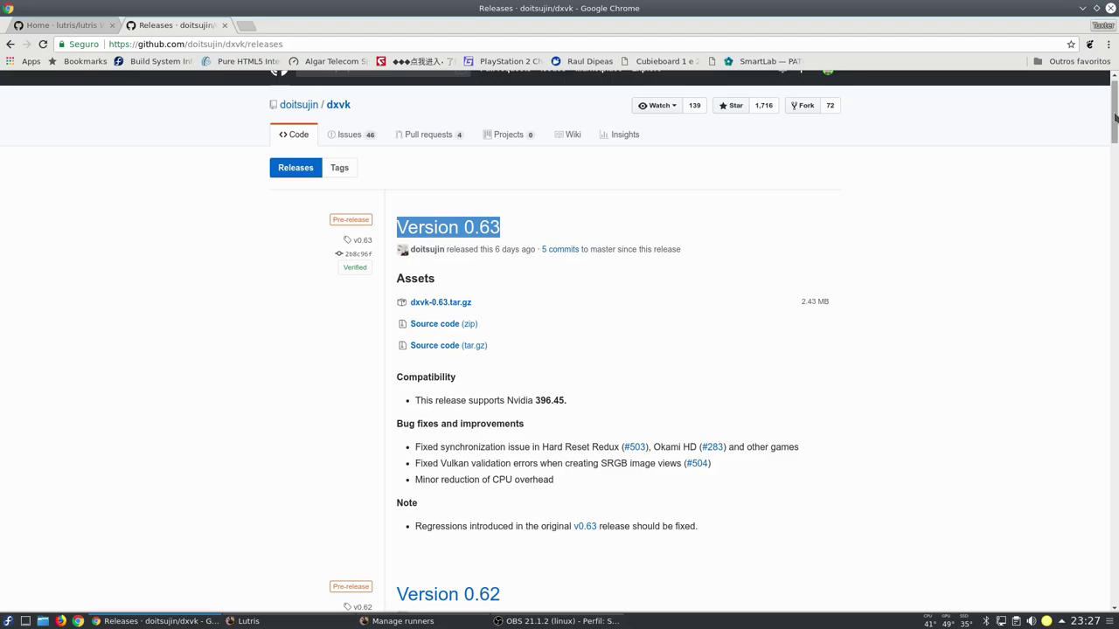
scroll(1108, 131, down, 3)
scroll(1112, 133, up, 2)
drag(1108, 131, 1032, 303)
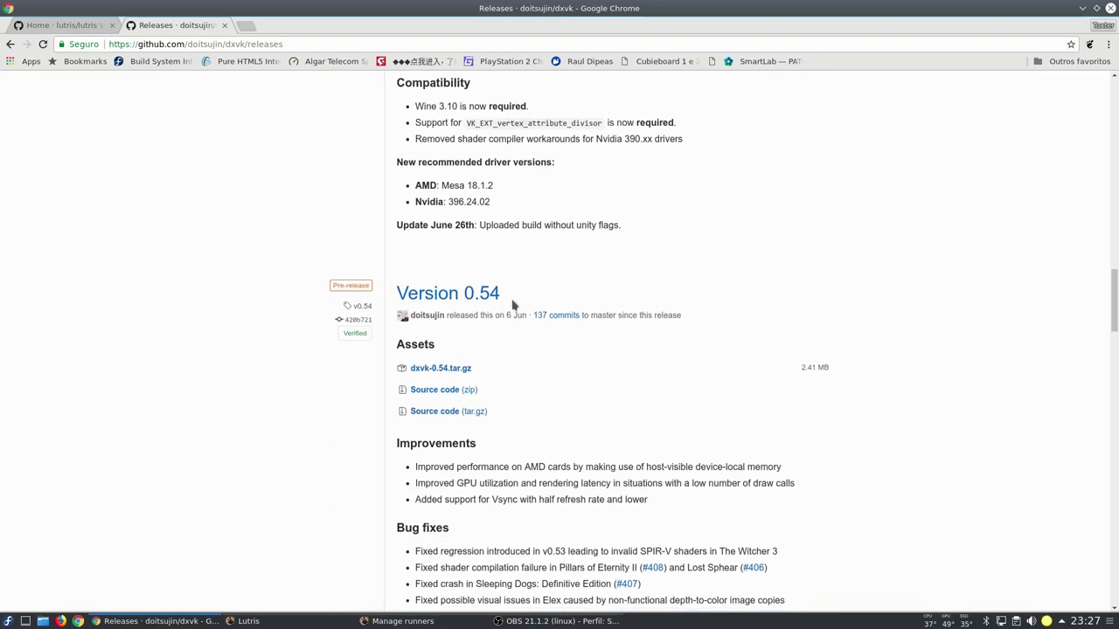
scroll(651, 292, up, 5)
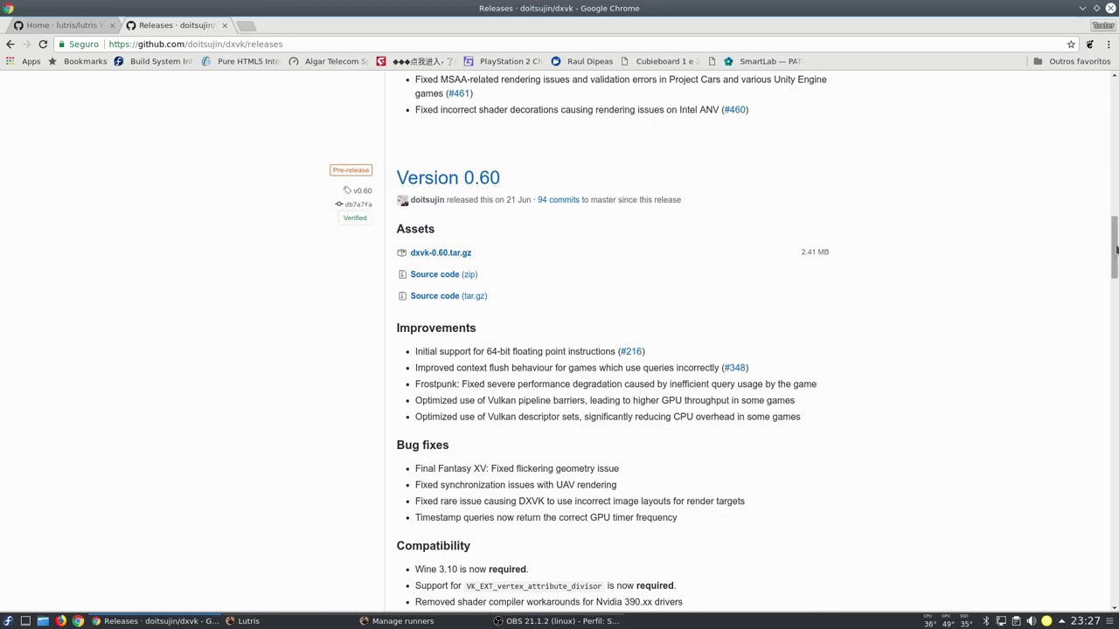
drag(1113, 249, 1114, 179)
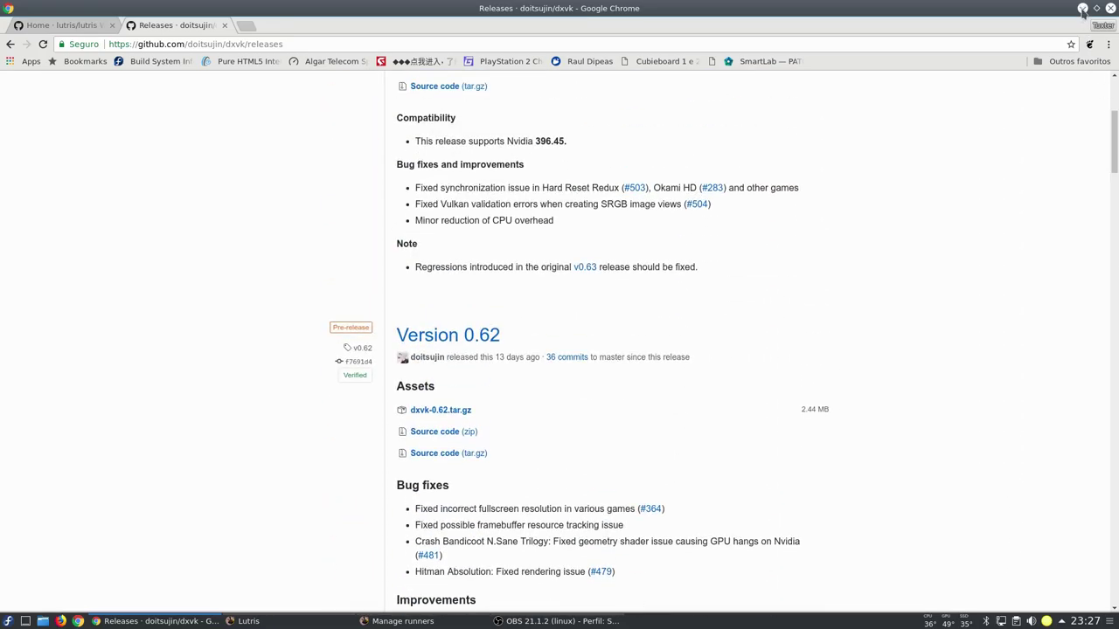
Step: Switch back to Lutris, reposition the Add a new game dialog, and close the Manage runners window
click(1083, 10)
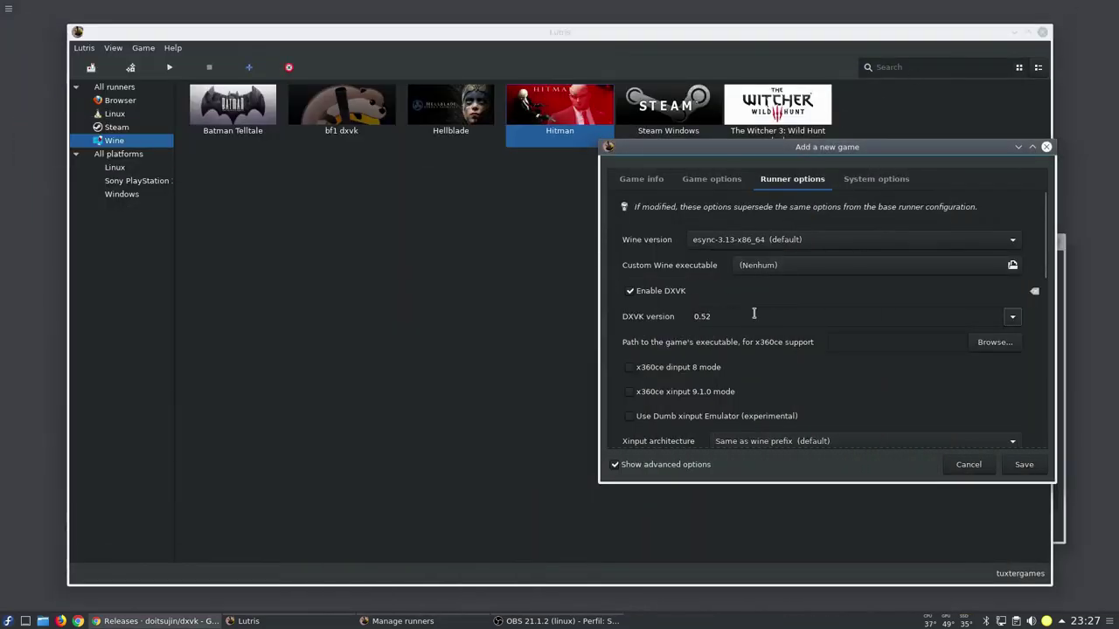
drag(811, 311, 675, 283)
double_click(605, 289)
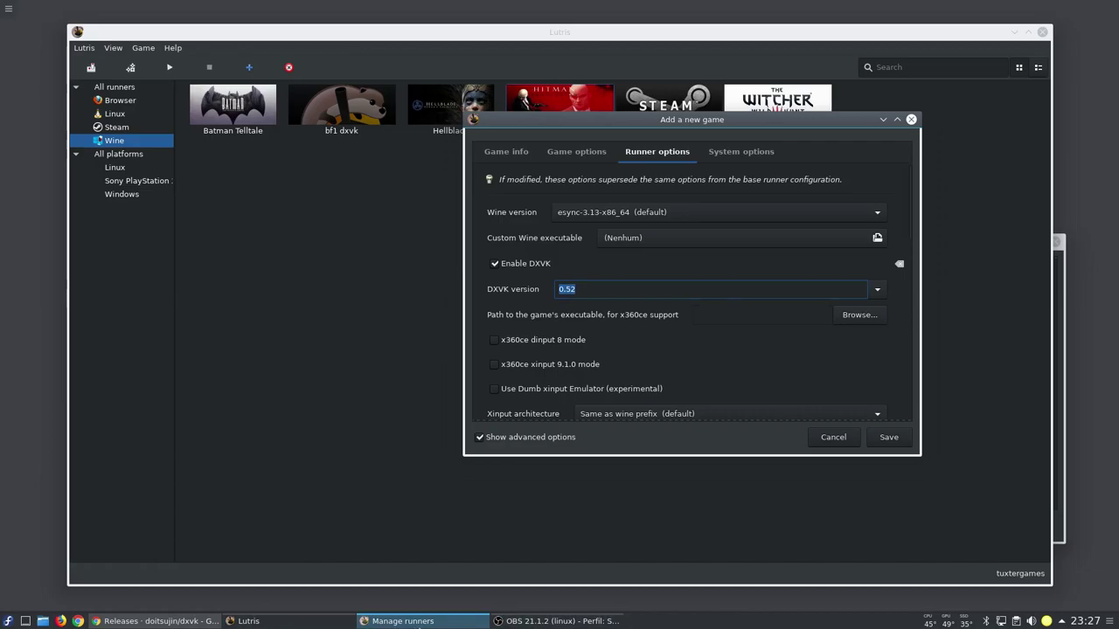
click(419, 622)
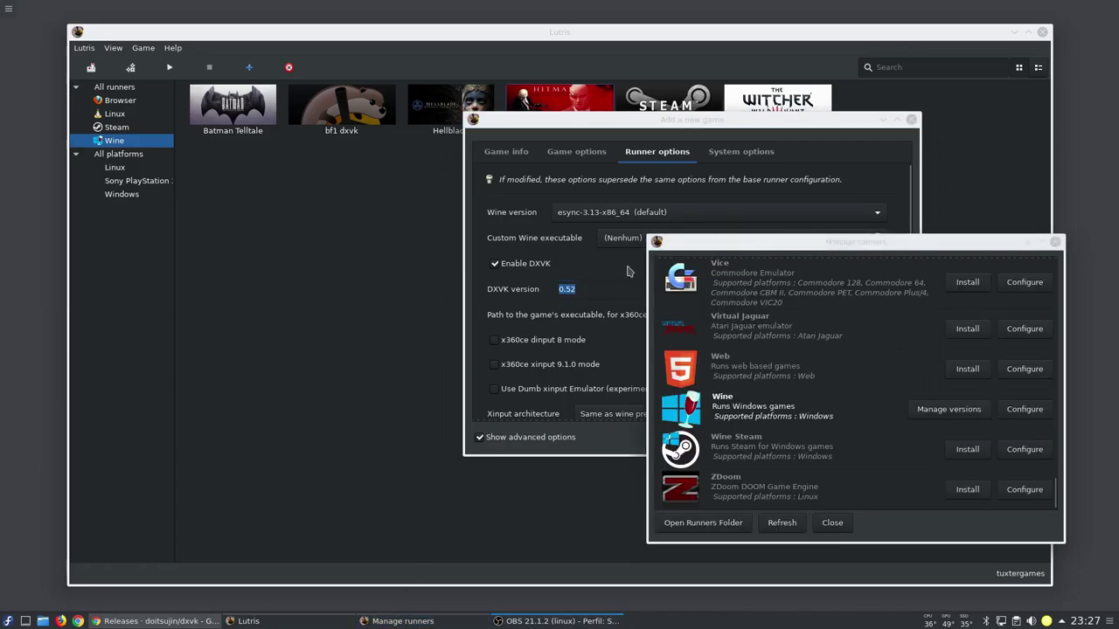
click(832, 522)
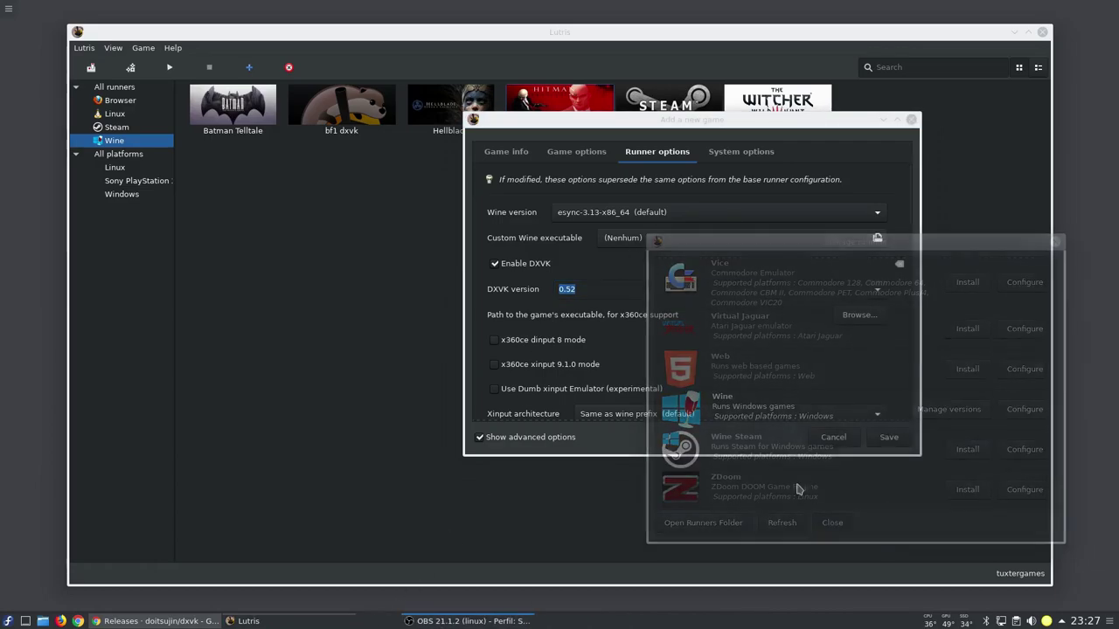
Step: Switch to Google Chrome and open the haagch.frickel.club/files/dxvk/ build index in a new tab
click(204, 619)
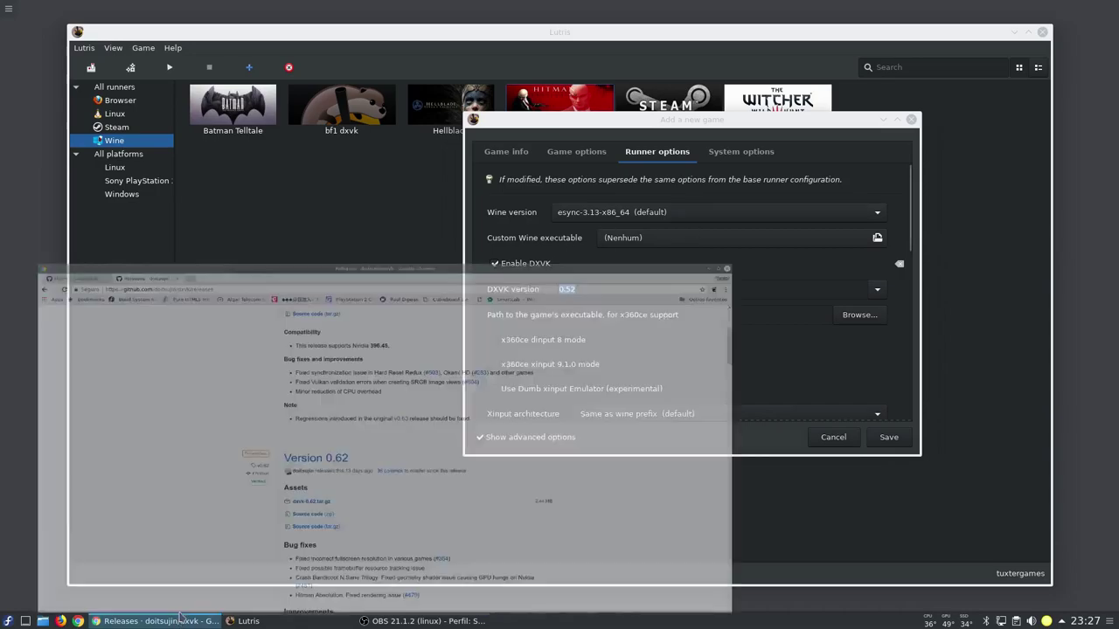
click(243, 25)
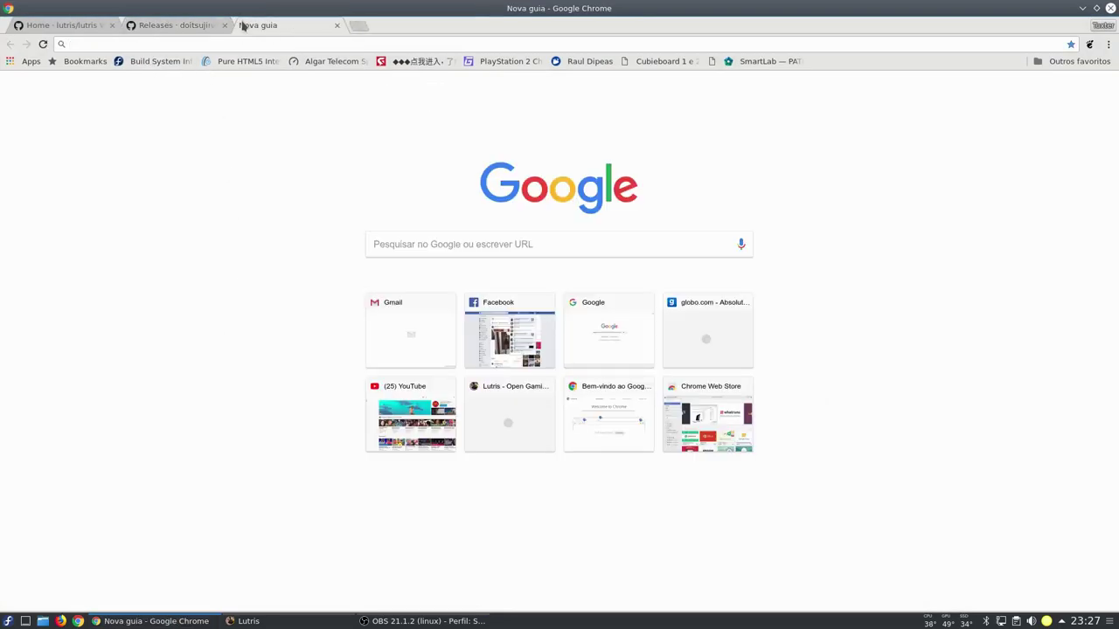
text(dxv)
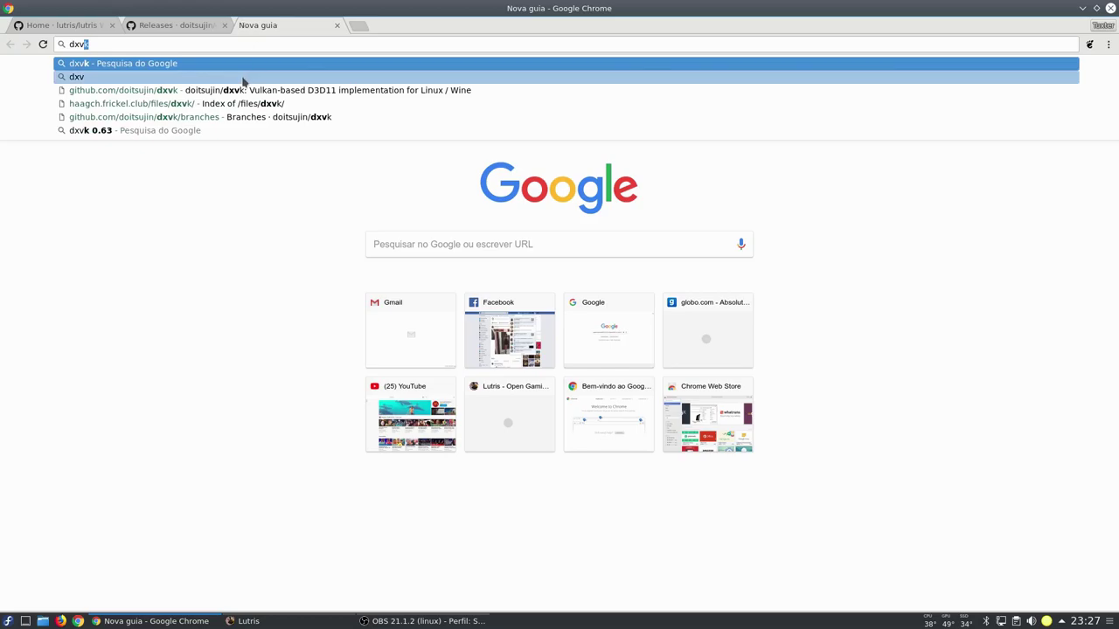
click(216, 105)
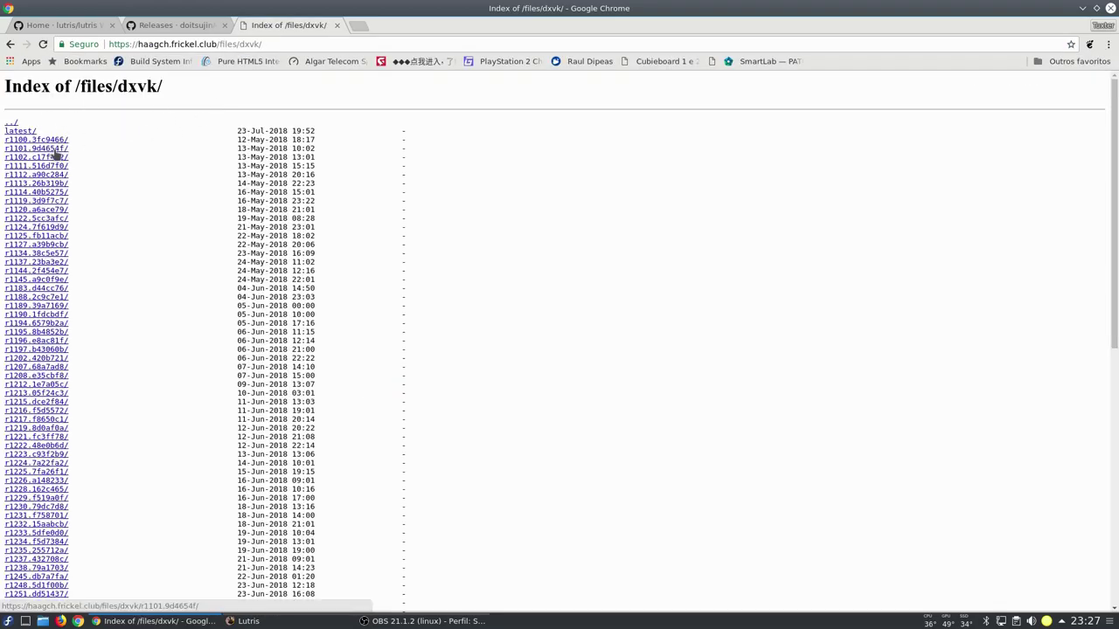
Step: Examine the latest 64-bit DXVK build's bin folder, compare the file dates with the calendar, and return to the latest folder
click(21, 131)
click(15, 142)
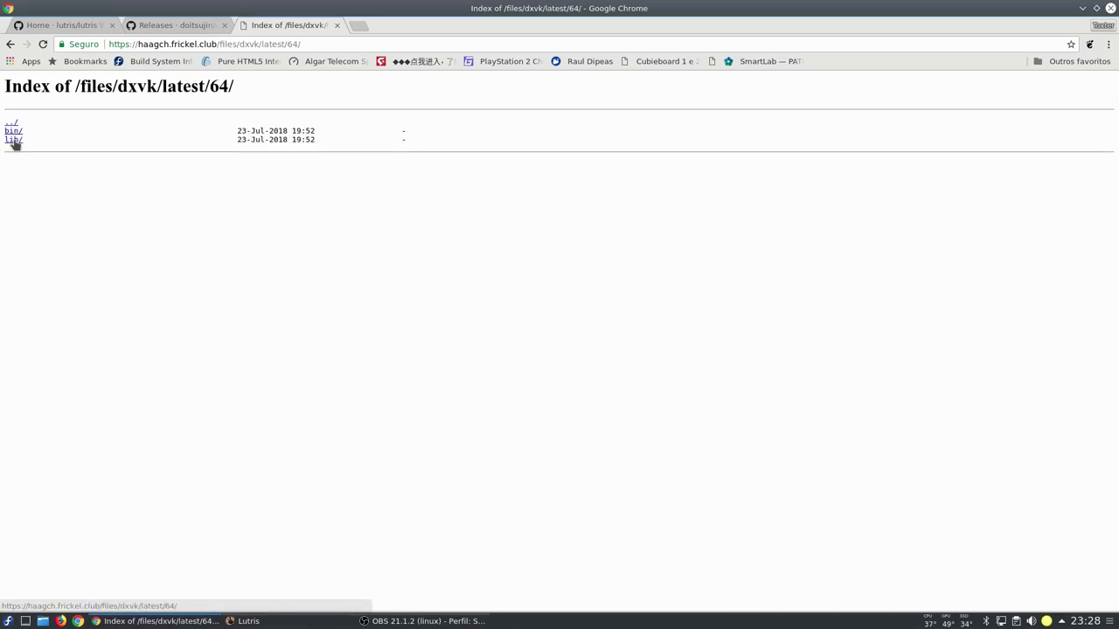
click(10, 132)
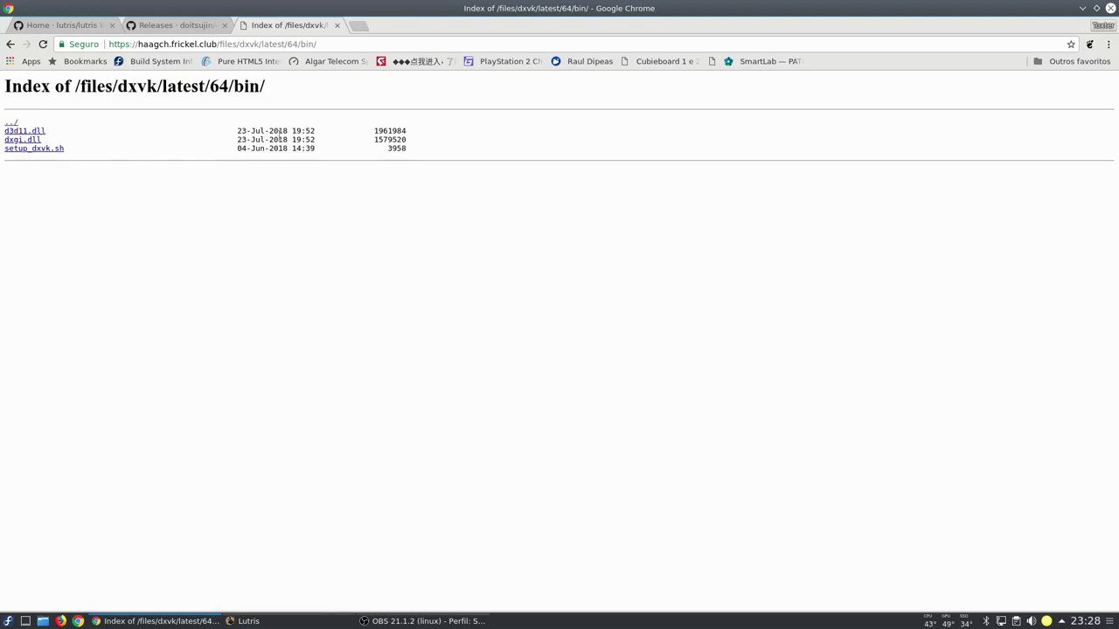
drag(235, 131, 292, 148)
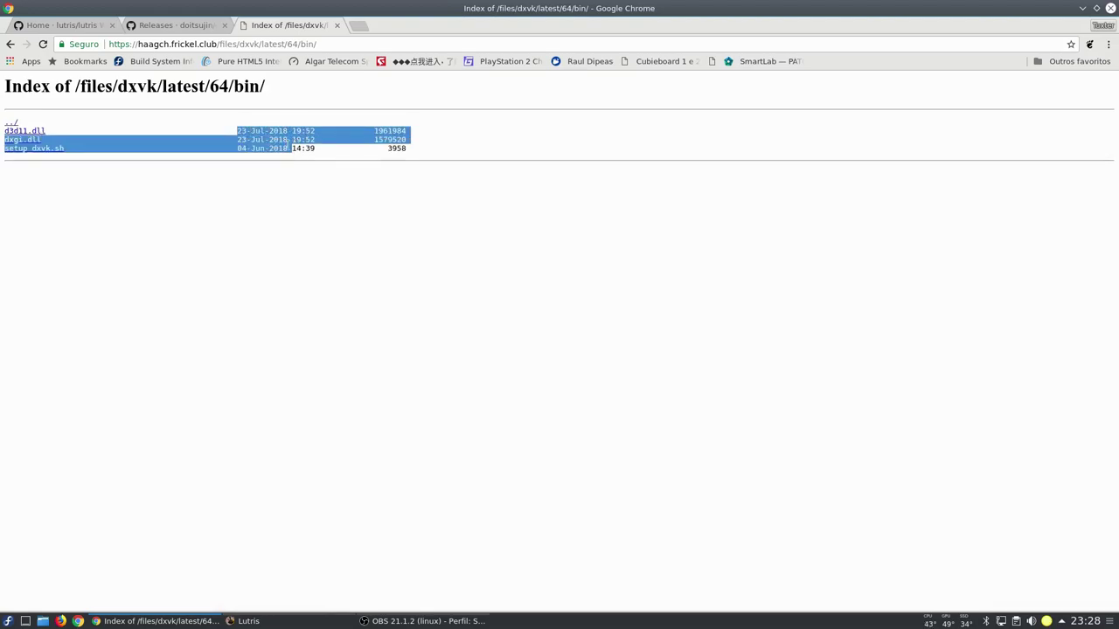
click(290, 149)
click(1084, 622)
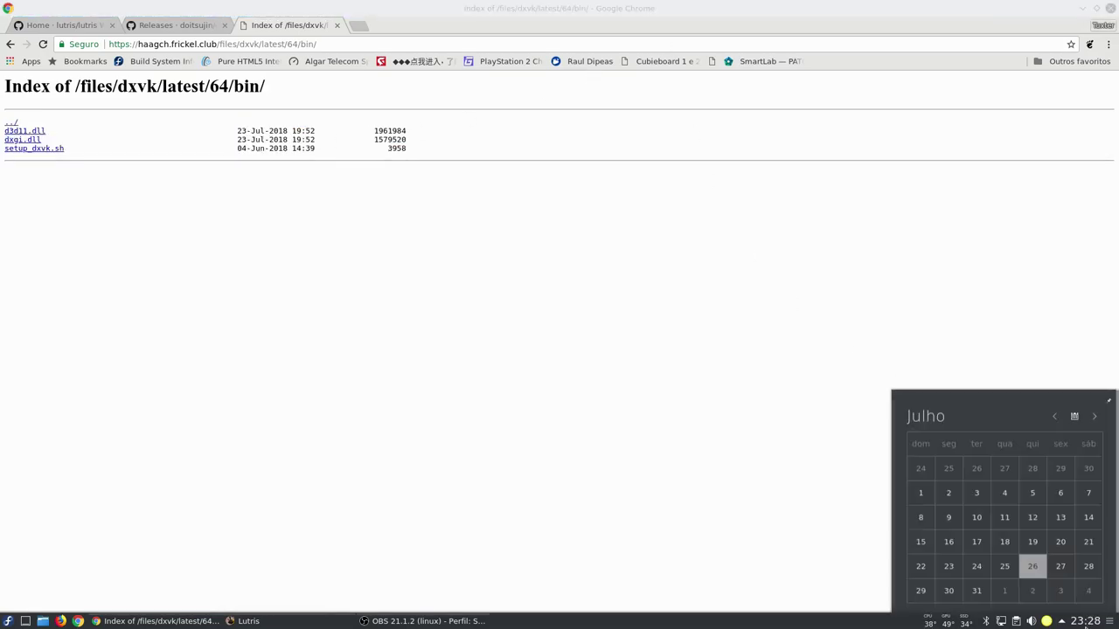
click(515, 255)
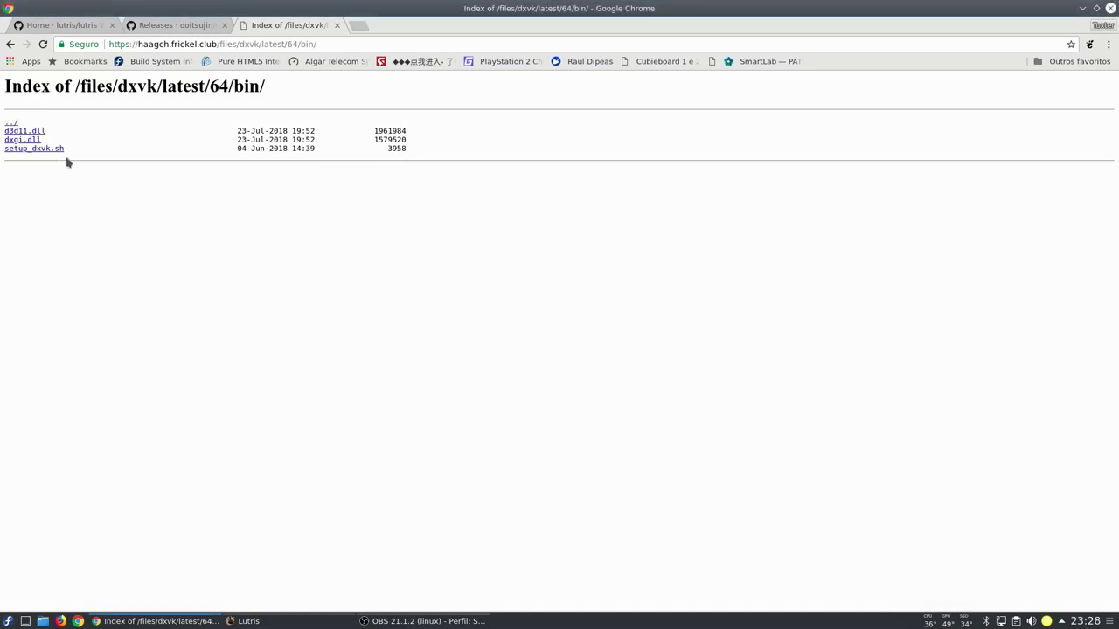
click(9, 123)
click(10, 125)
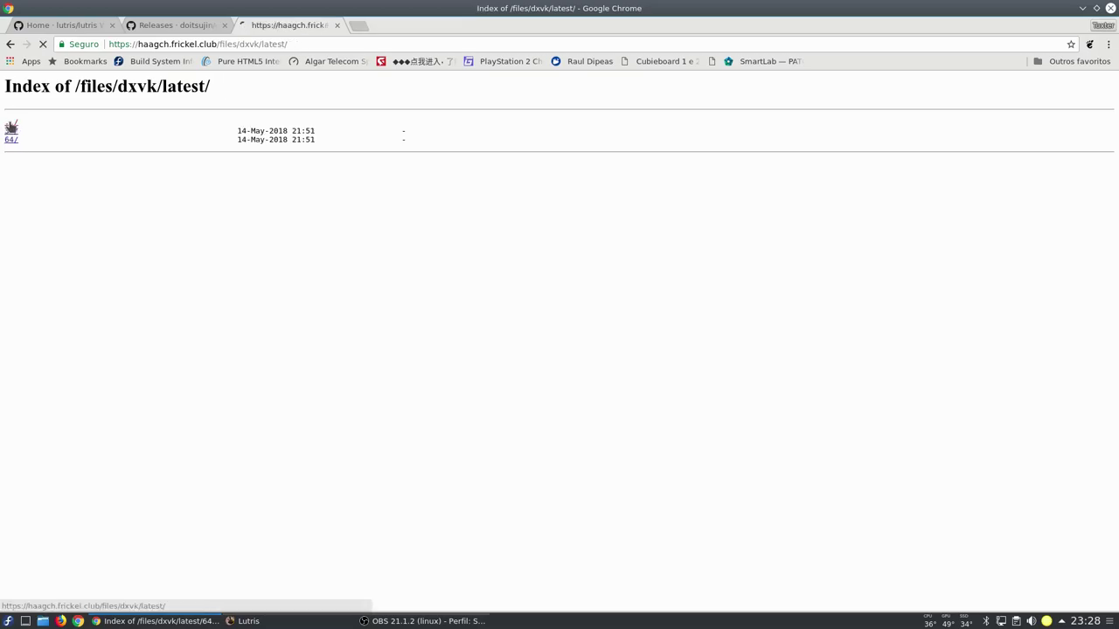
Step: Switch to Lutris, look over the offered DXVK versions, and enter 0.60 as the DXVK version
click(1081, 8)
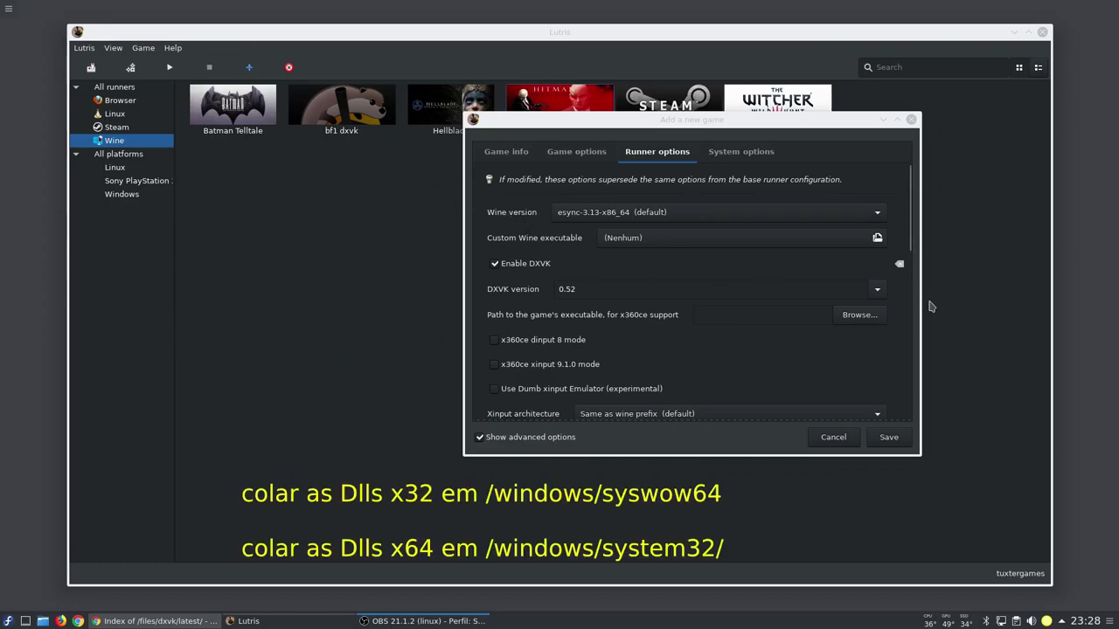
click(655, 290)
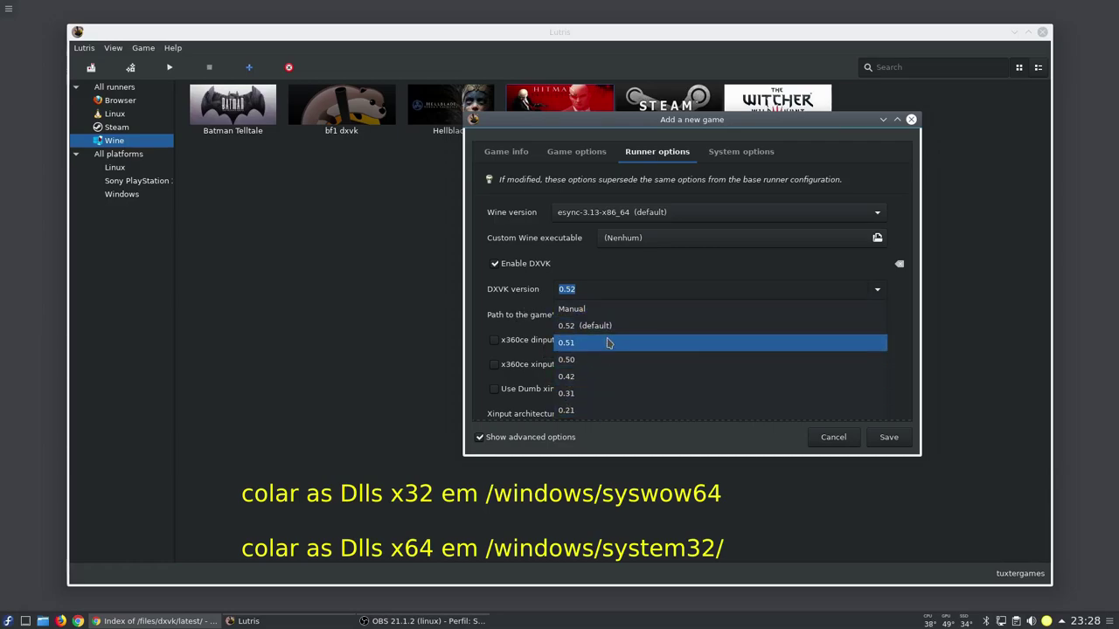
click(612, 295)
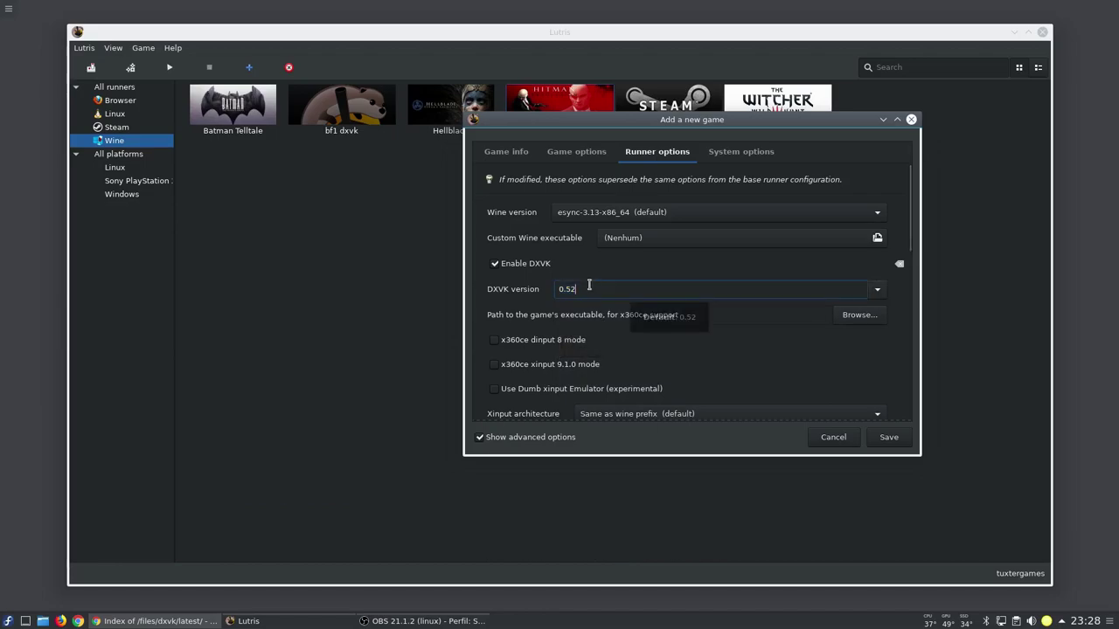
text(0.63)
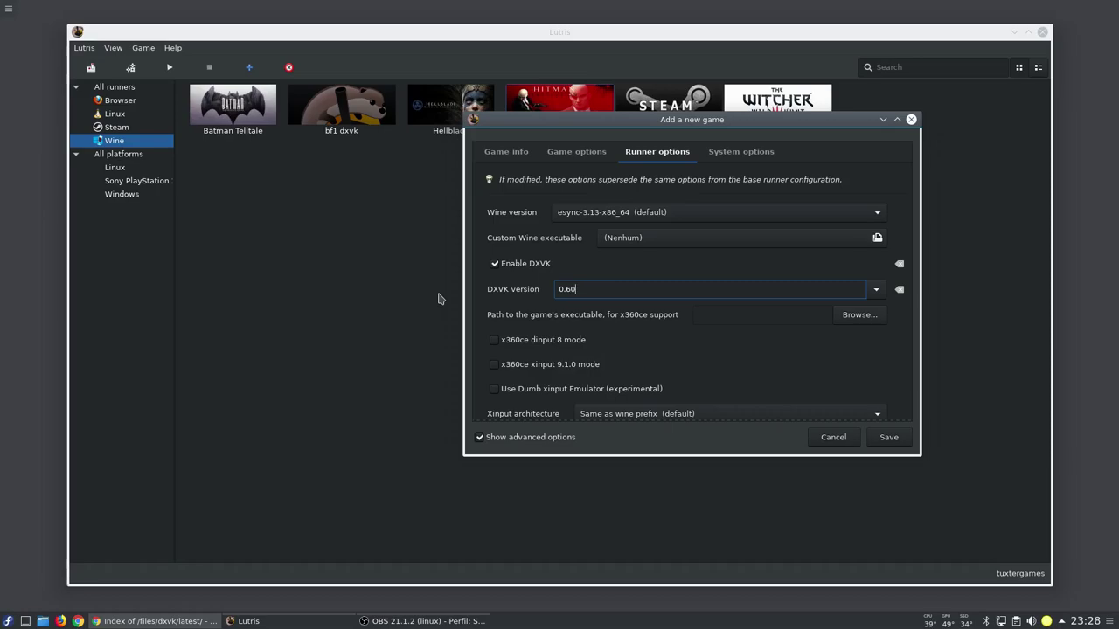
Step: Choose Manual as the game's DXVK version
click(872, 293)
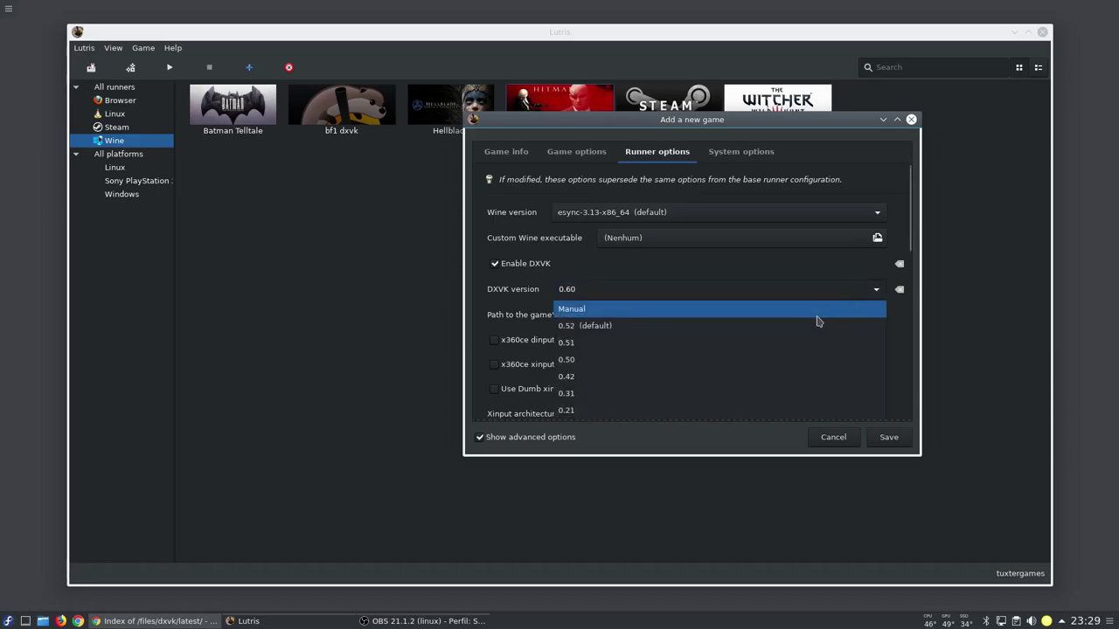
click(725, 313)
double_click(603, 290)
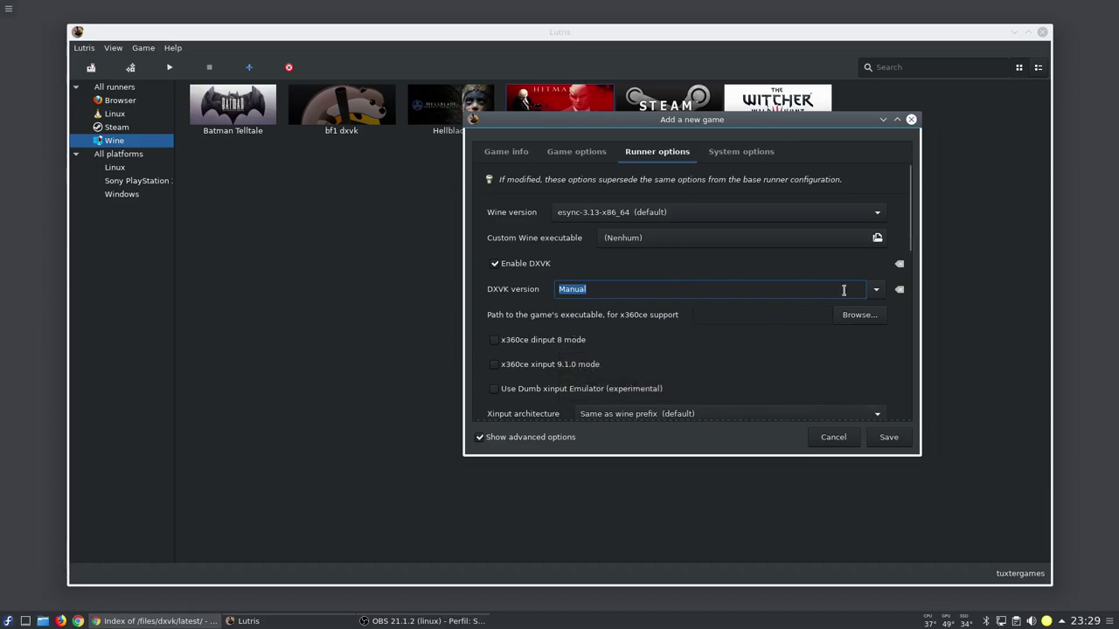
Step: Set the game's DXVK version to 0.63
click(731, 289)
key(ctrl+a)
text(0)
Step: Switch to the Dolphin file manager, show hidden files in the home folder, and open .local/share/lutris
click(43, 620)
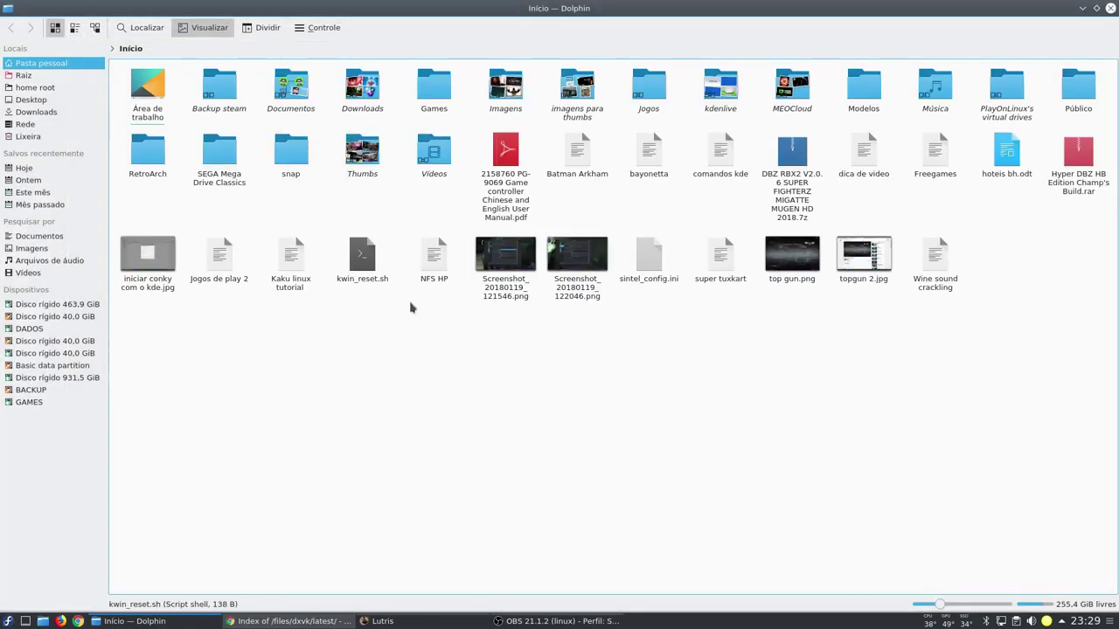
key(alt+period)
click(712, 87)
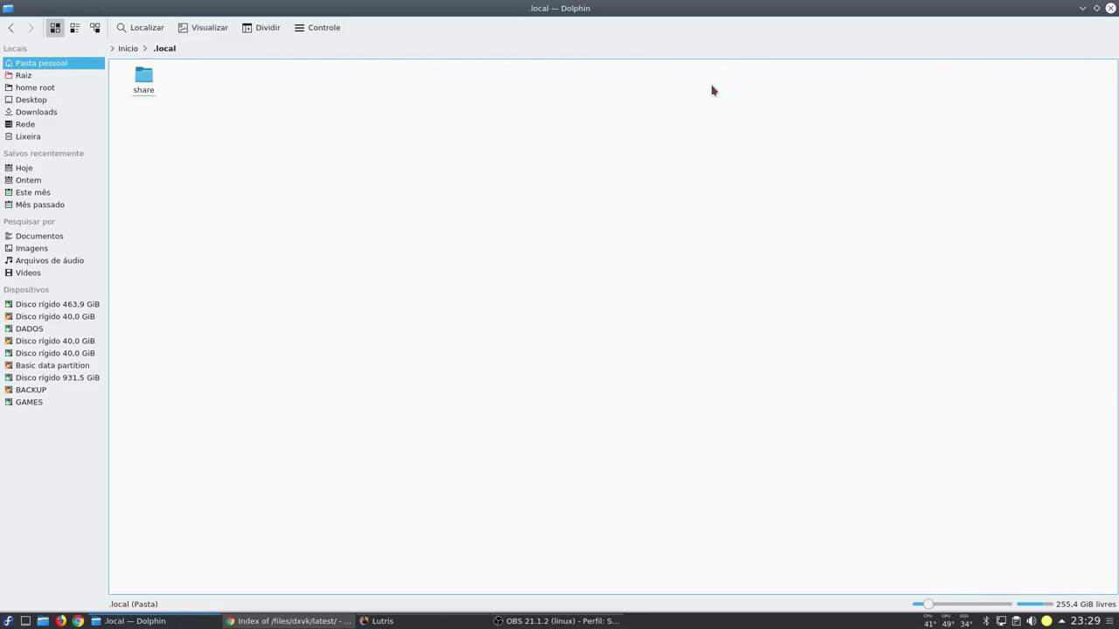
click(139, 87)
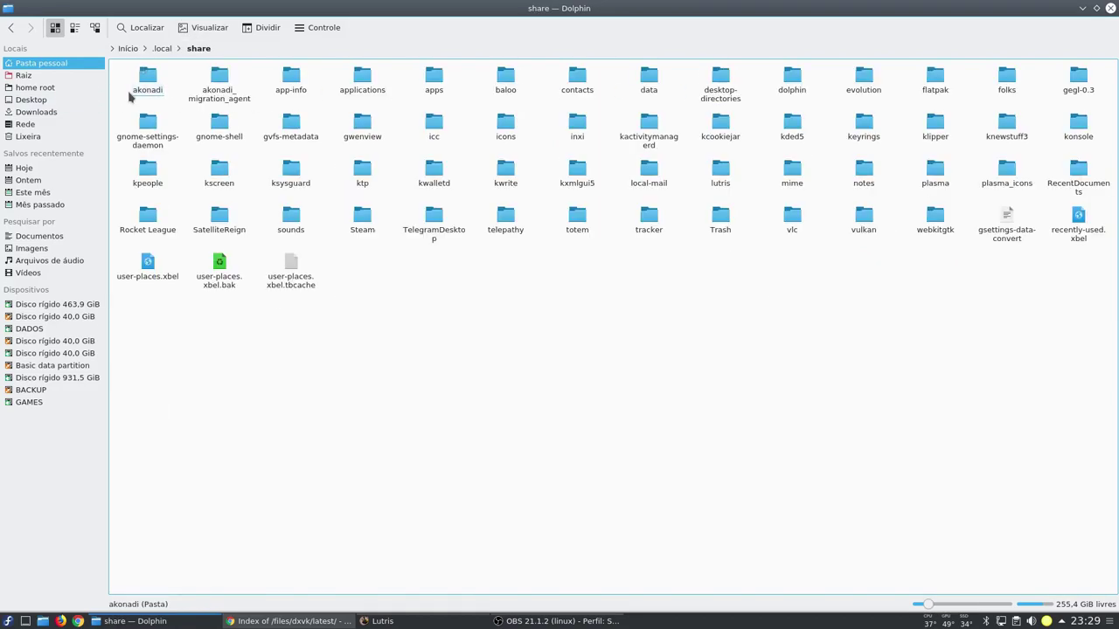
click(725, 174)
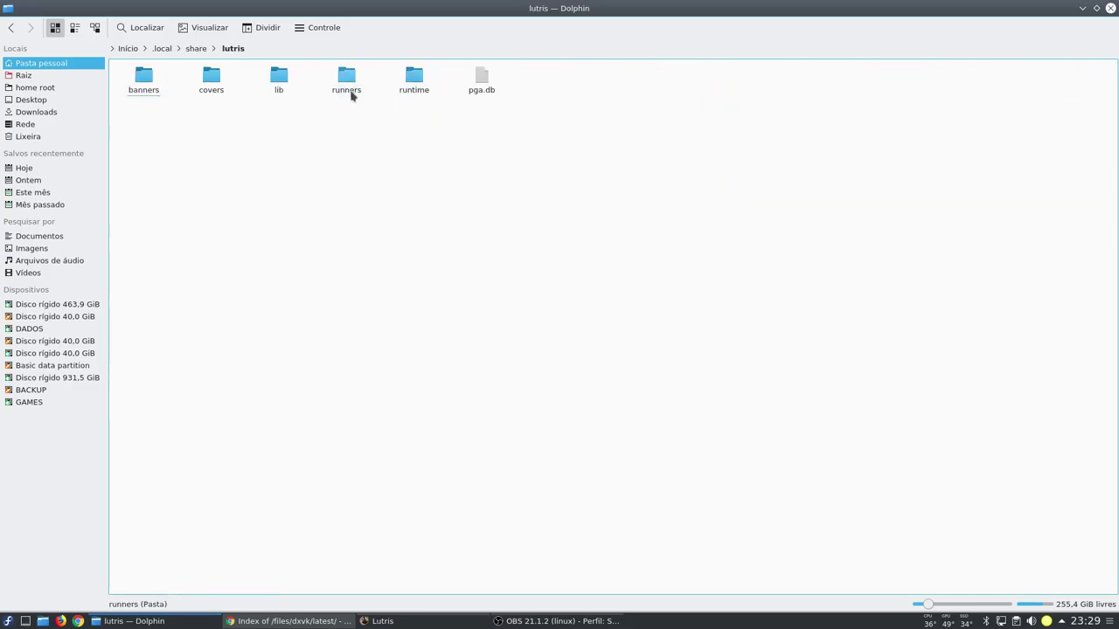
Step: Look through the lutris lib and runners/wine folders for the DXVK files and go back to the share folder
click(281, 87)
key(alt+Left)
click(341, 94)
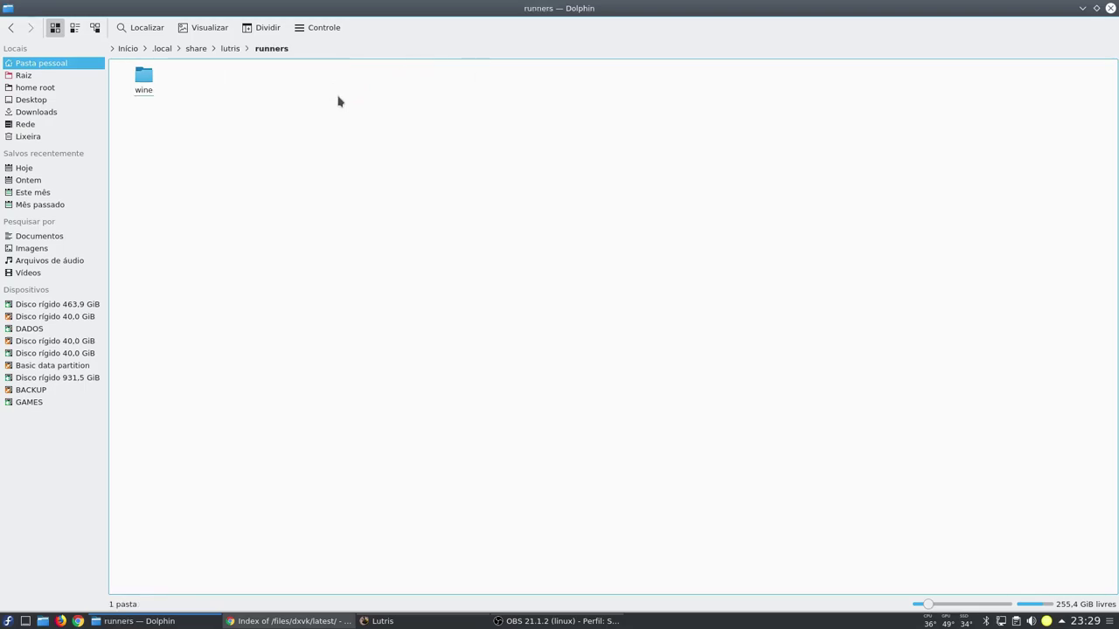
click(158, 83)
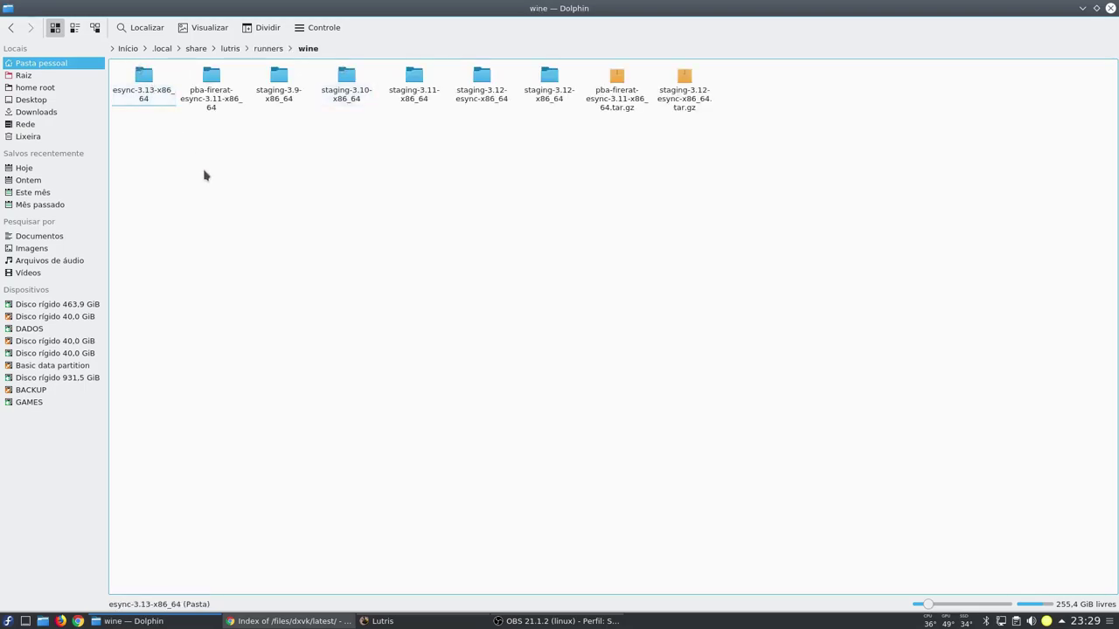
key(alt+Left)
key(alt+Left)
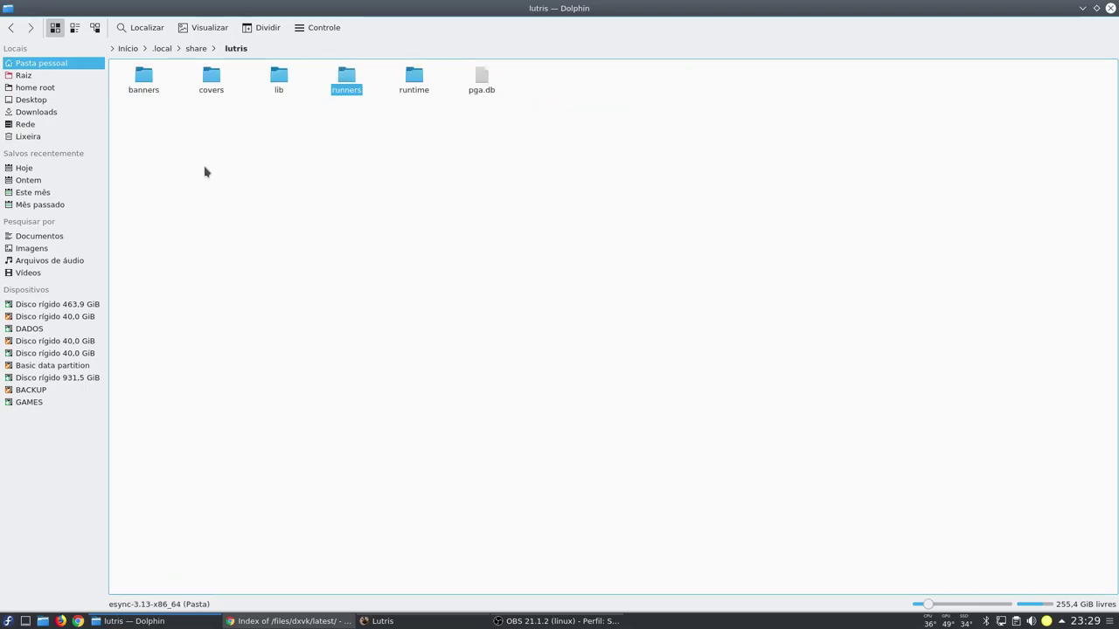
key(alt+Left)
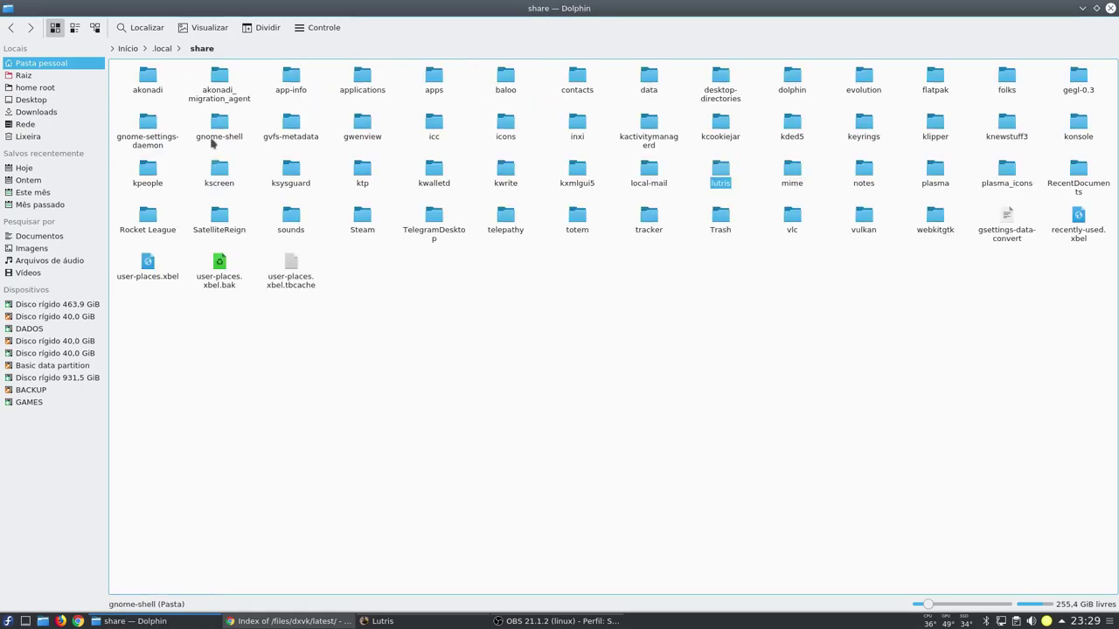
Step: Open the lutris/runtime/dxvk folder and look over the DXVK version folders stored there
click(716, 184)
click(410, 87)
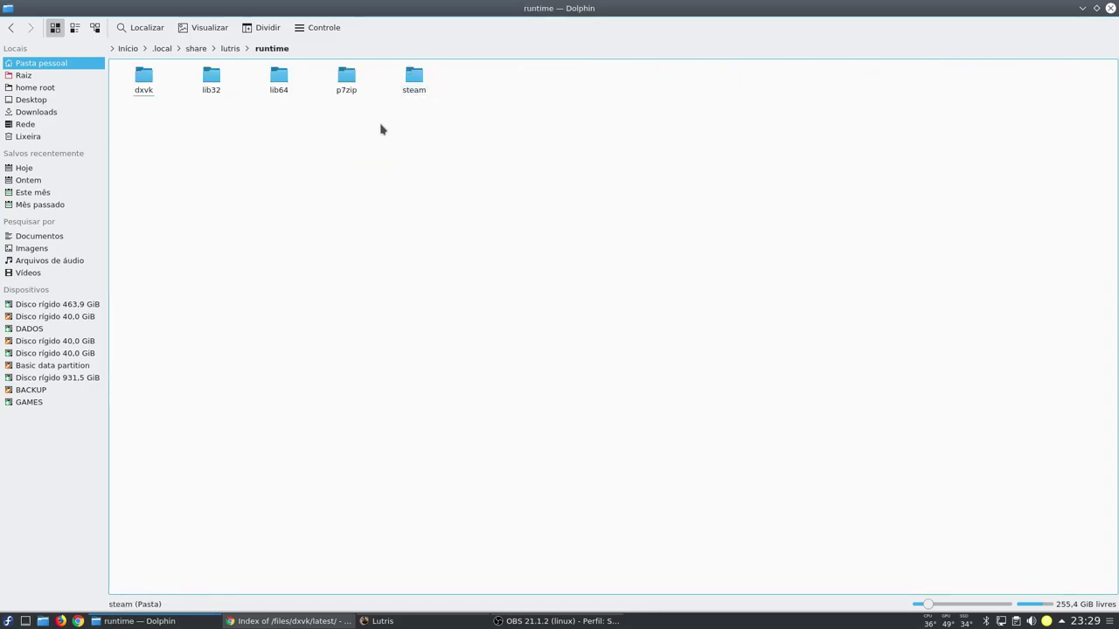
mouse_move(148, 87)
mouse_down()
mouse_move(145, 113)
mouse_move(170, 94)
mouse_move(145, 88)
mouse_up()
click(143, 80)
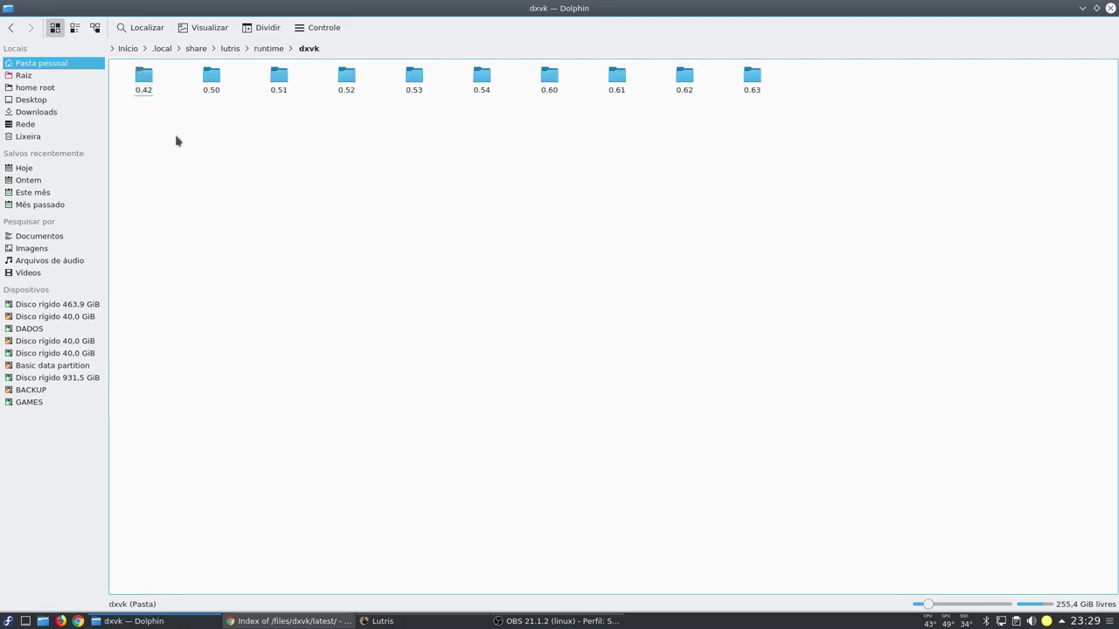
drag(868, 88, 107, 127)
Step: Inspect the x32 and x64 files in the DXVK 0.63 folder, and close the file manager
click(749, 87)
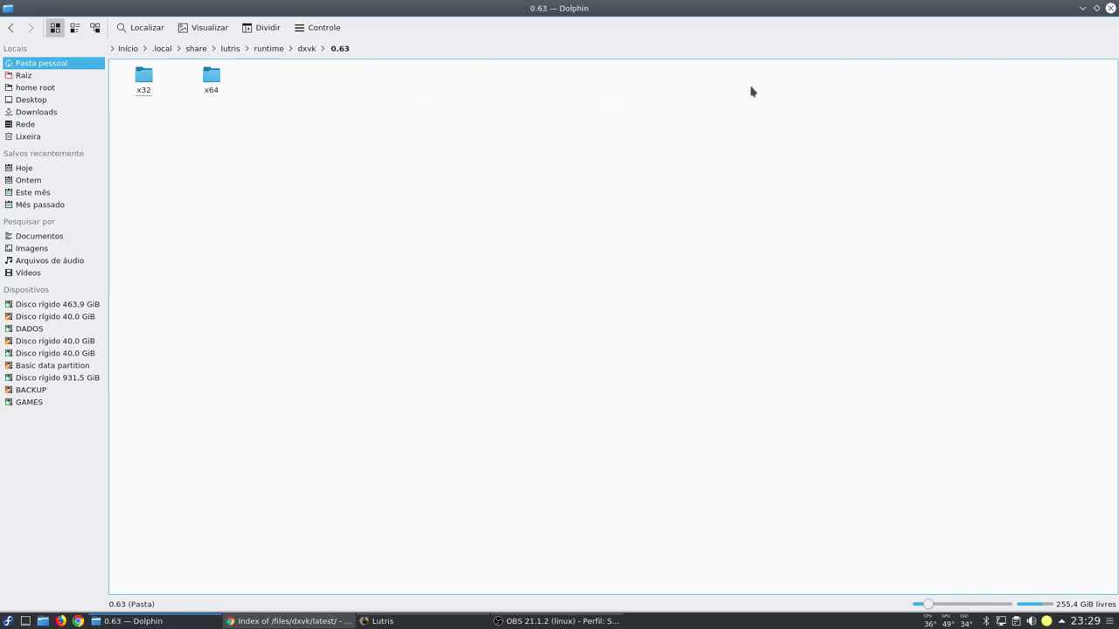
click(145, 87)
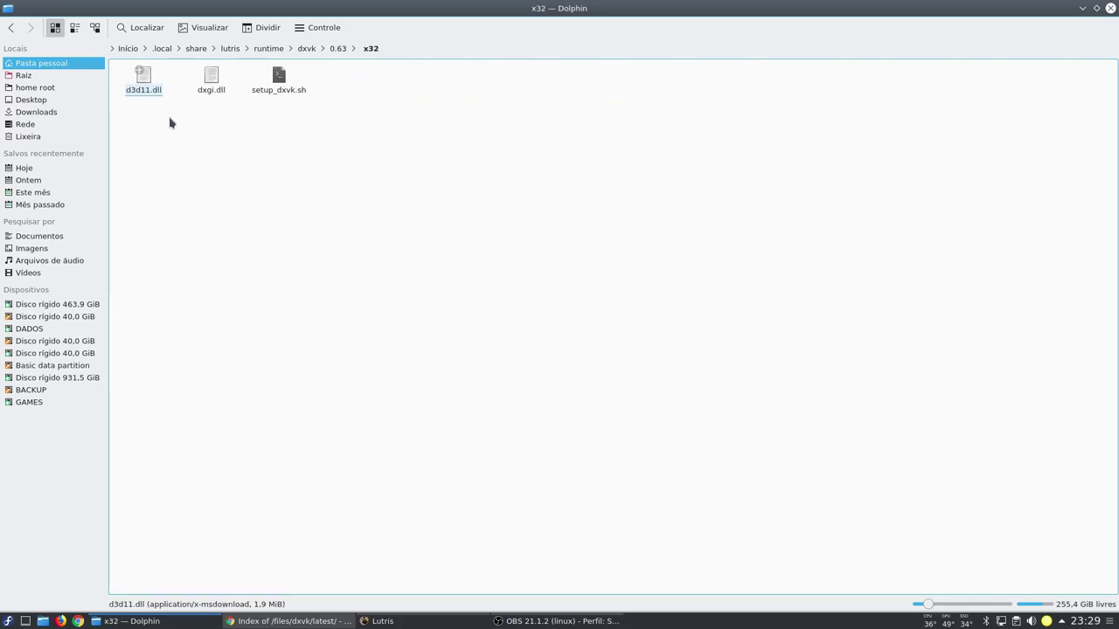
key(alt+Left)
ctrl+click(209, 79)
click(210, 79)
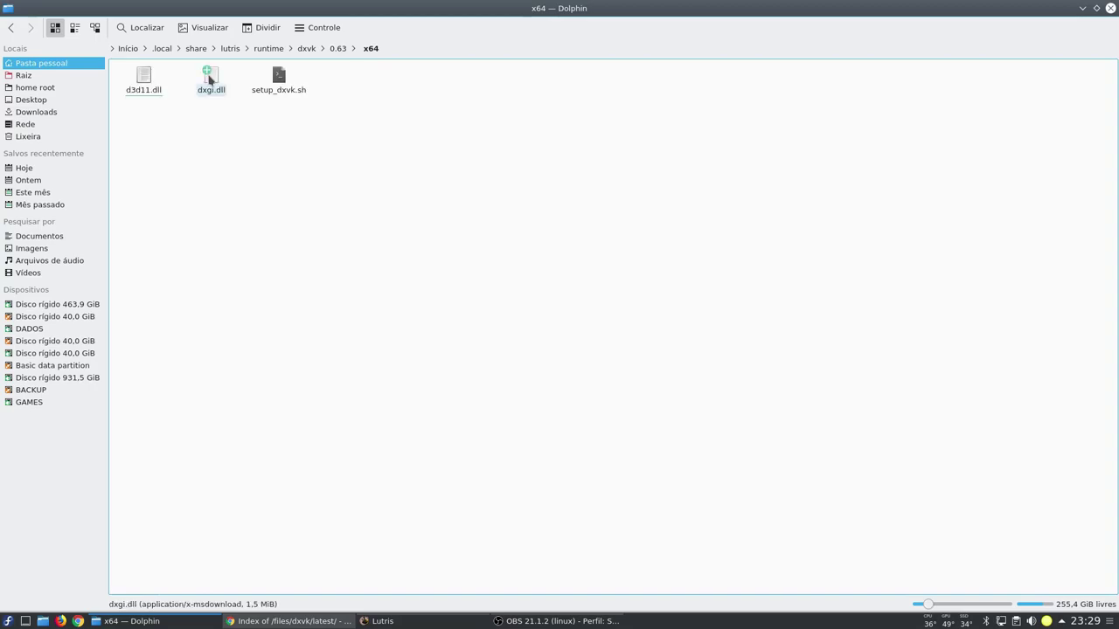
drag(127, 140, 353, 114)
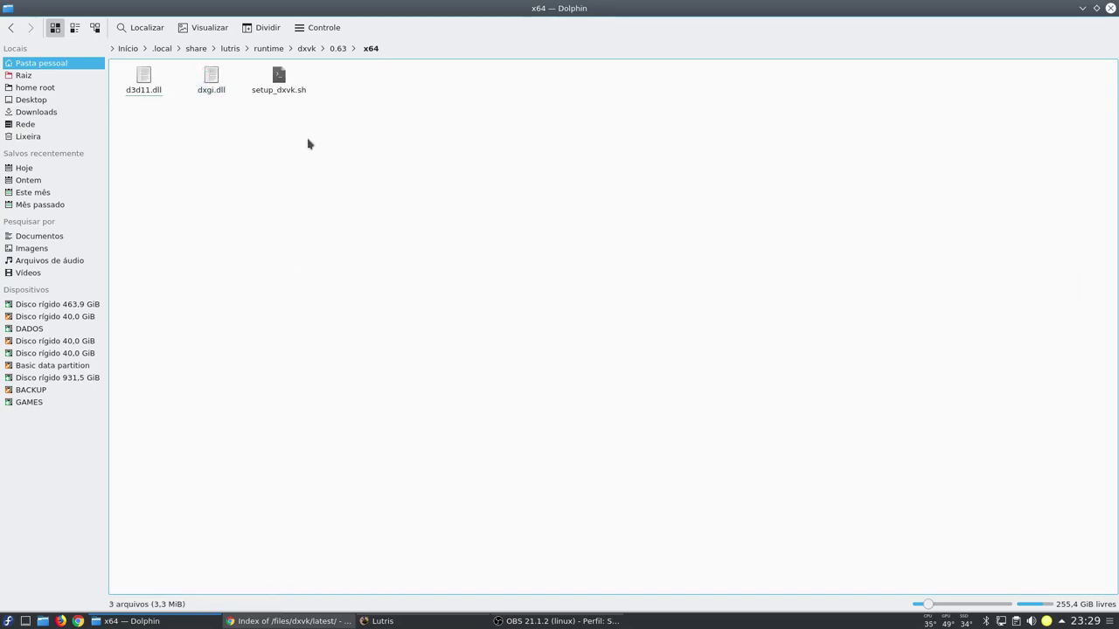
click(1110, 8)
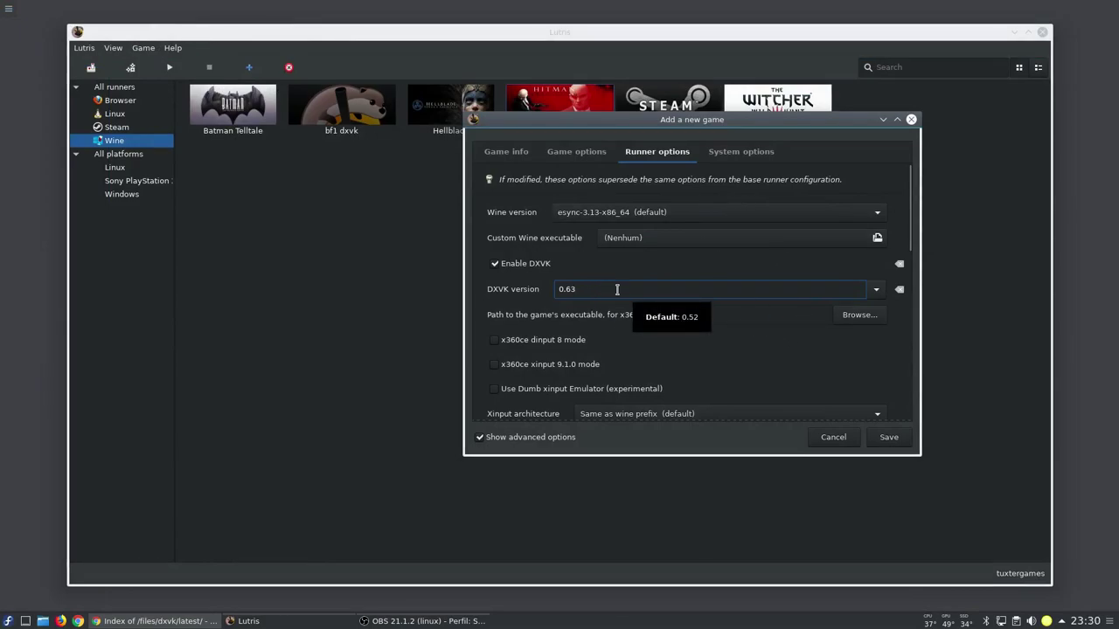
Step: Review the remaining runner options and the system options of the new game, and enable Reduce PulseAudio latency
drag(911, 253, 910, 405)
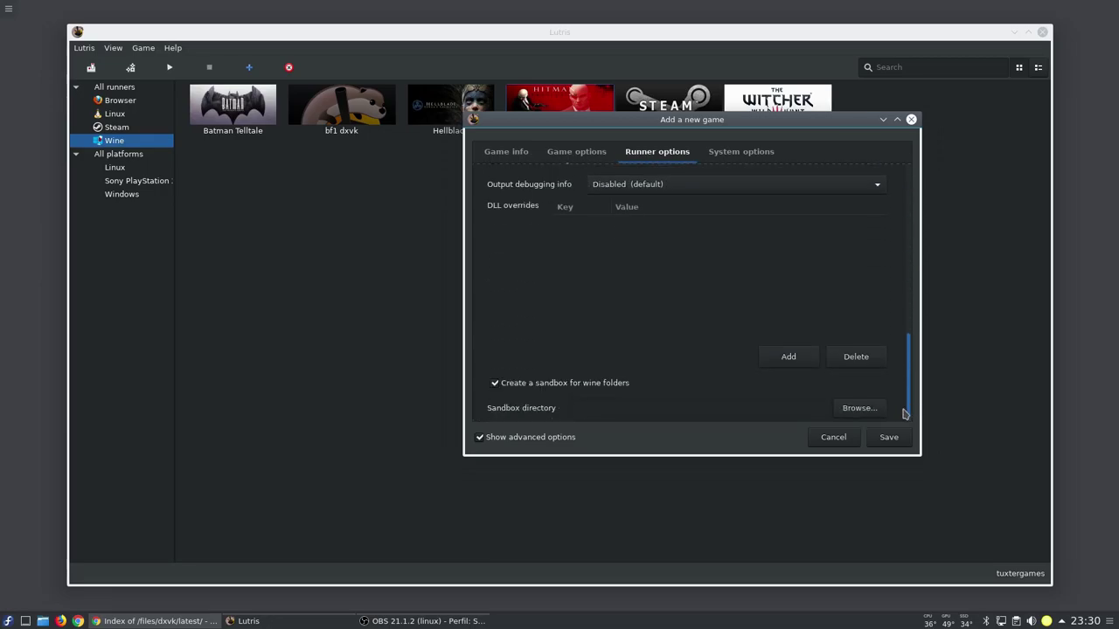
click(734, 153)
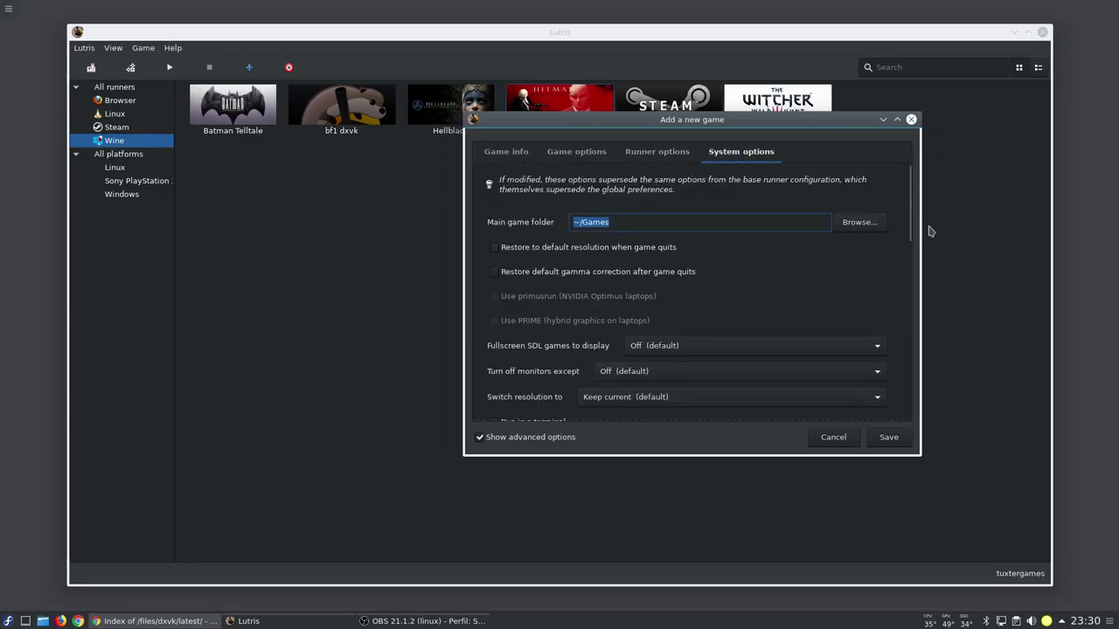
drag(906, 223, 901, 359)
scroll(891, 353, up, 4)
scroll(839, 349, down, 7)
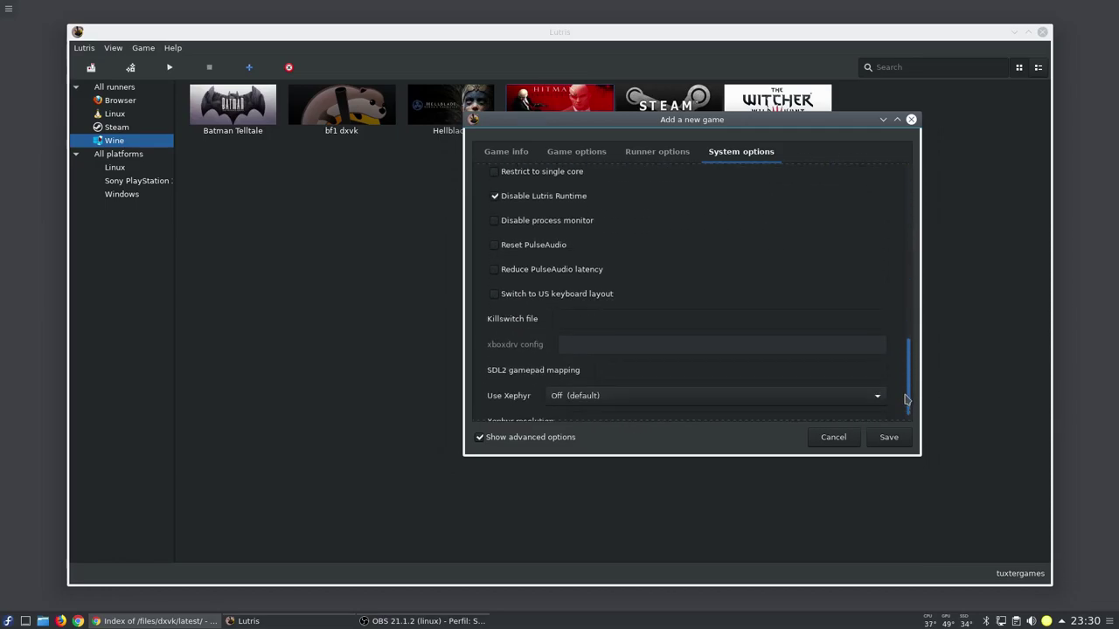
click(531, 272)
Step: Add the environment variable DXVK_HUD with the value 1 to the game's system options
drag(918, 358, 926, 285)
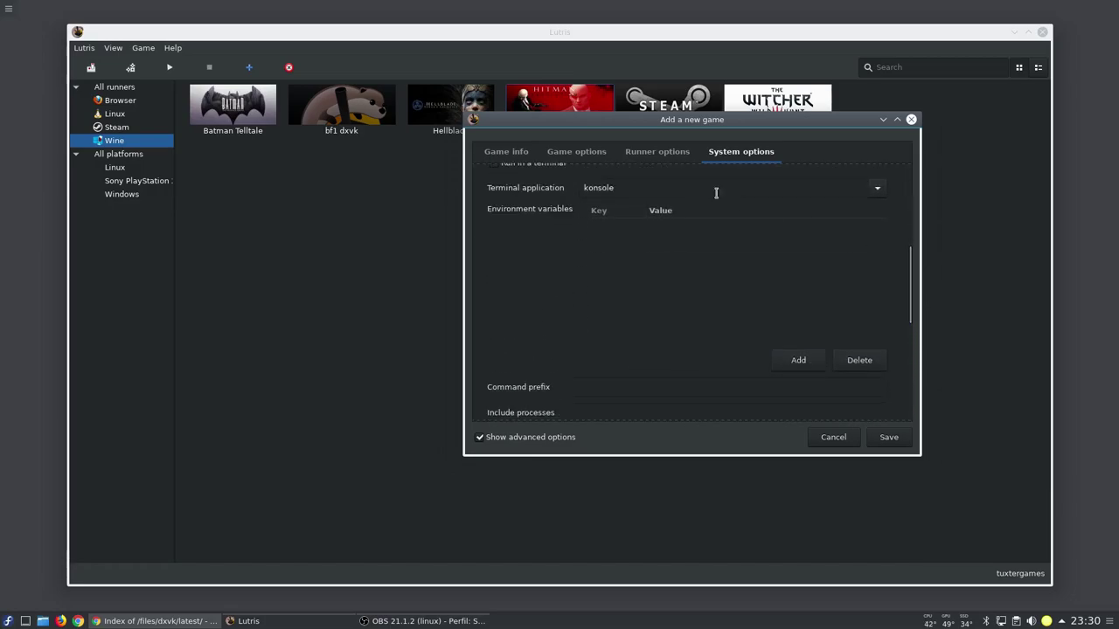
click(795, 361)
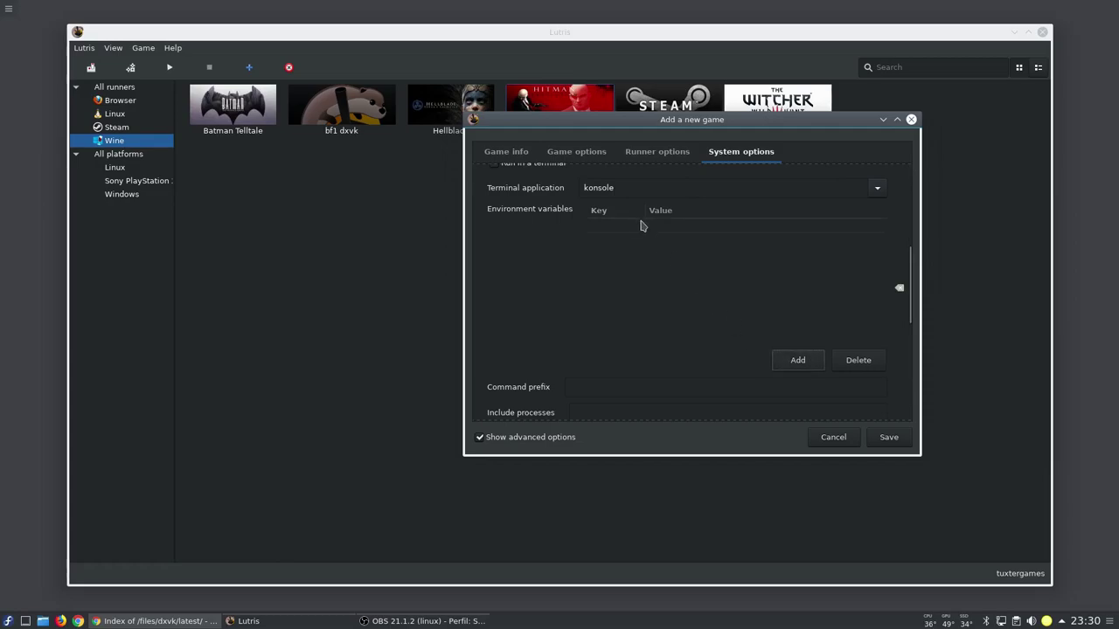
click(627, 225)
text(DXVK_HUD)
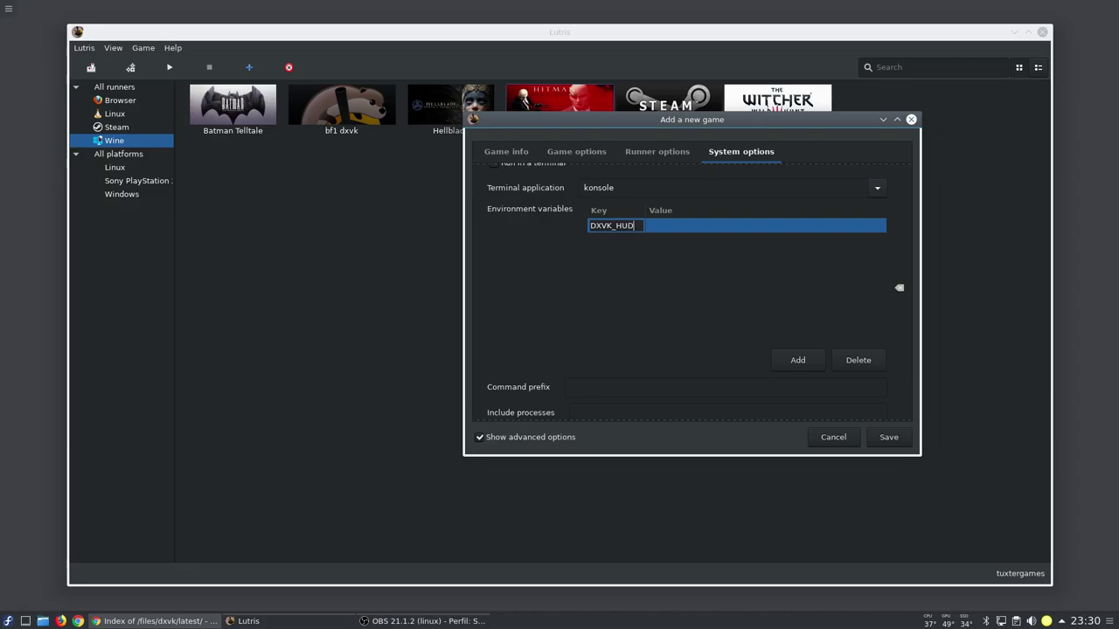
key(Return)
click(662, 223)
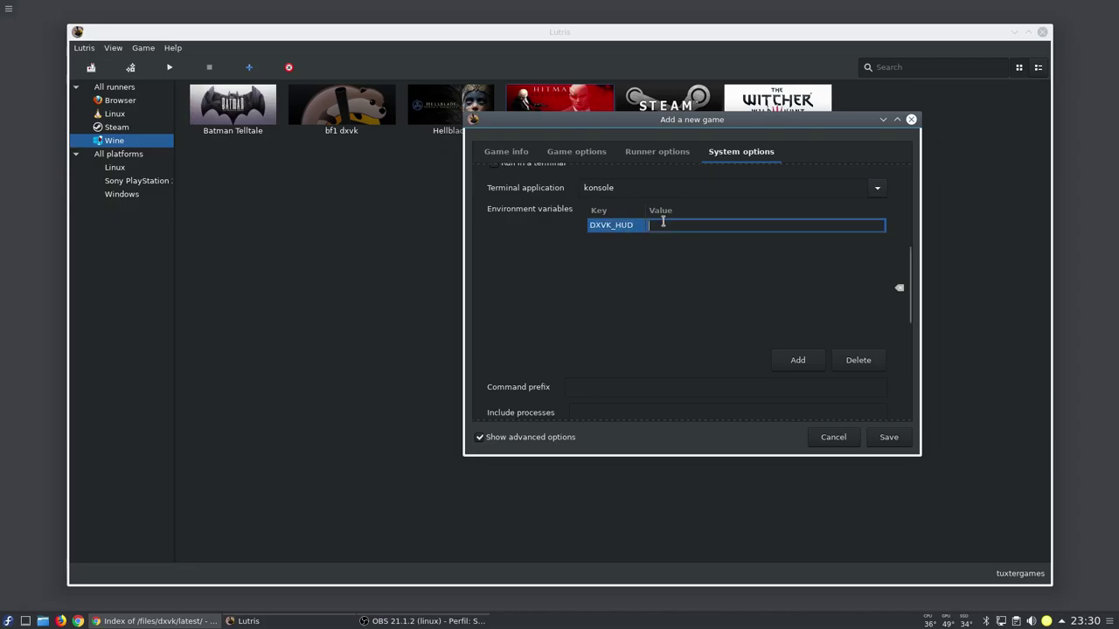
text(1)
key(Return)
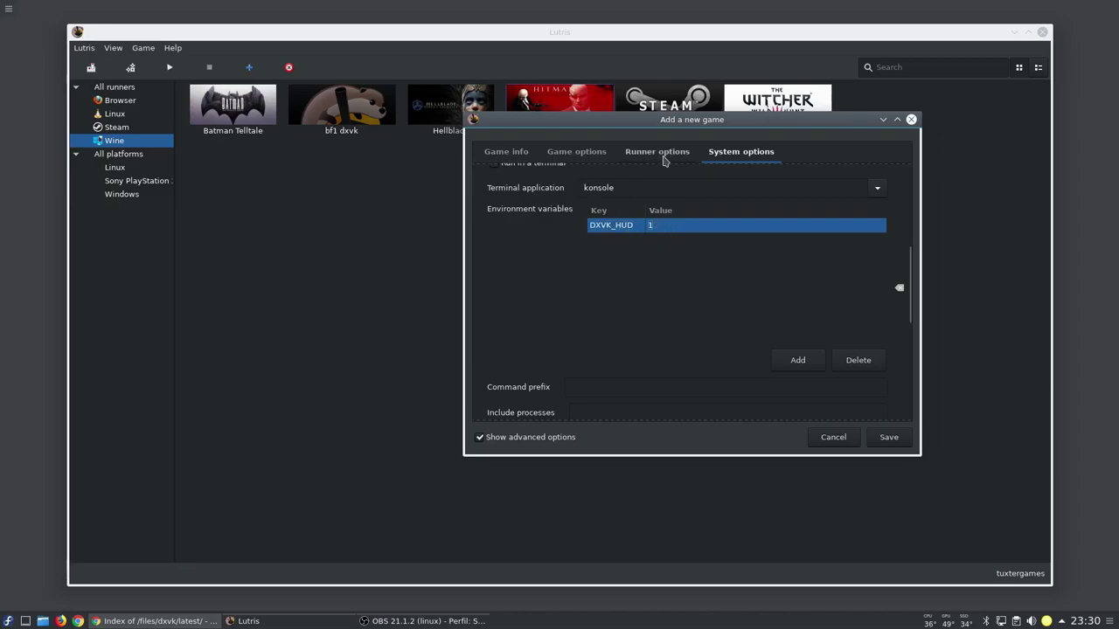
Step: Set the executable to NSUNS4.exe from wineprefix/Games AAA/drive_c/Program Files (x86)/NARUTO SHIPPUDEN Ultimate Ninja STORM 4 on the GAMES drive
click(665, 151)
click(601, 152)
click(601, 187)
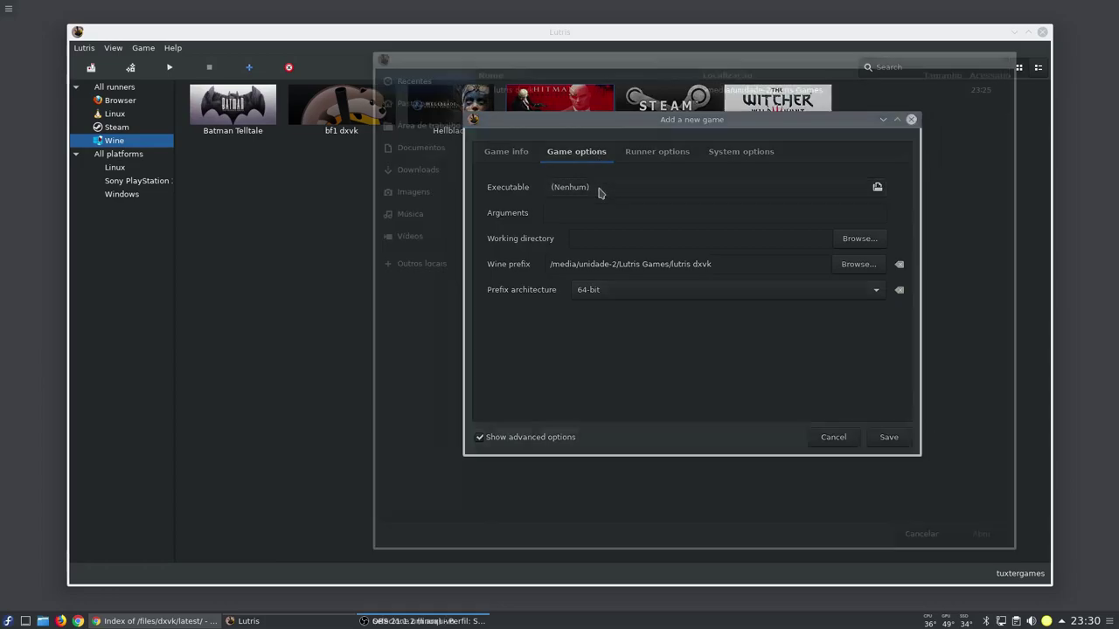
click(416, 262)
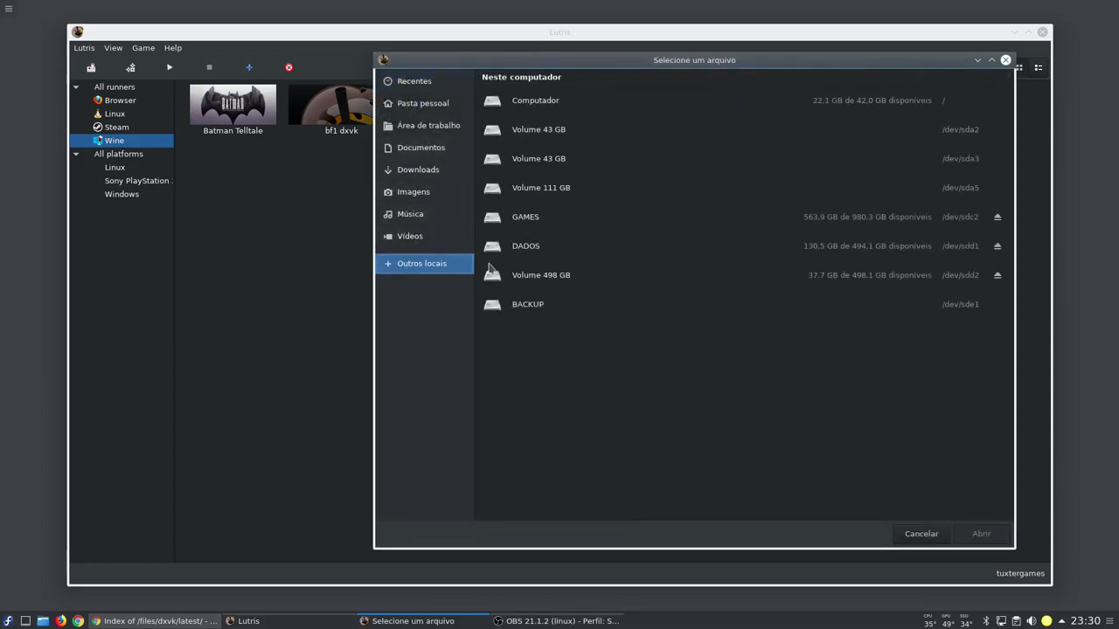
click(527, 218)
double_click(513, 146)
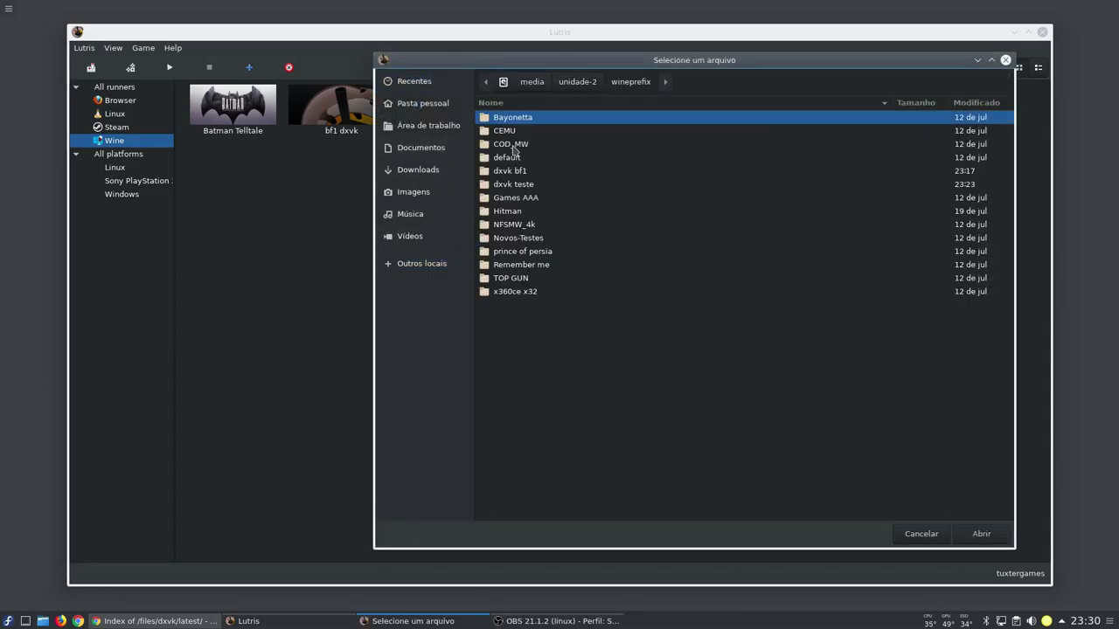
double_click(519, 199)
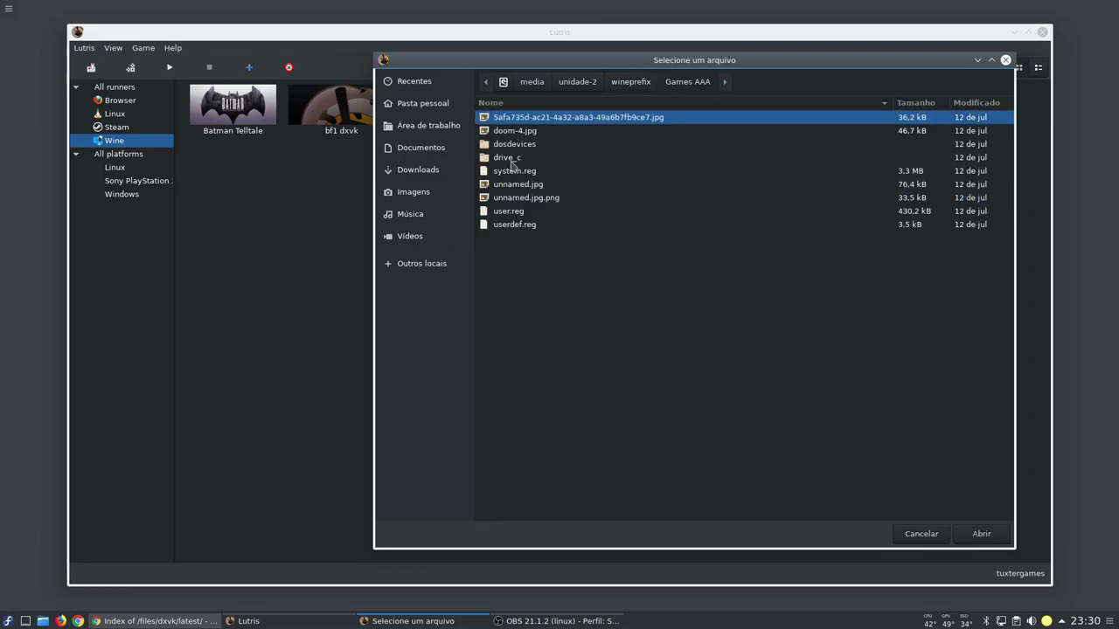
double_click(508, 158)
double_click(516, 144)
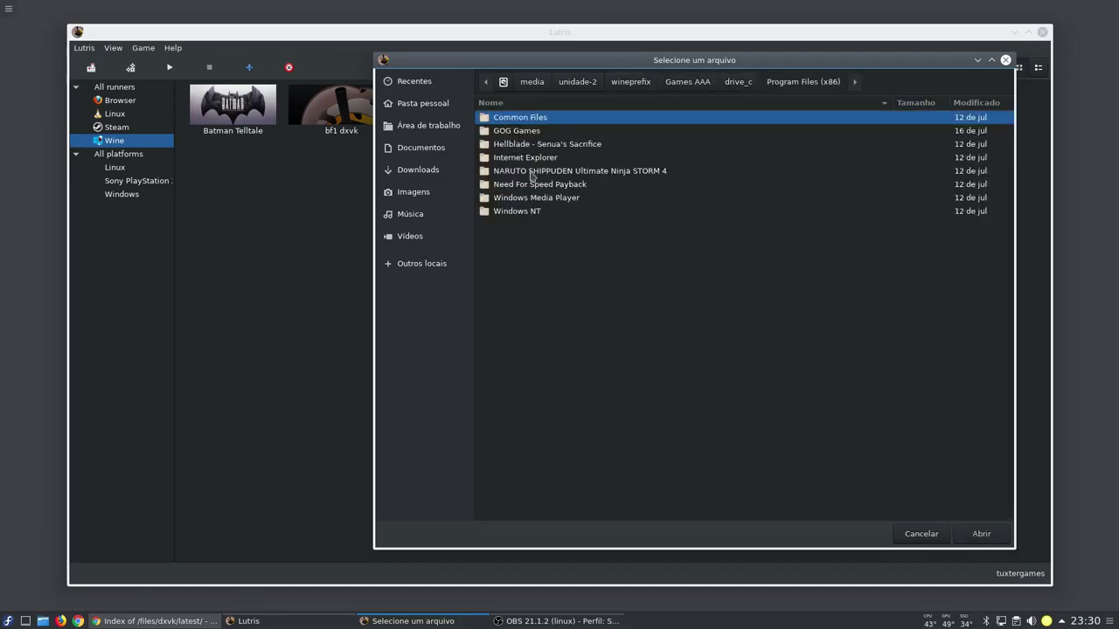
double_click(526, 175)
double_click(521, 171)
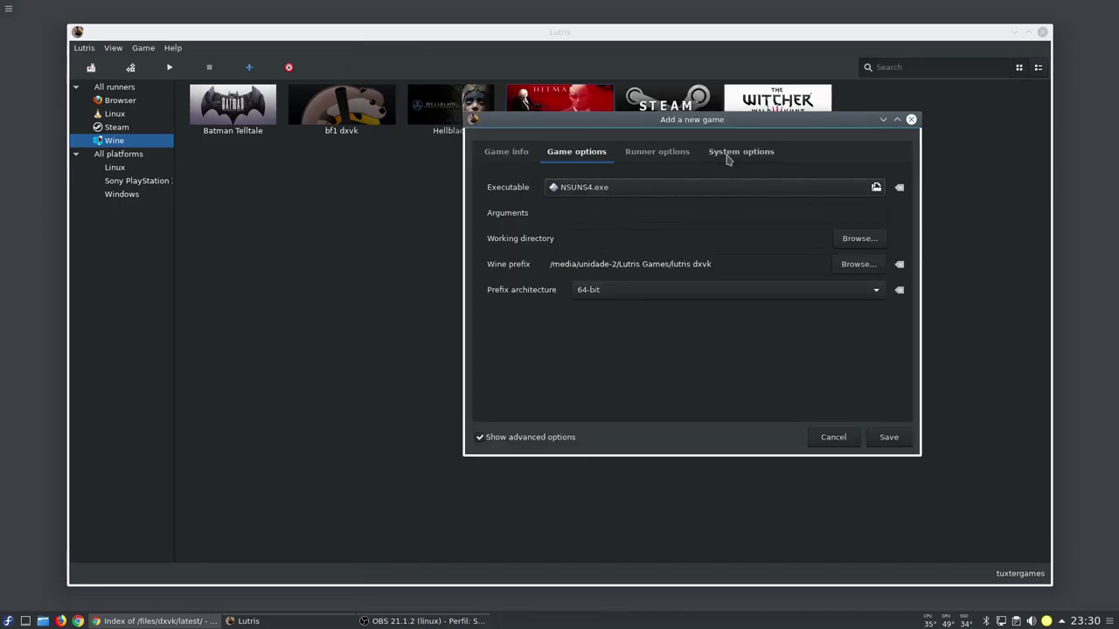
Step: Recheck the system and runner options, and save the new game entry
click(730, 153)
click(657, 152)
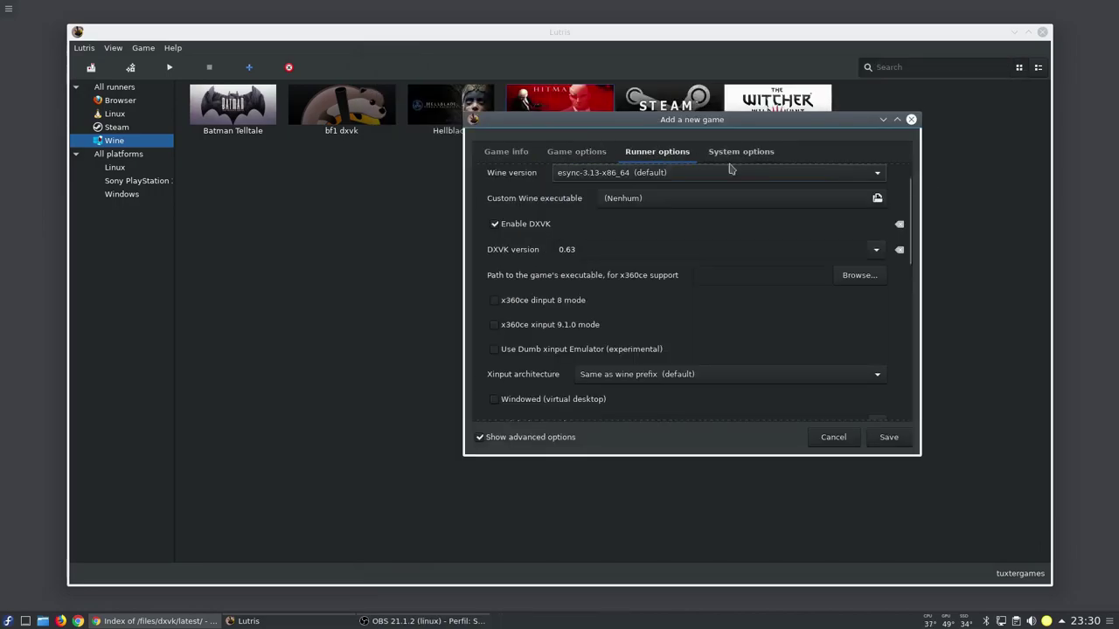
click(890, 438)
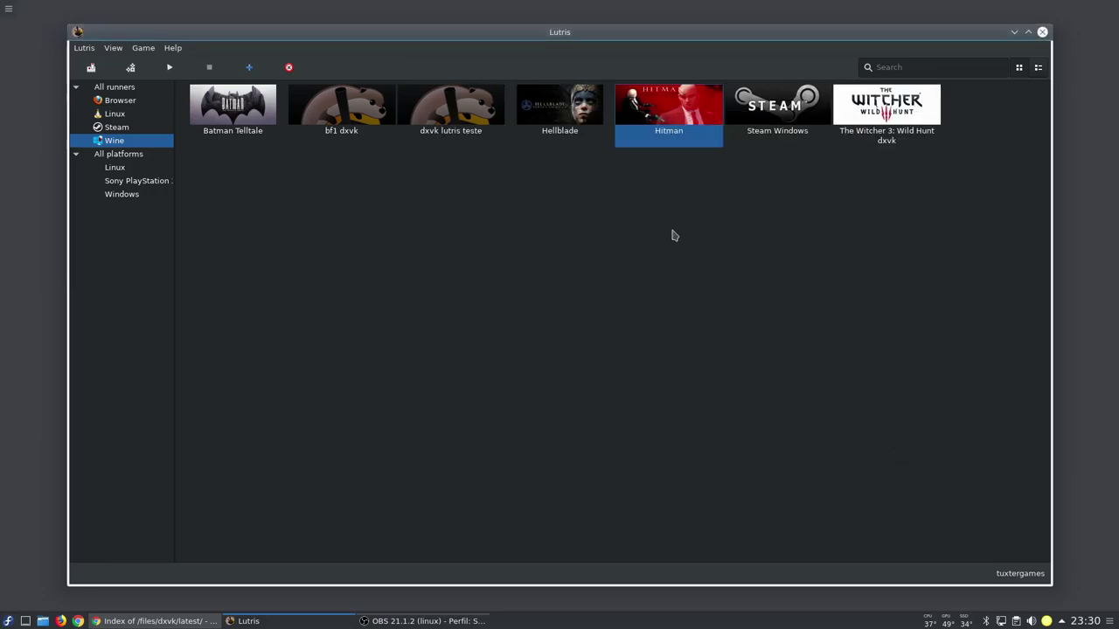
Step: Select the dxvk lutris teste entry, and inspect its prefix folder Lutris Games/lutris dxvk on the GAMES drive in Dolphin
click(435, 136)
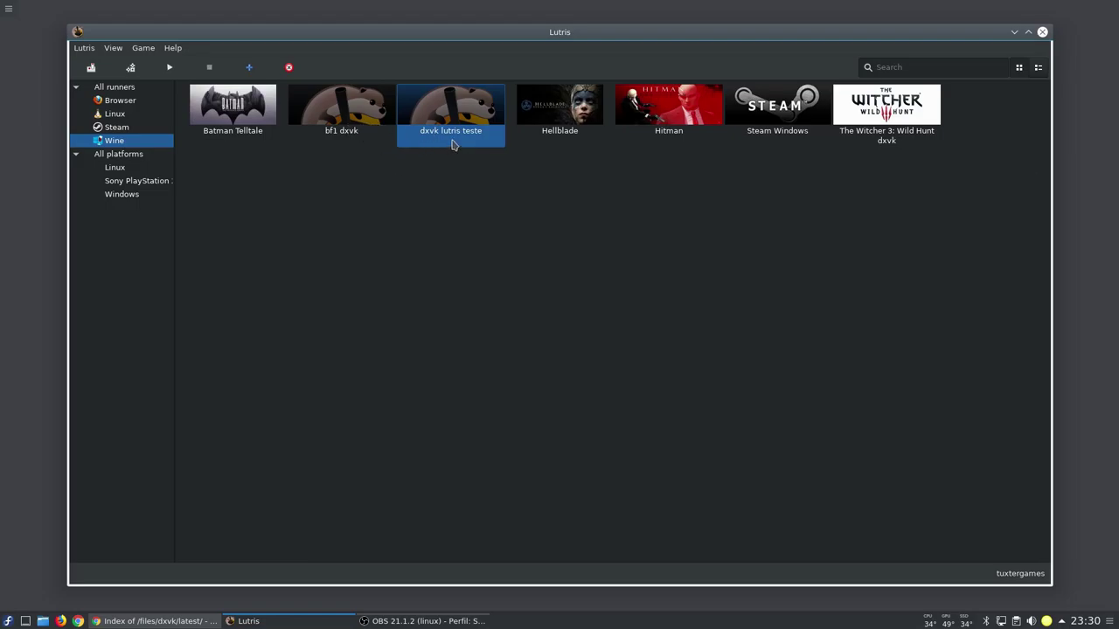
right_click(453, 144)
click(287, 335)
click(50, 621)
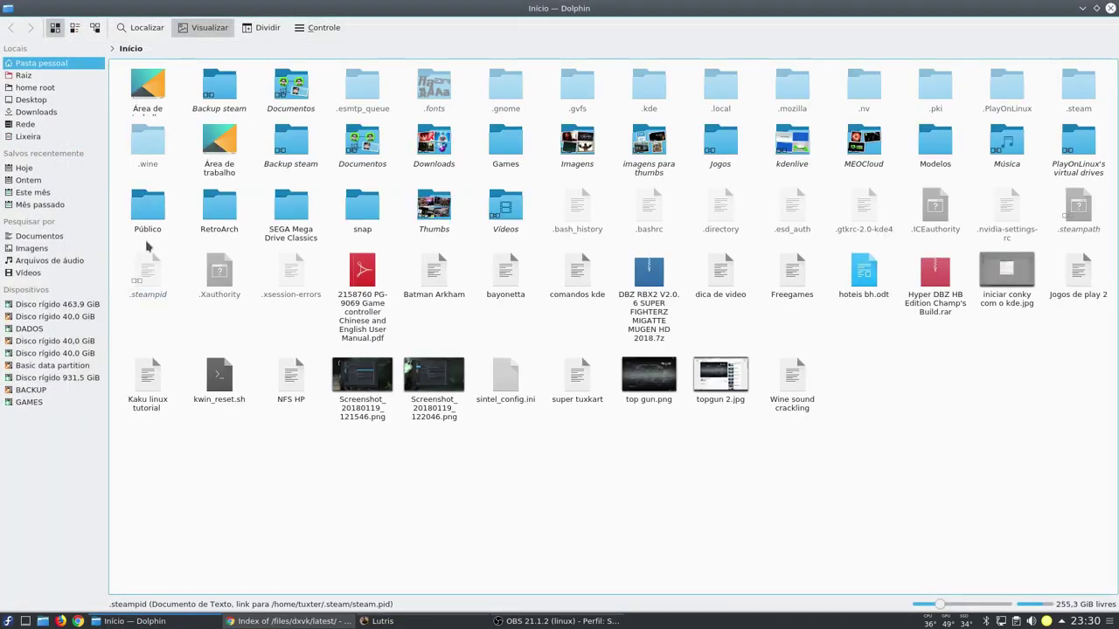
click(30, 402)
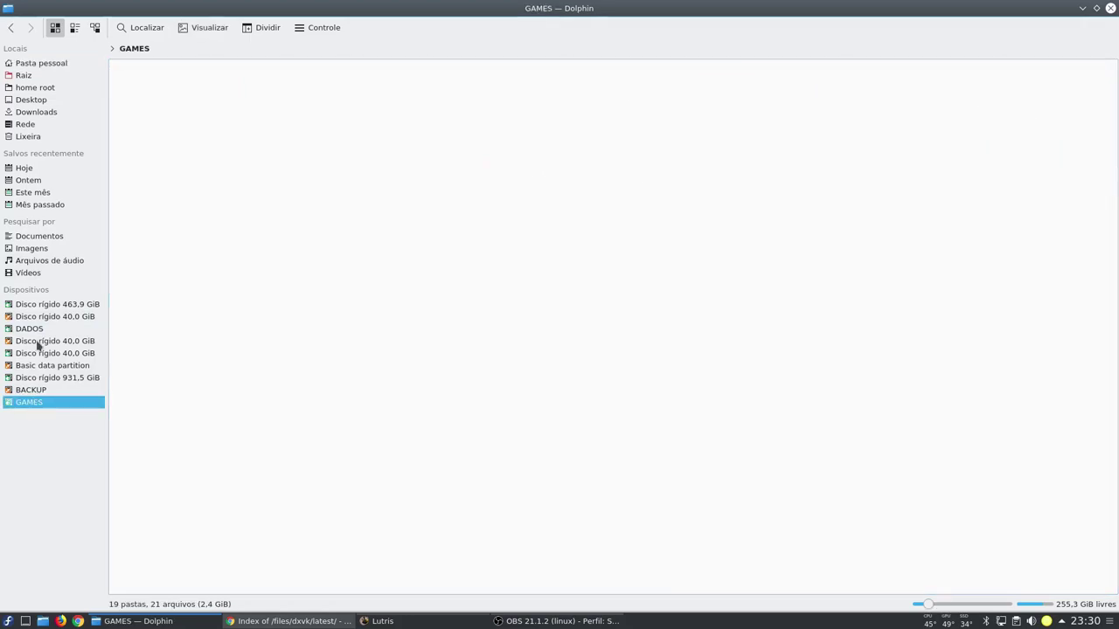
click(274, 83)
click(144, 87)
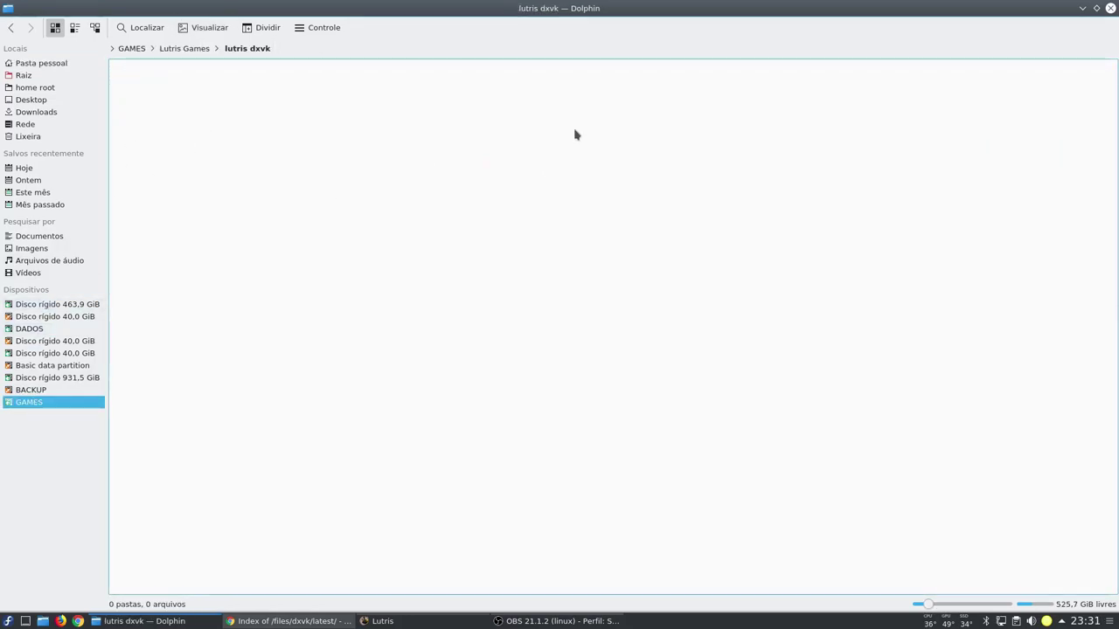
click(1082, 8)
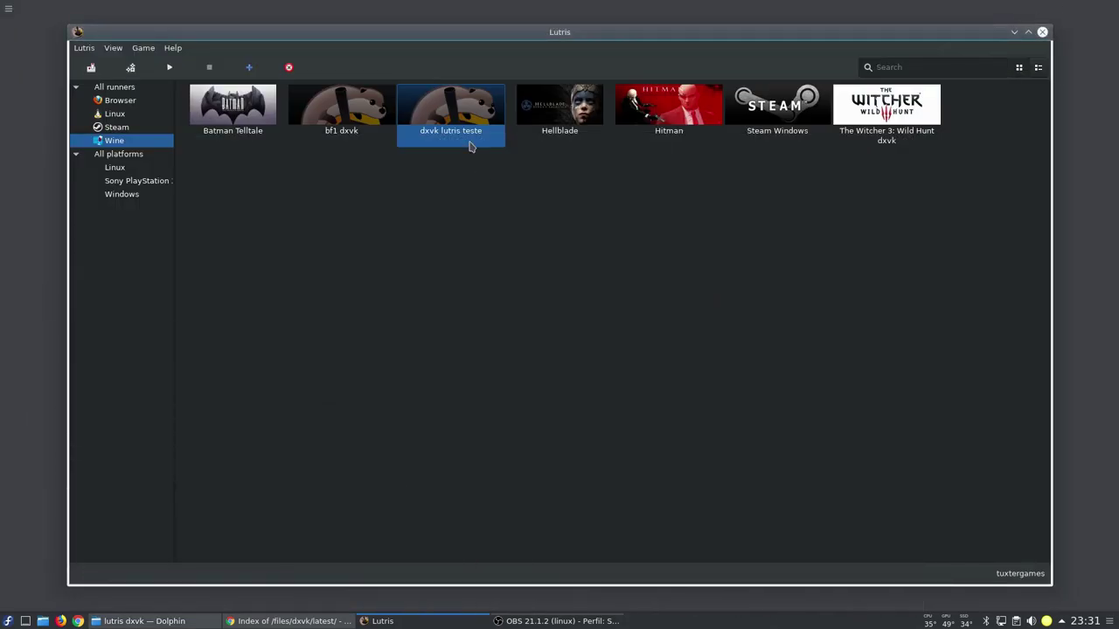
Step: Review the game options and runner options of dxvk lutris teste, and leave its configuration without saving
right_click(469, 146)
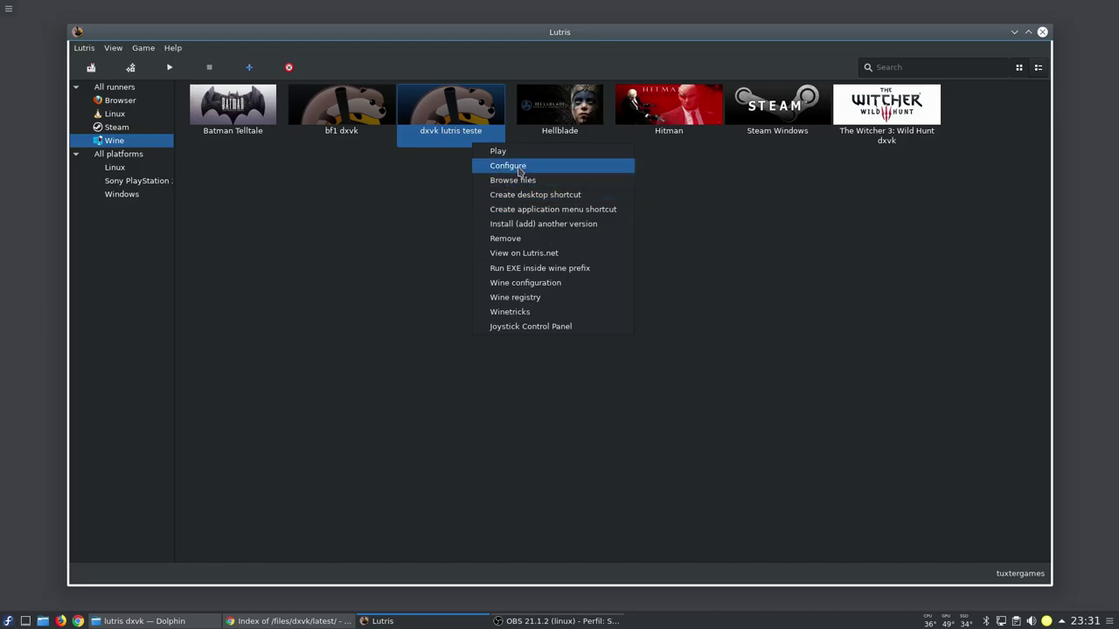
click(519, 168)
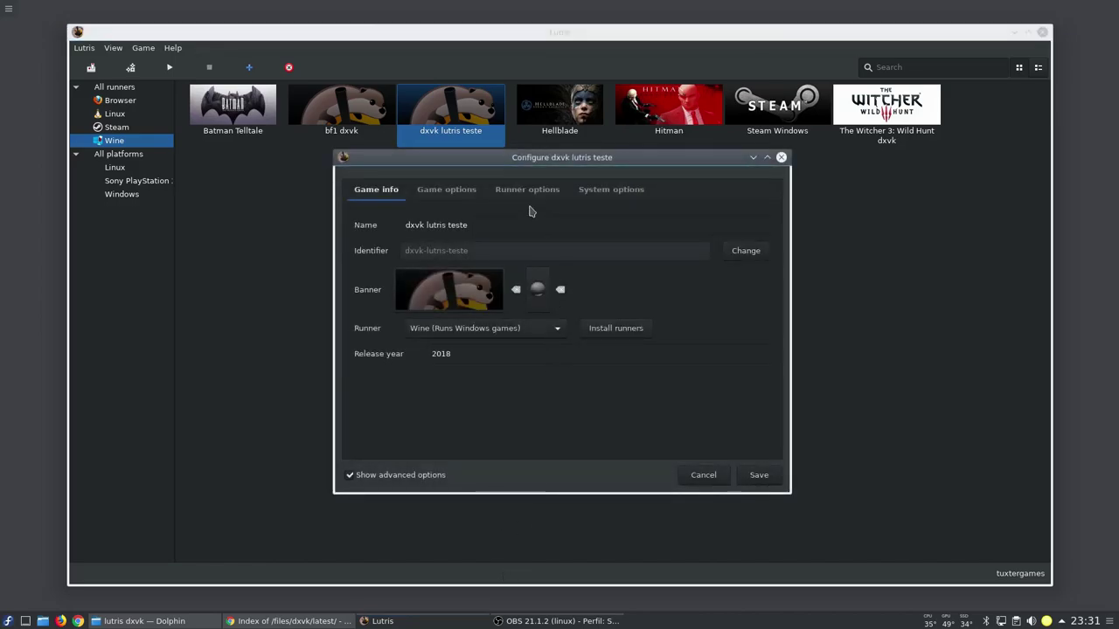
click(463, 189)
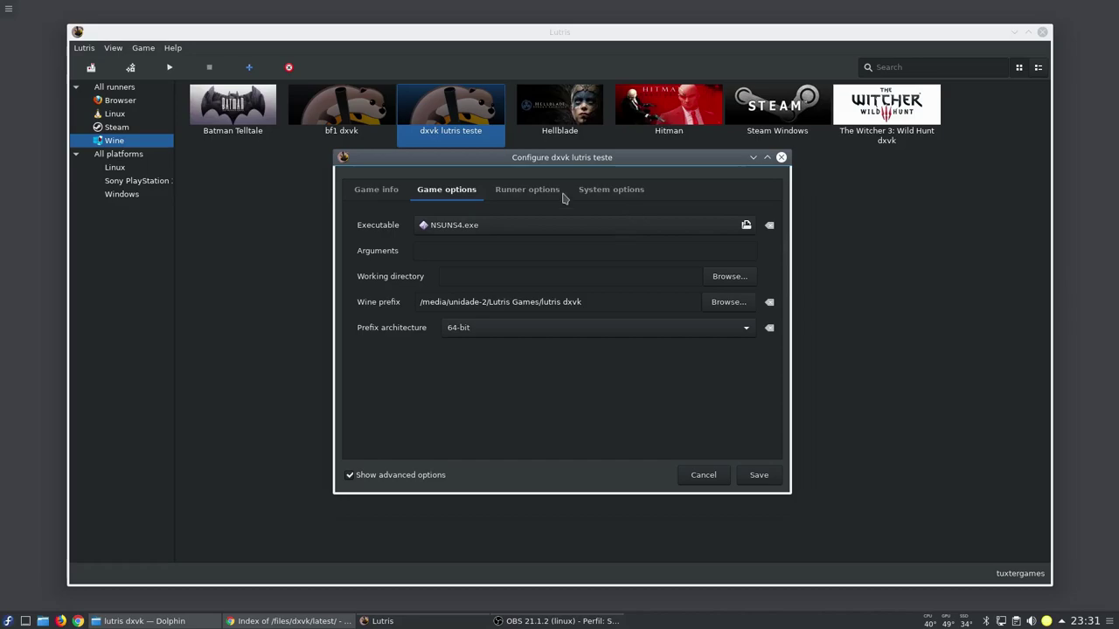
click(524, 193)
drag(777, 245, 774, 419)
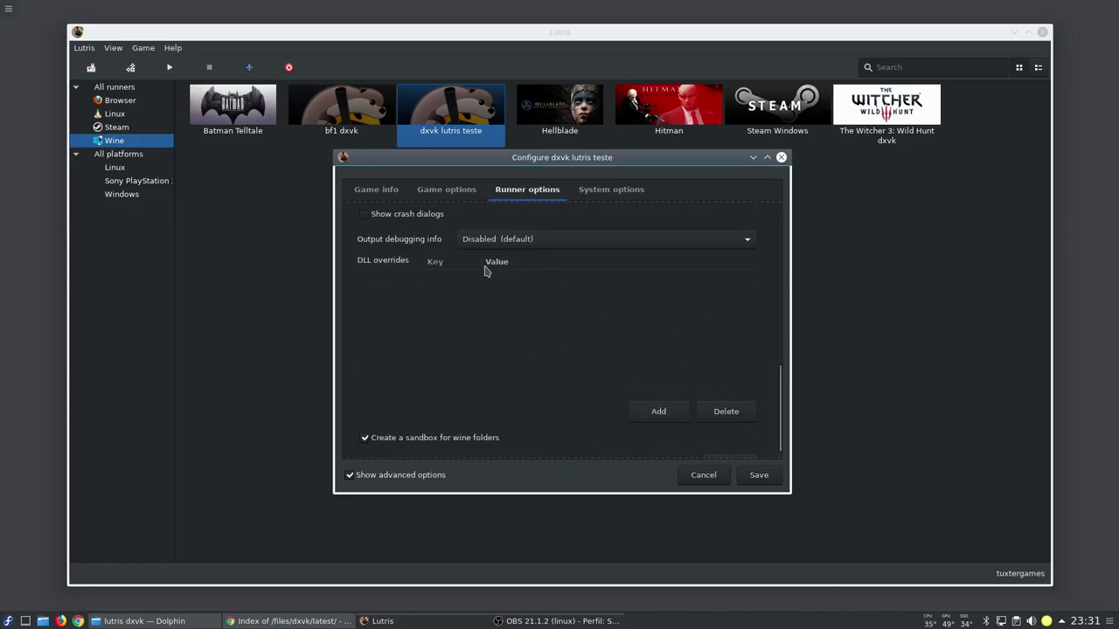
click(712, 476)
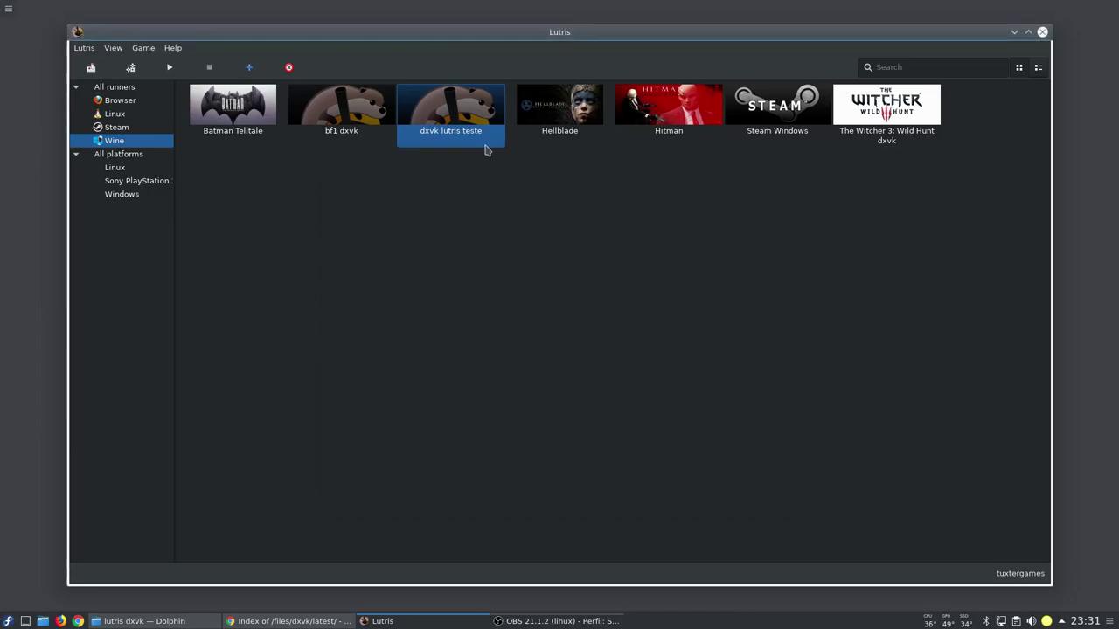
Step: Start Wine configuration for dxvk lutris teste to create its prefix, and decline the Wine Mono installation
right_click(487, 142)
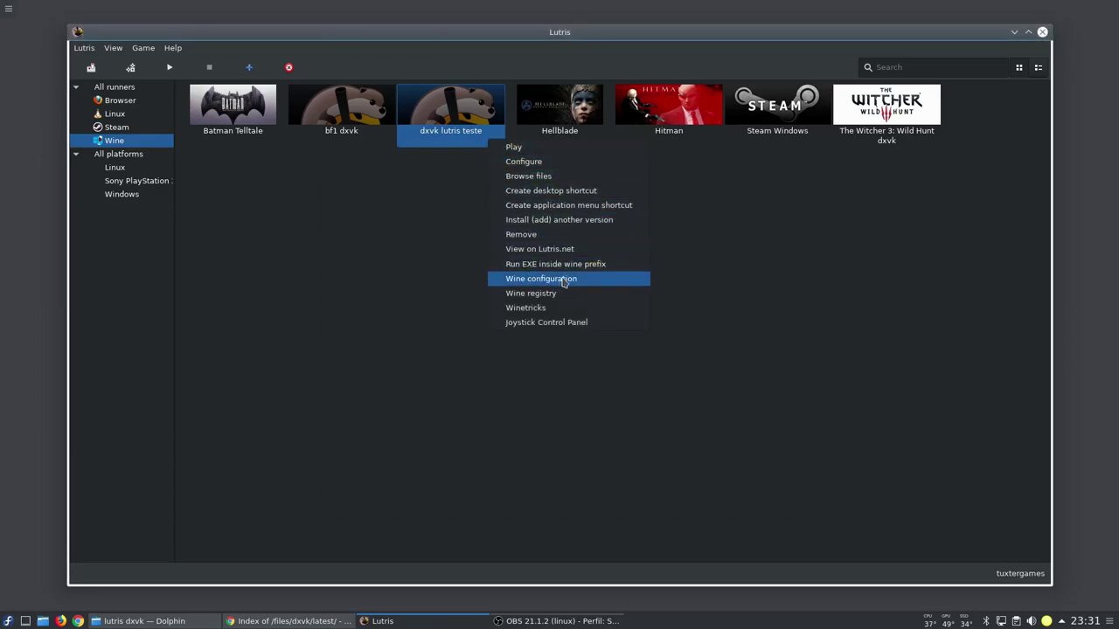
click(462, 172)
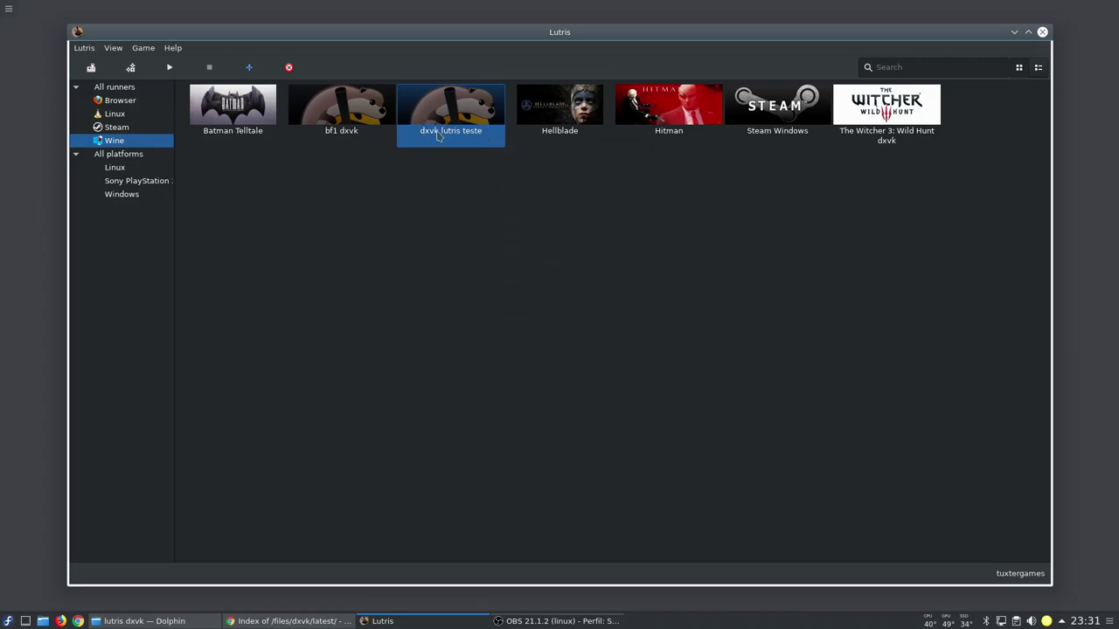
right_click(450, 131)
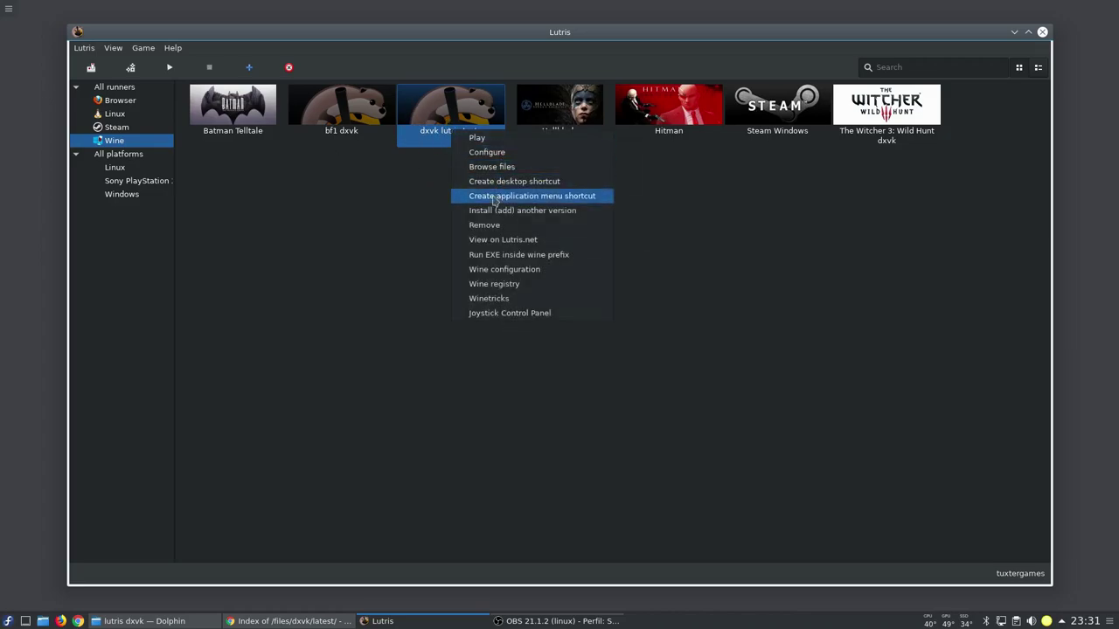
click(506, 271)
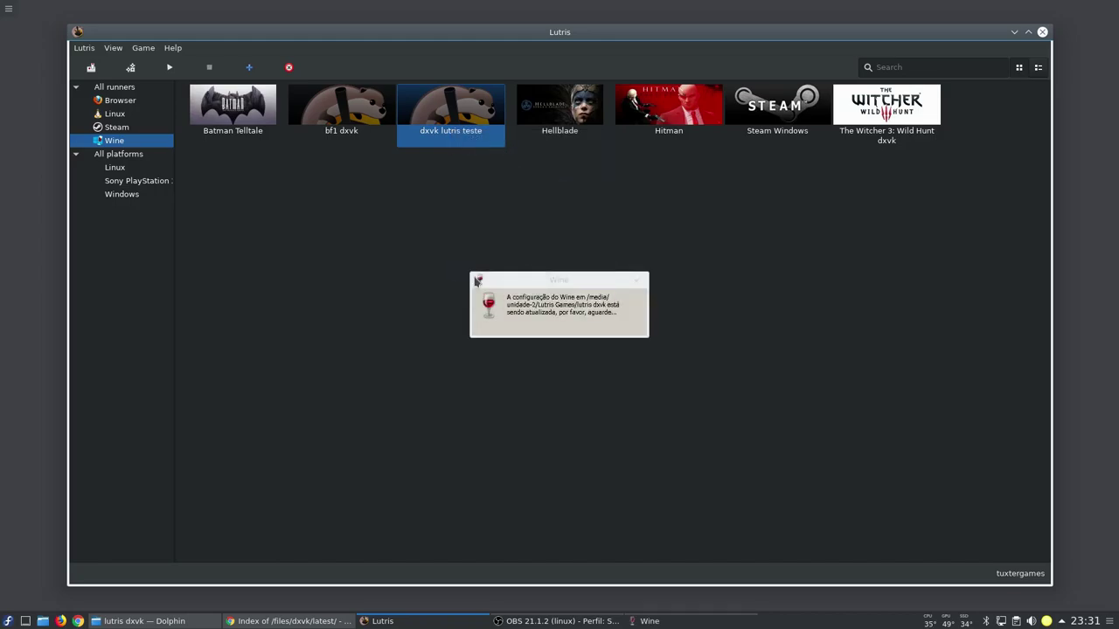
click(144, 620)
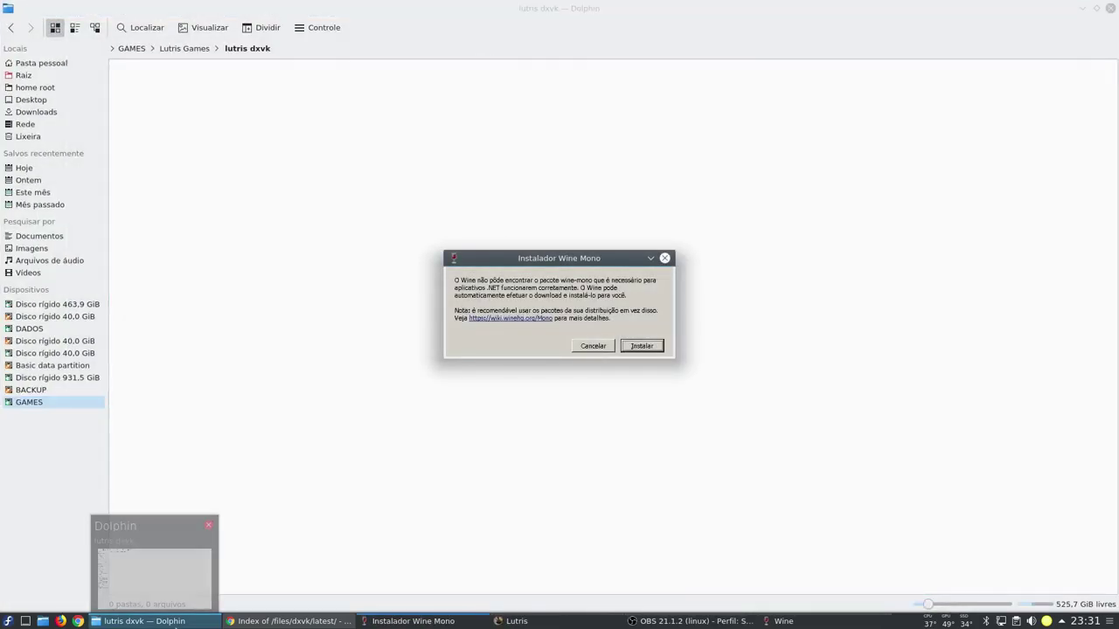
click(596, 346)
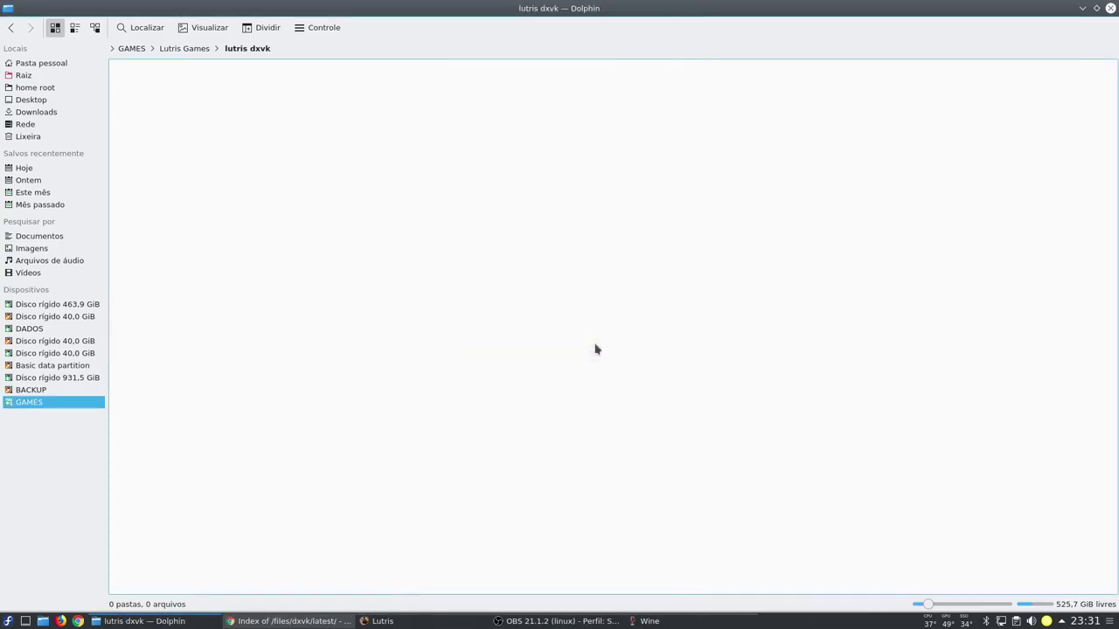
click(1083, 10)
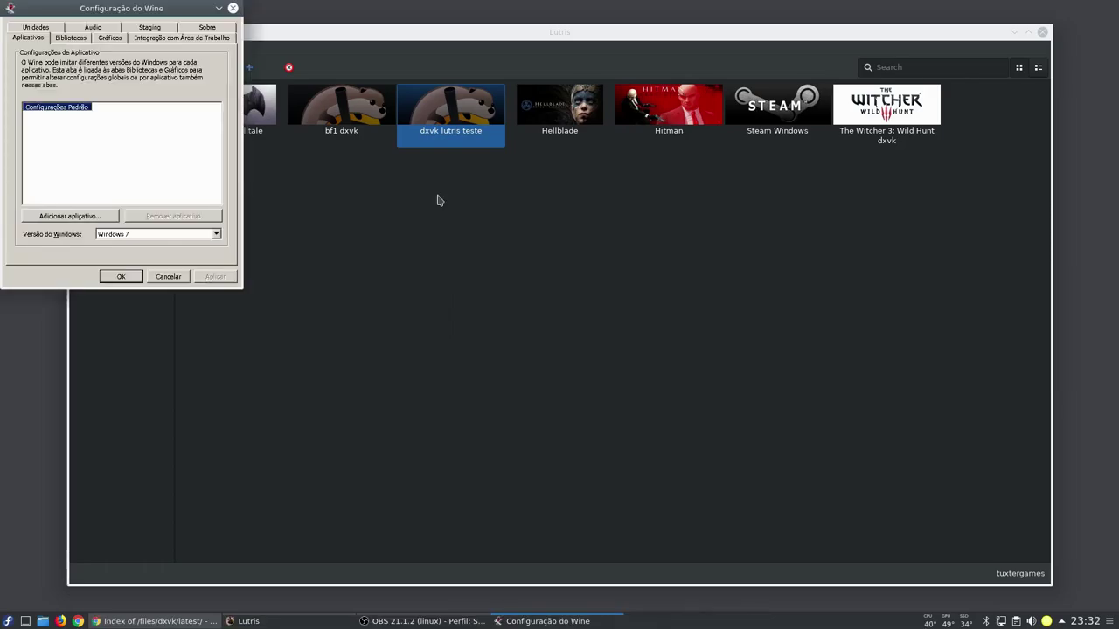
Step: Look over the Windows version, library override, graphics and staging settings in the Wine configuration
click(151, 234)
click(151, 235)
click(87, 40)
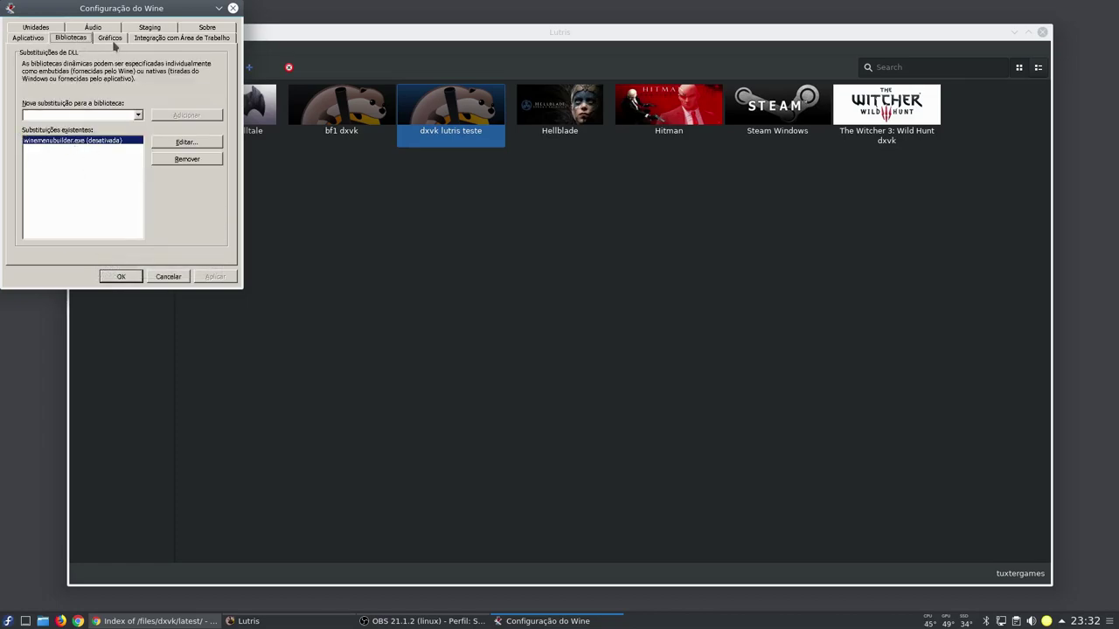
click(112, 40)
click(149, 29)
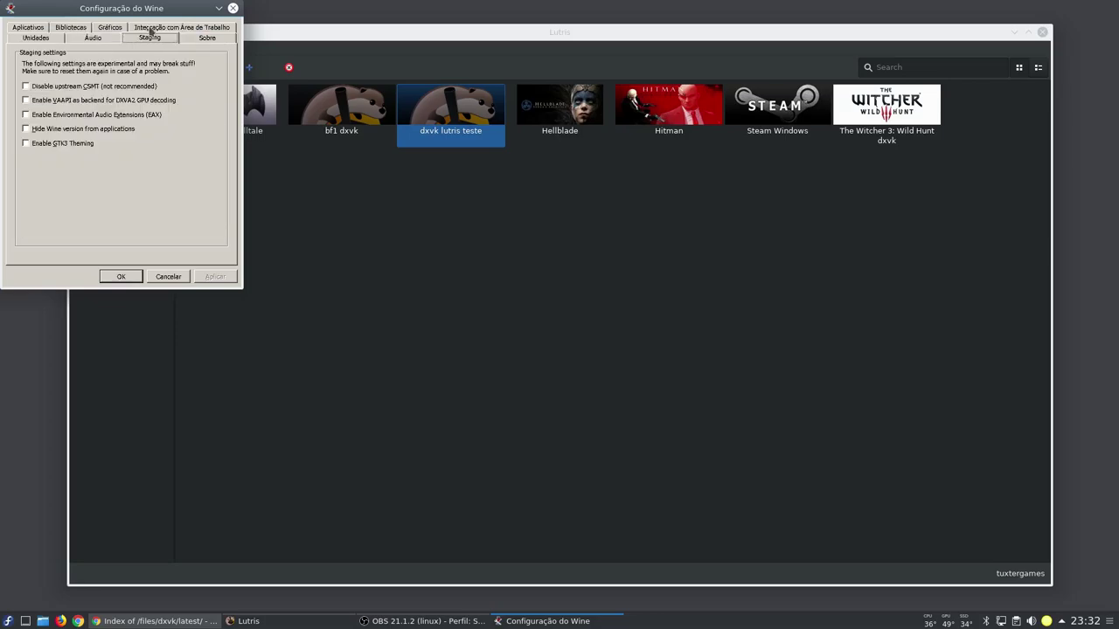
Step: Add library overrides for d3d11 and dxgi in the Wine configuration
click(91, 39)
click(137, 39)
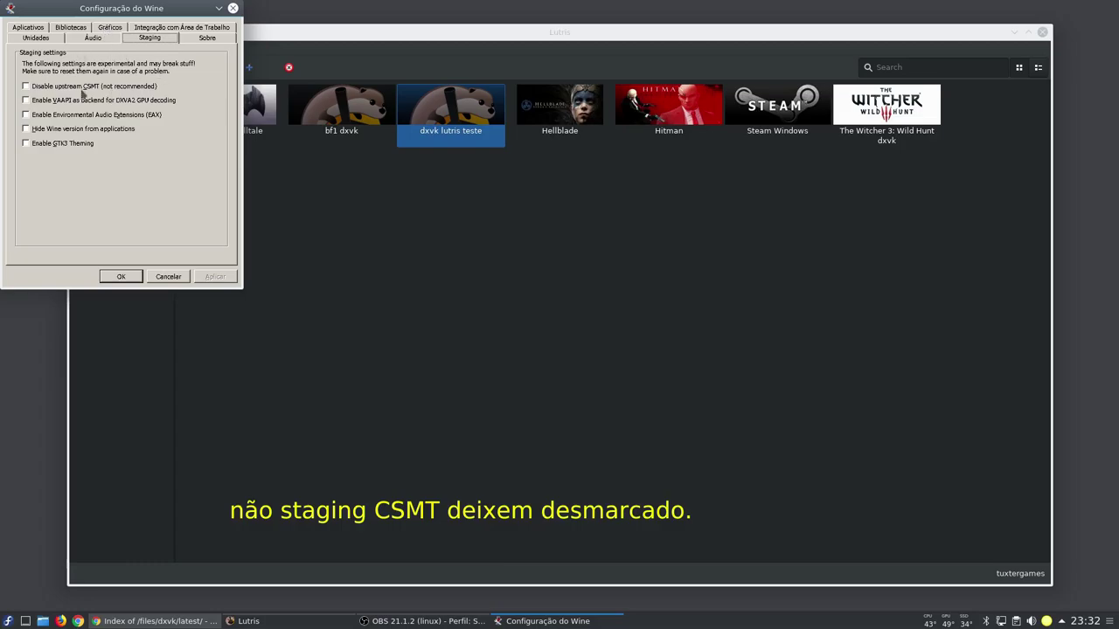
click(107, 28)
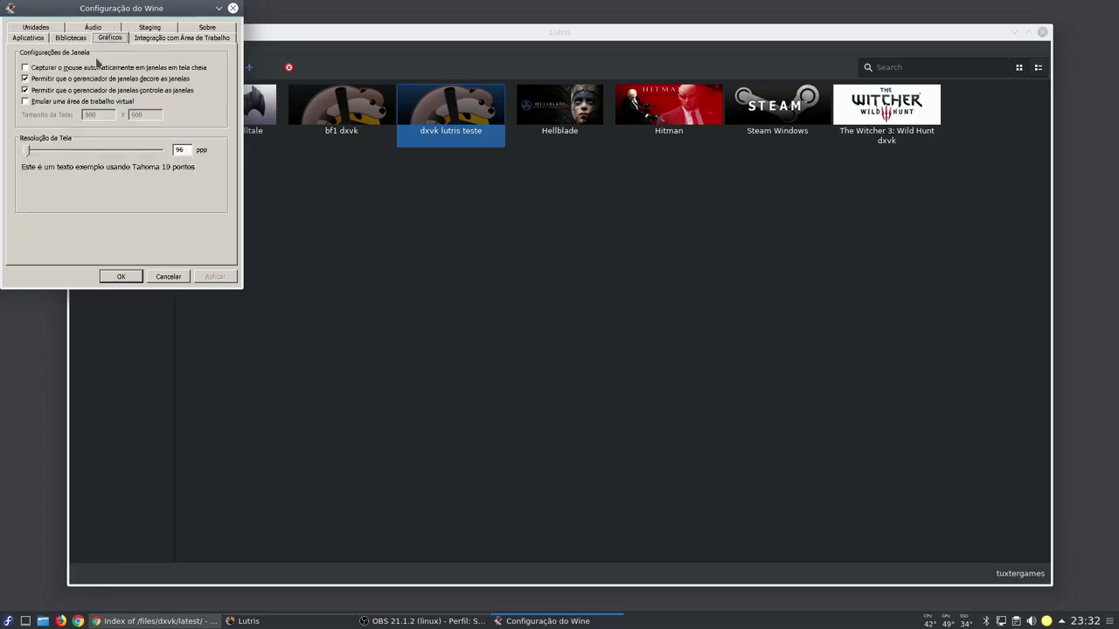
click(58, 38)
click(89, 115)
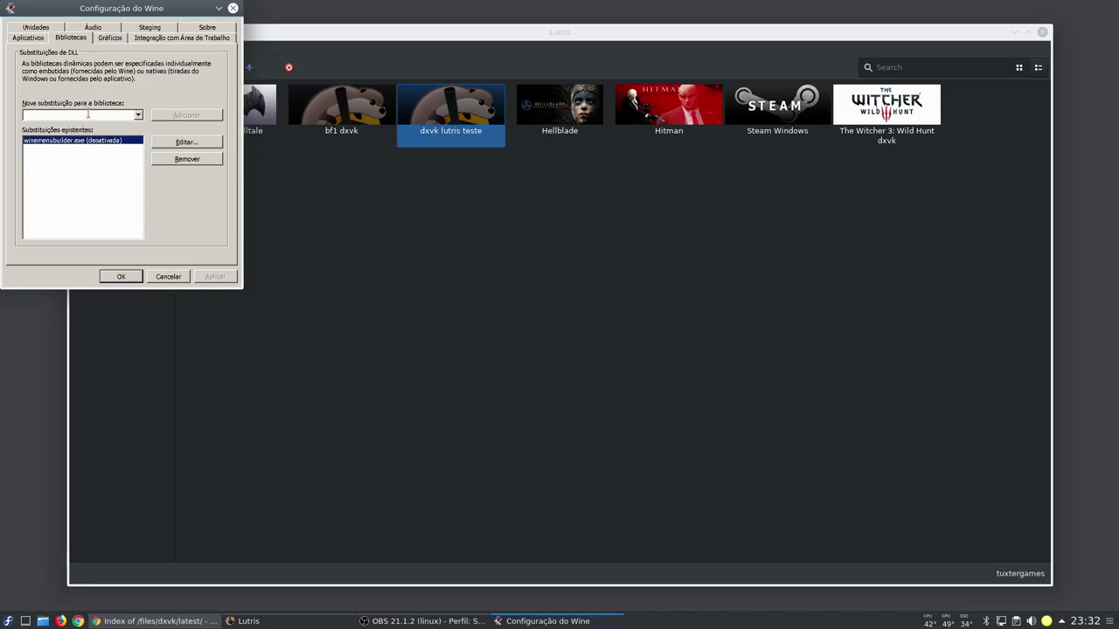
text(d3d11)
click(165, 116)
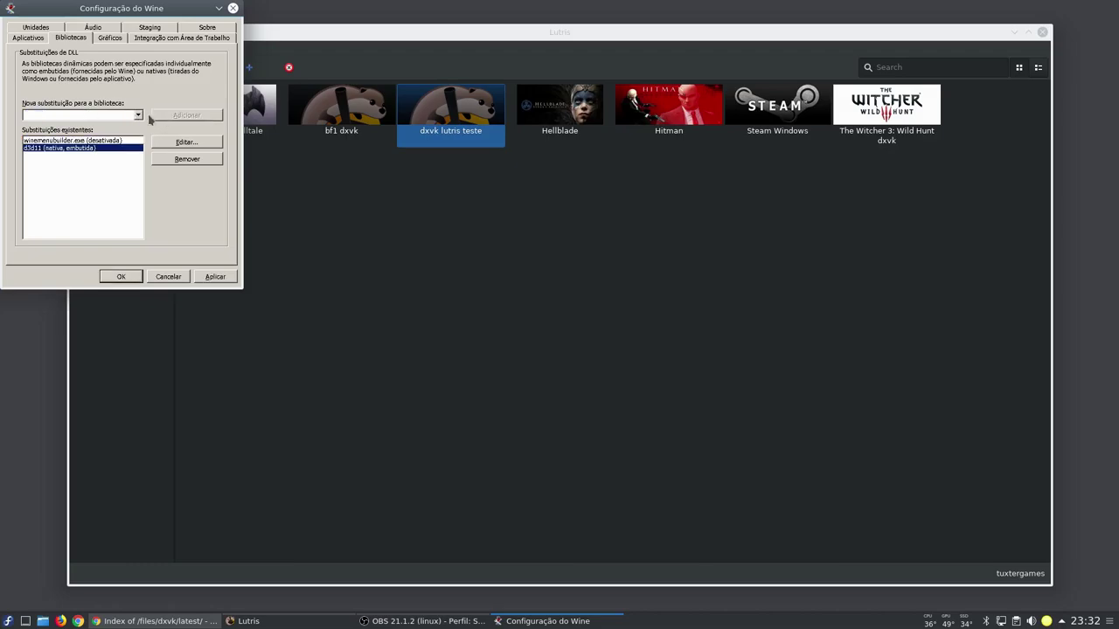
double_click(73, 116)
click(188, 117)
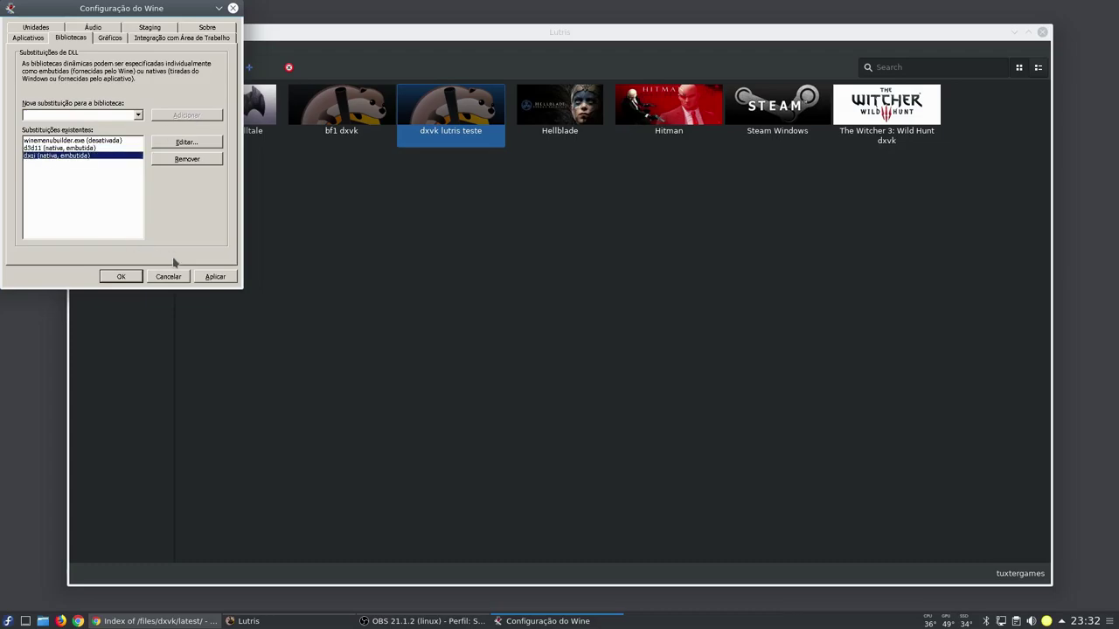
Step: Set the d3d11 and dxgi overrides to load as native (Windows), and apply and close the Wine configuration
click(55, 149)
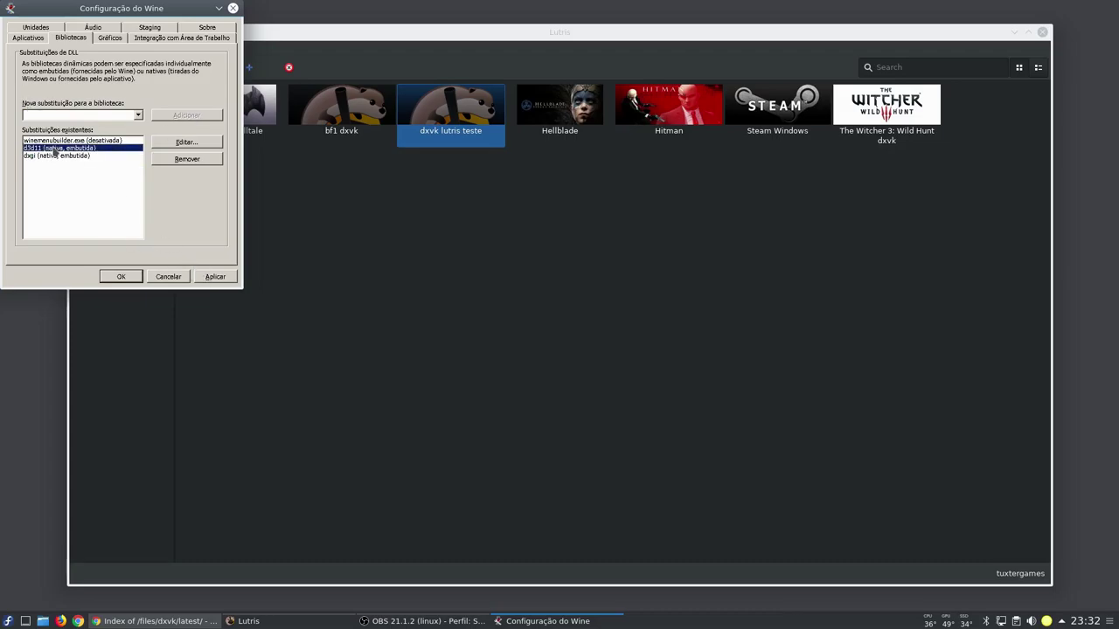
double_click(55, 152)
click(118, 161)
click(110, 206)
click(81, 157)
double_click(80, 157)
click(110, 161)
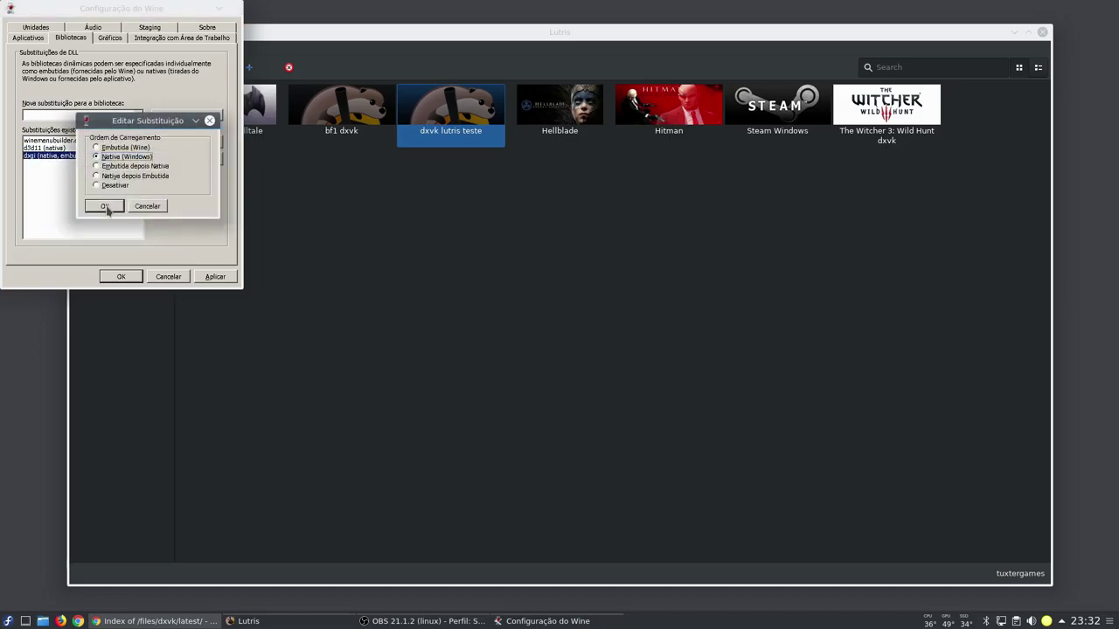
click(108, 208)
click(210, 277)
click(125, 277)
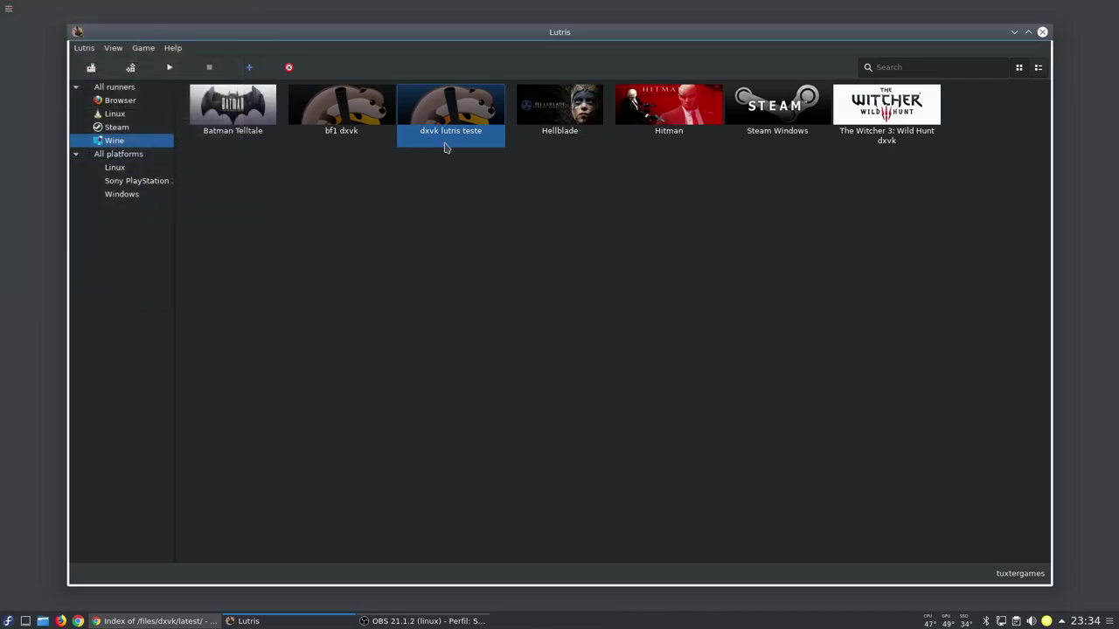
Step: Check the DXVK_HUD environment variable in the dxvk lutris teste configuration, save it, and launch the game
right_click(447, 145)
click(463, 175)
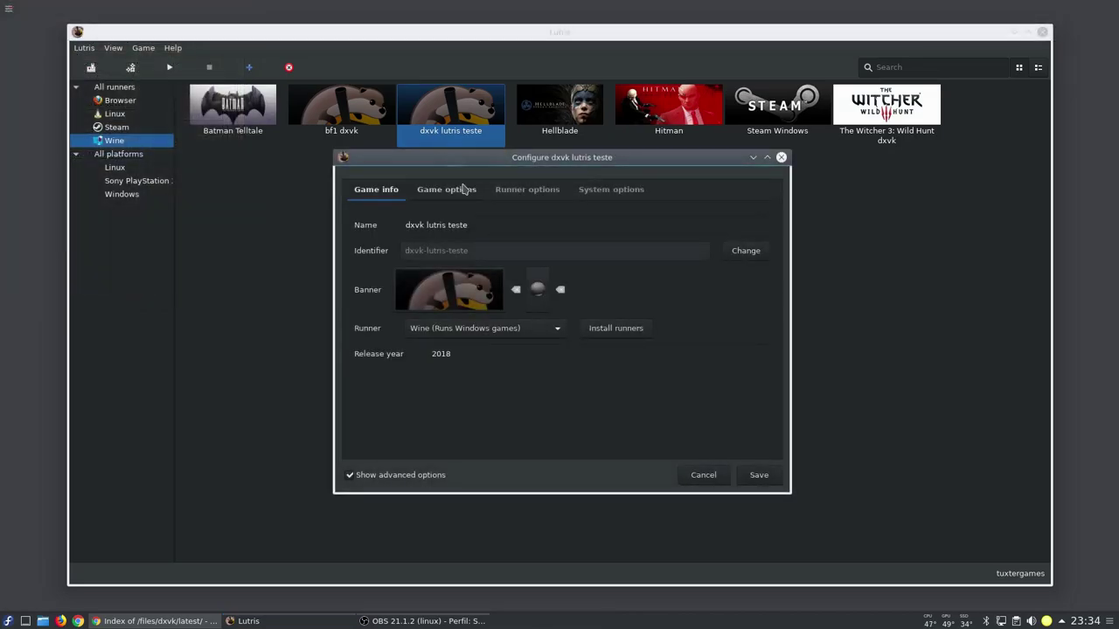
click(456, 189)
click(515, 188)
click(611, 189)
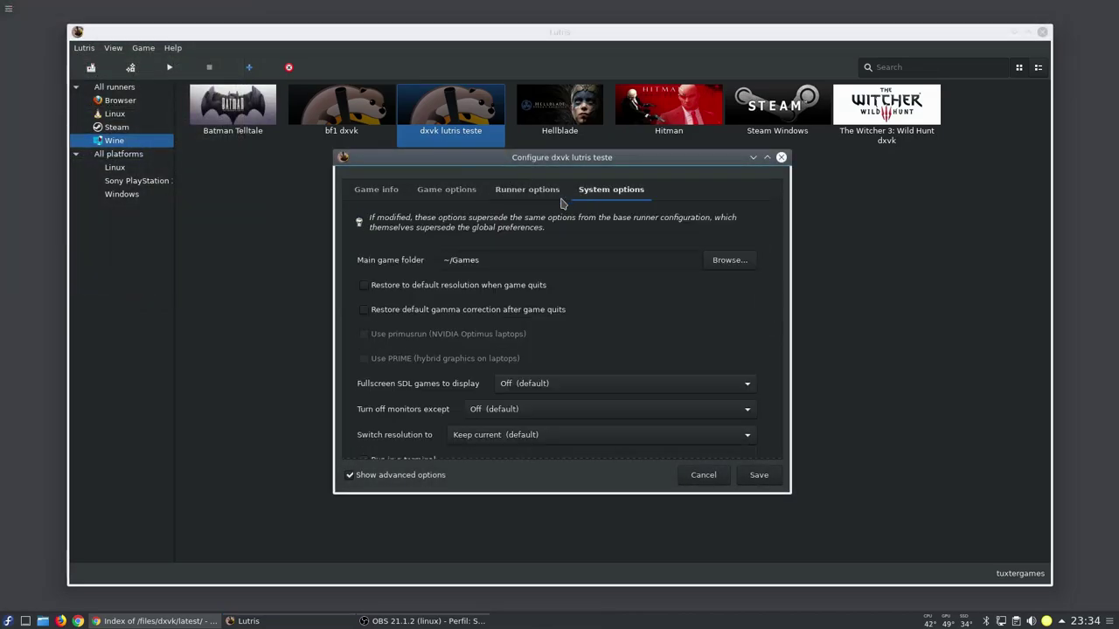
drag(778, 253, 782, 326)
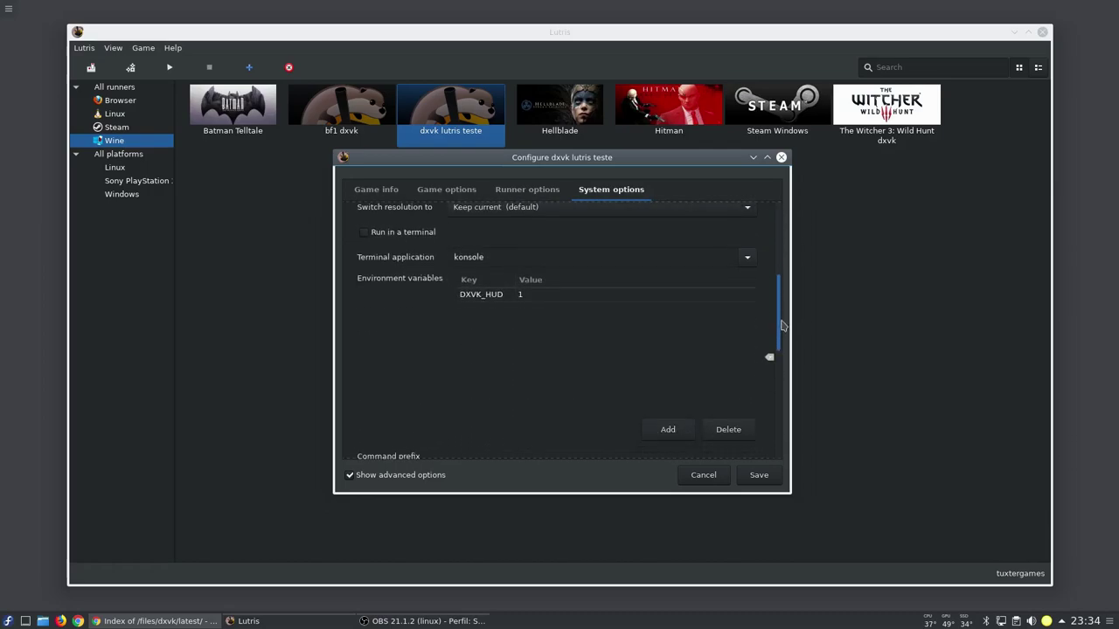
click(759, 474)
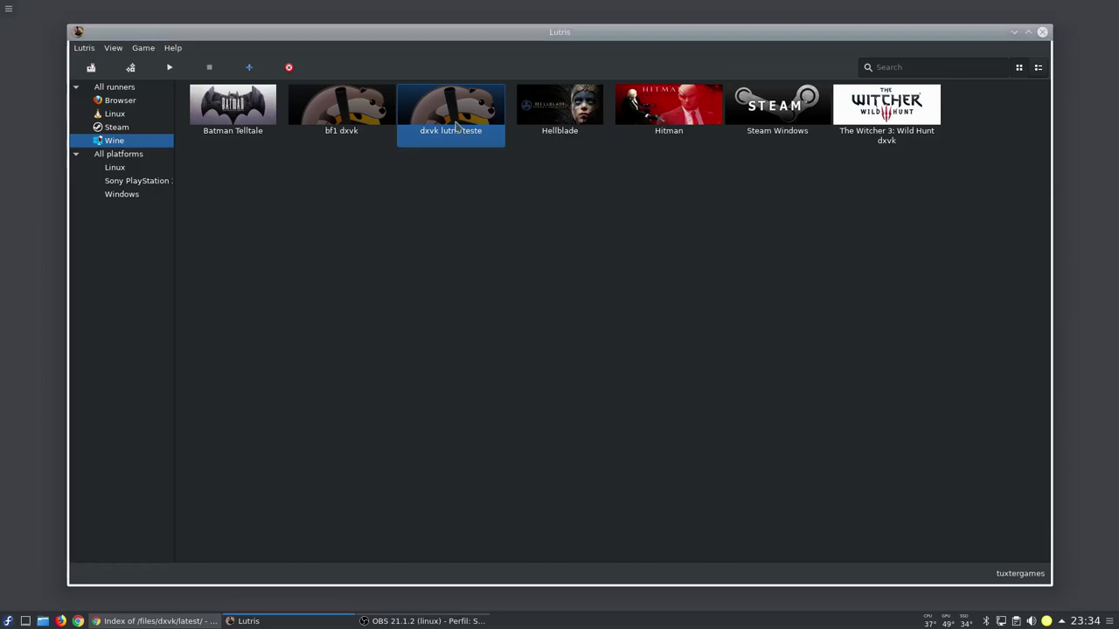
right_click(470, 133)
click(472, 142)
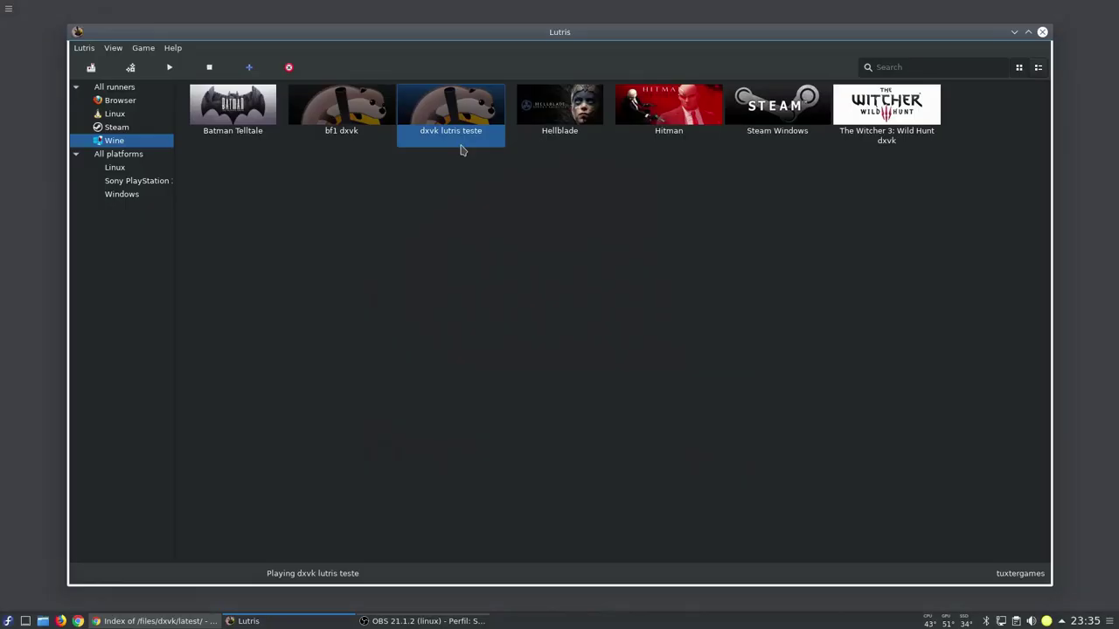
Step: Switch to Chrome and open the How to: Esync page of the Lutris wiki
click(168, 620)
click(176, 25)
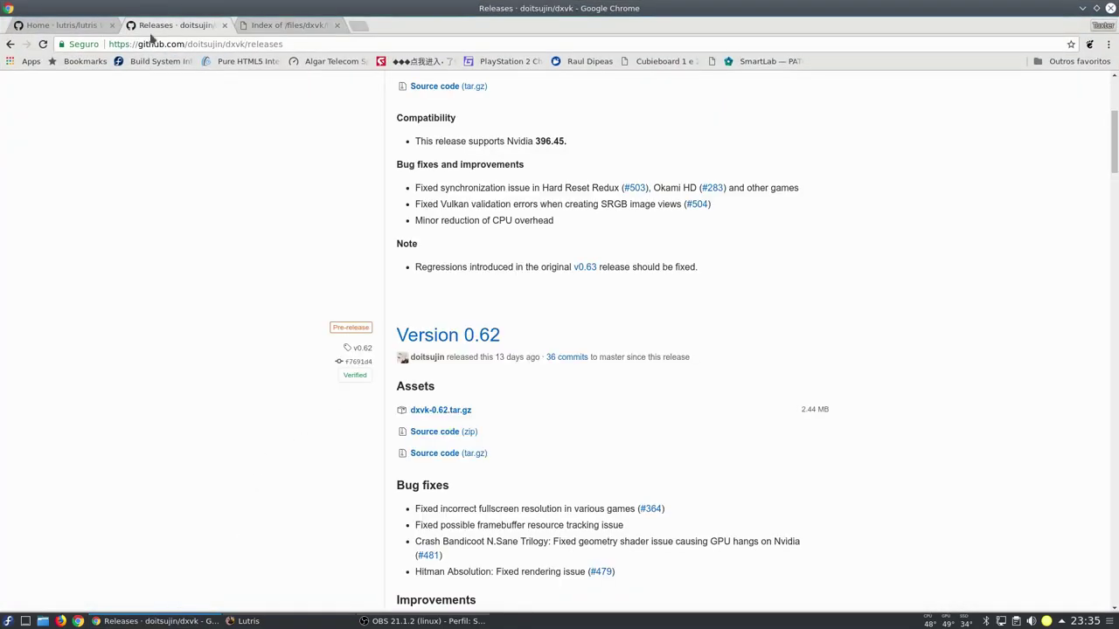
scroll(167, 108, up, 3)
click(85, 19)
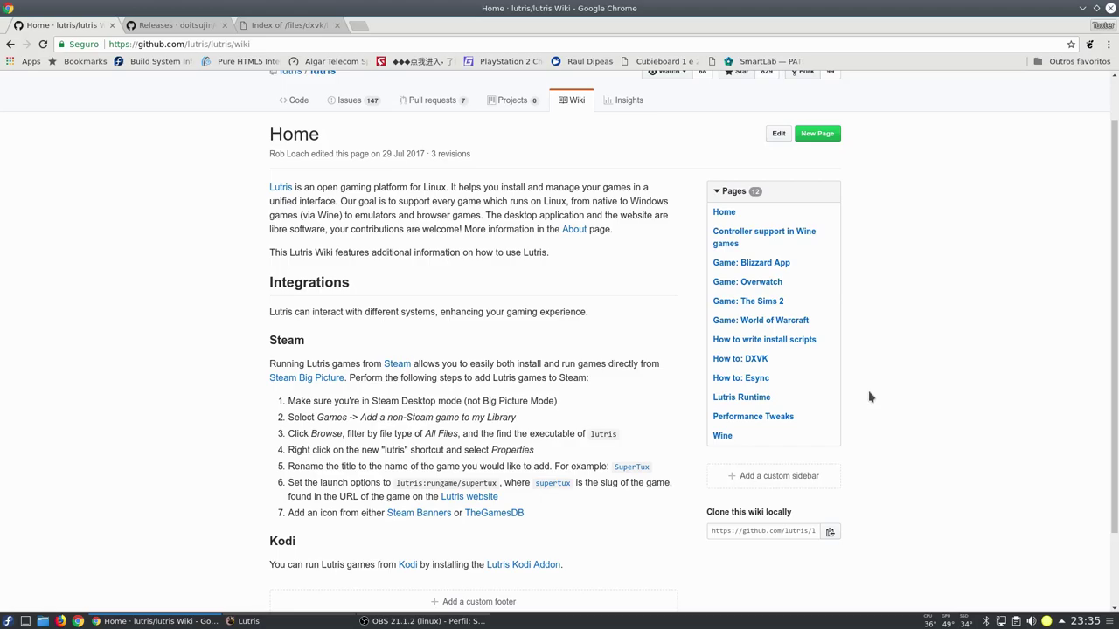
click(752, 384)
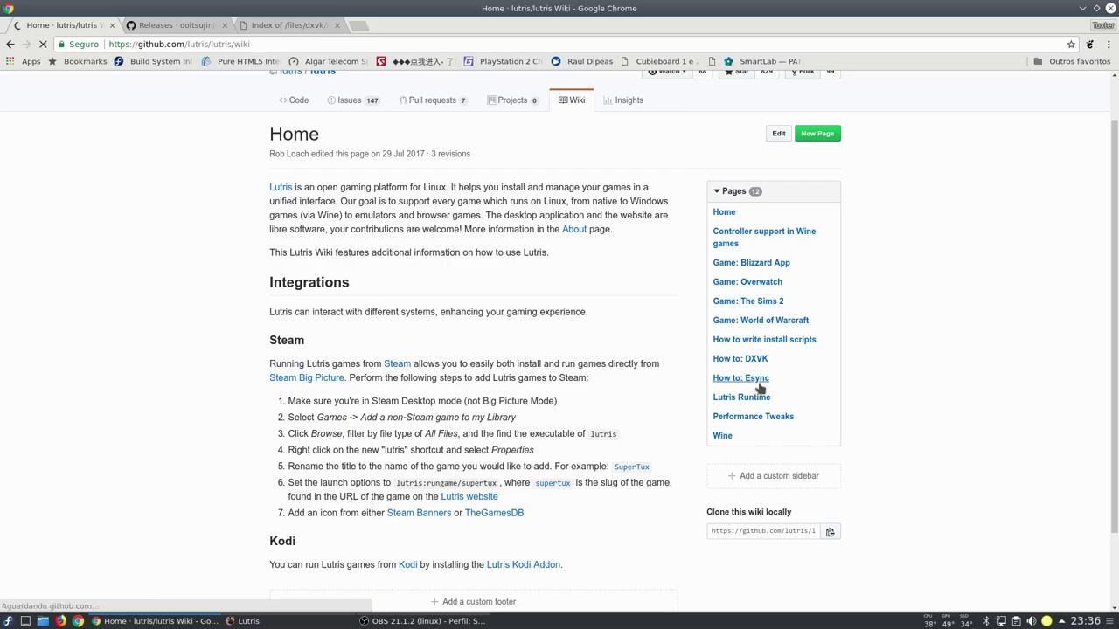
Step: Read the Esync guide's sections on the limits.conf entries, esync Wine versions, environment variables and missing Esync installers
scroll(433, 297, down, 4)
scroll(444, 324, up, 3)
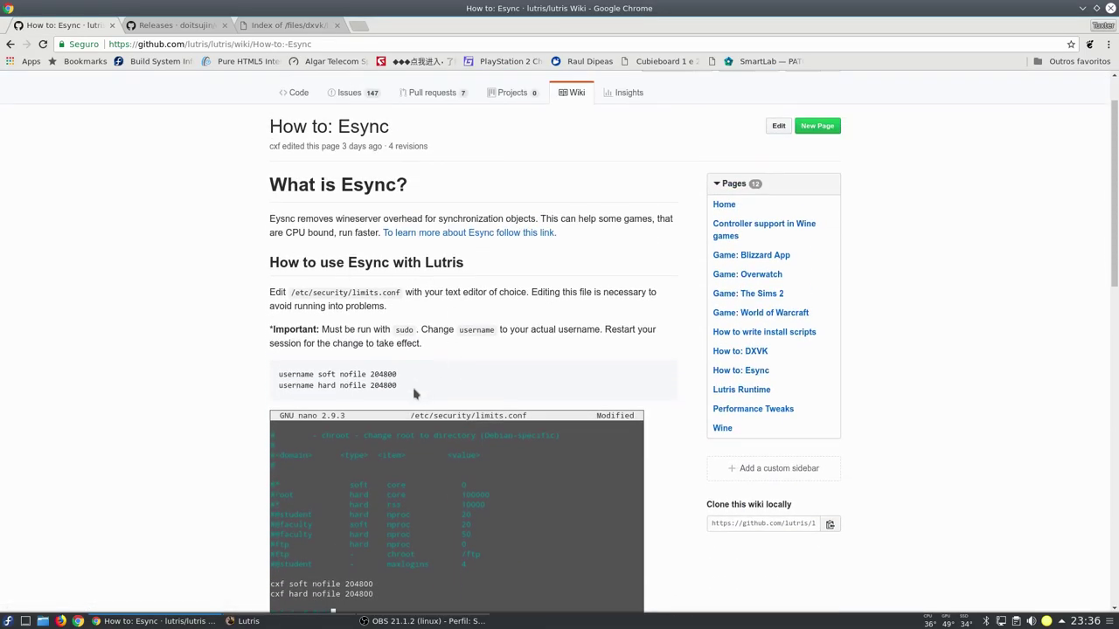
drag(417, 392, 263, 324)
click(289, 325)
scroll(428, 362, down, 3)
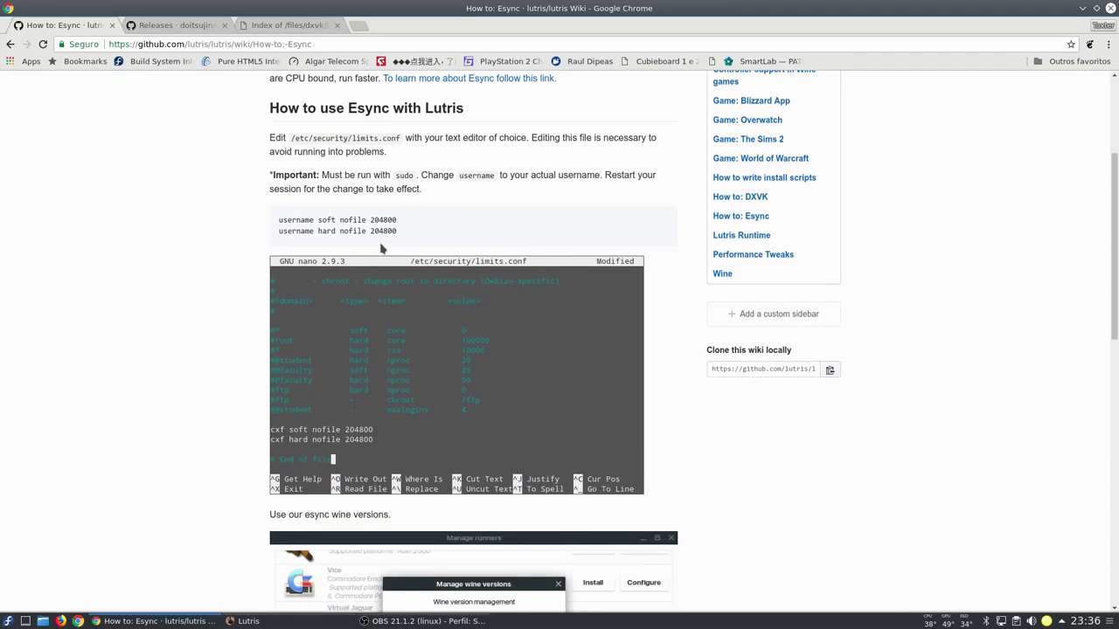
scroll(524, 314, down, 3)
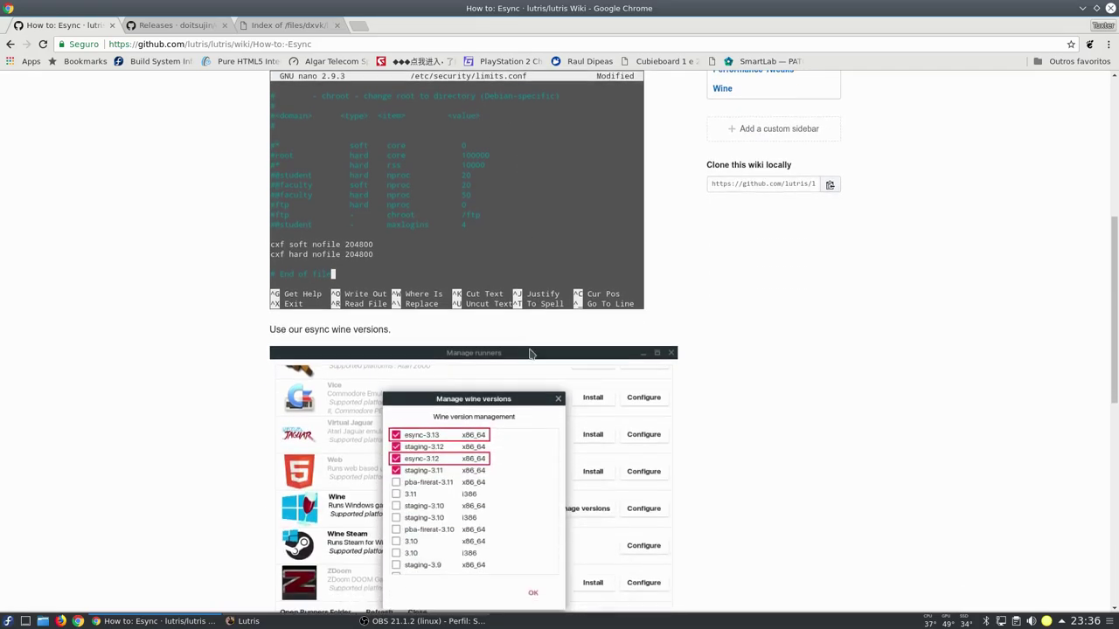
scroll(566, 380, down, 8)
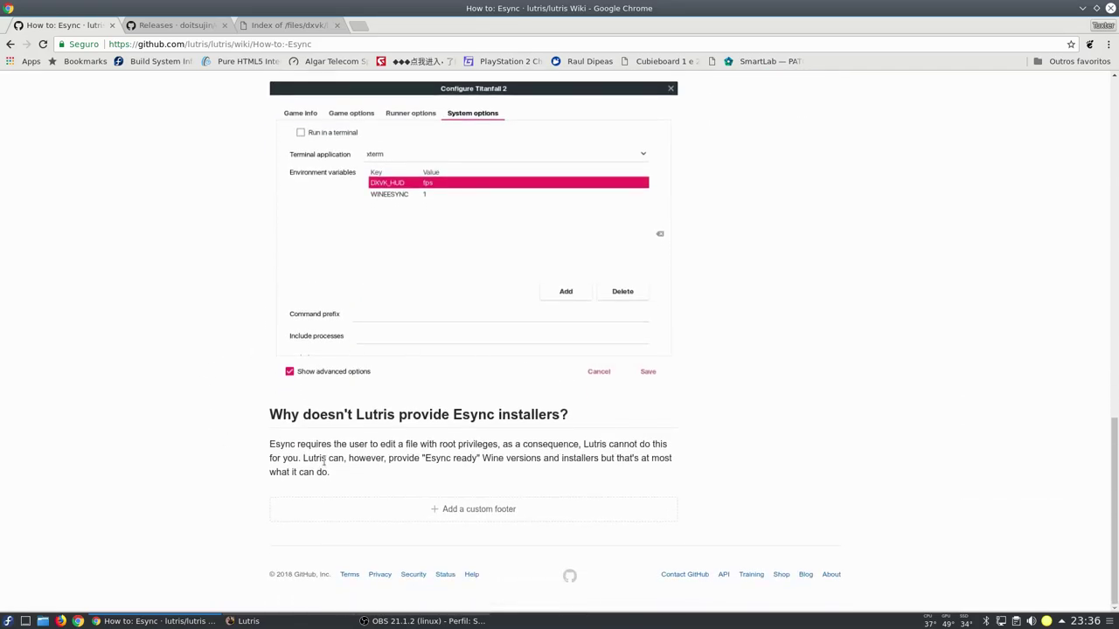
drag(587, 415, 270, 414)
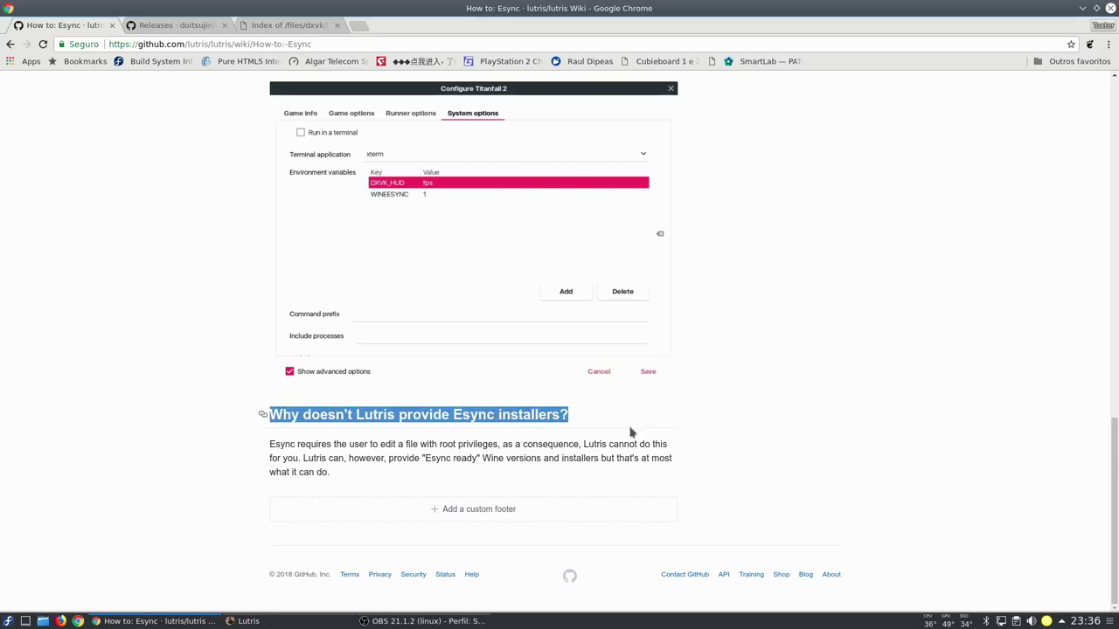
click(527, 437)
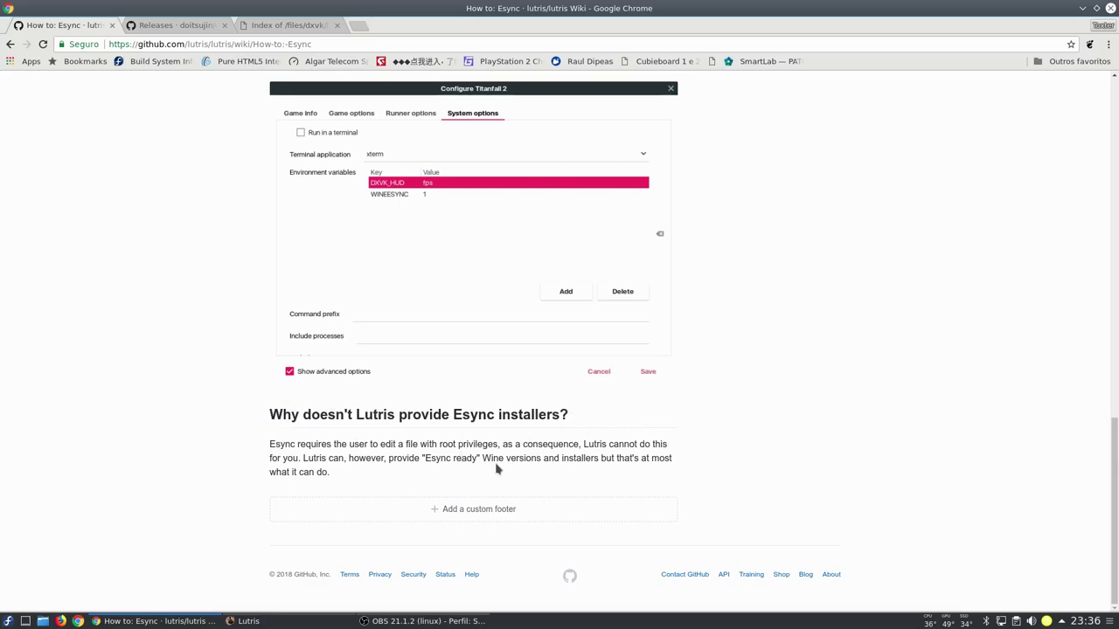
scroll(490, 459, up, 5)
scroll(522, 445, up, 4)
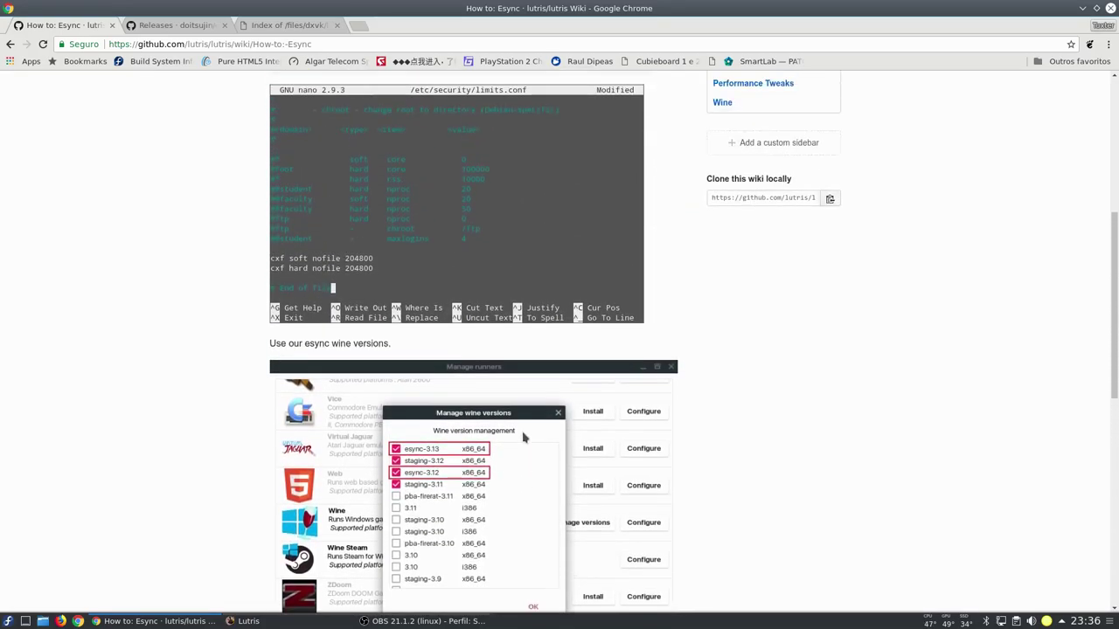
scroll(450, 223, up, 1)
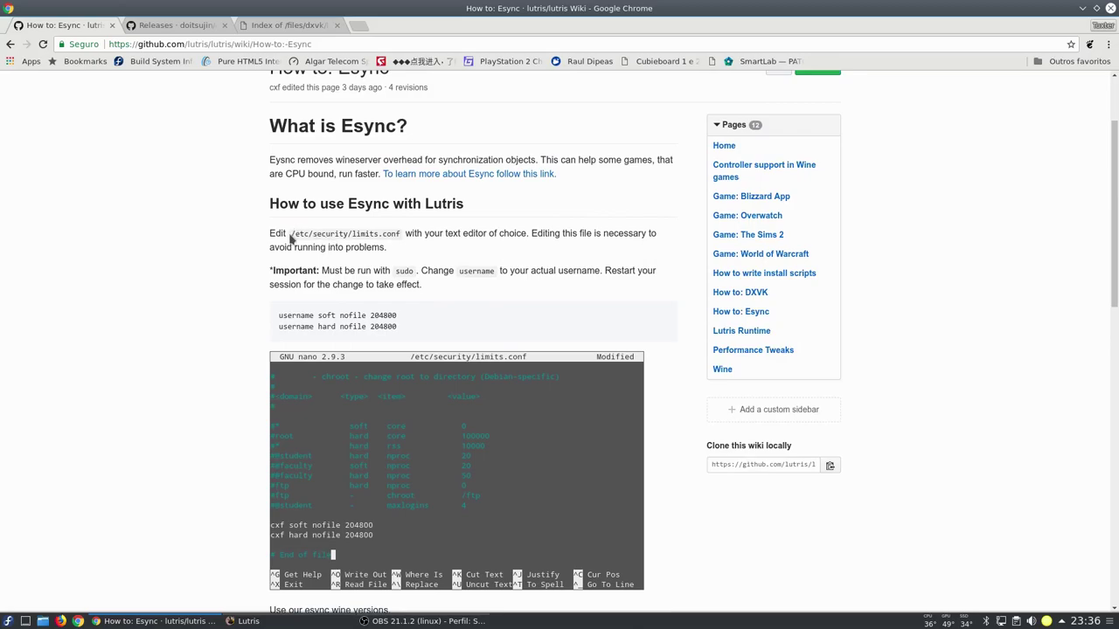
Step: Copy the path /etc/security/limits.conf from the guide, and open that file with nano in a new Konsole window
drag(293, 234, 401, 236)
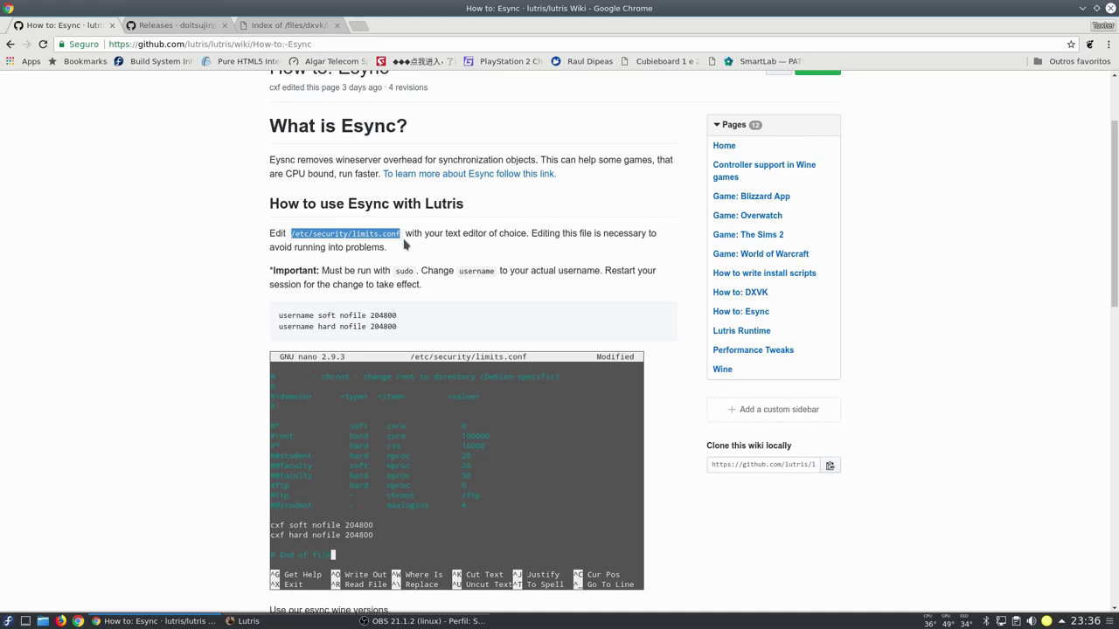
right_click(397, 234)
click(415, 242)
scroll(476, 336, down, 1)
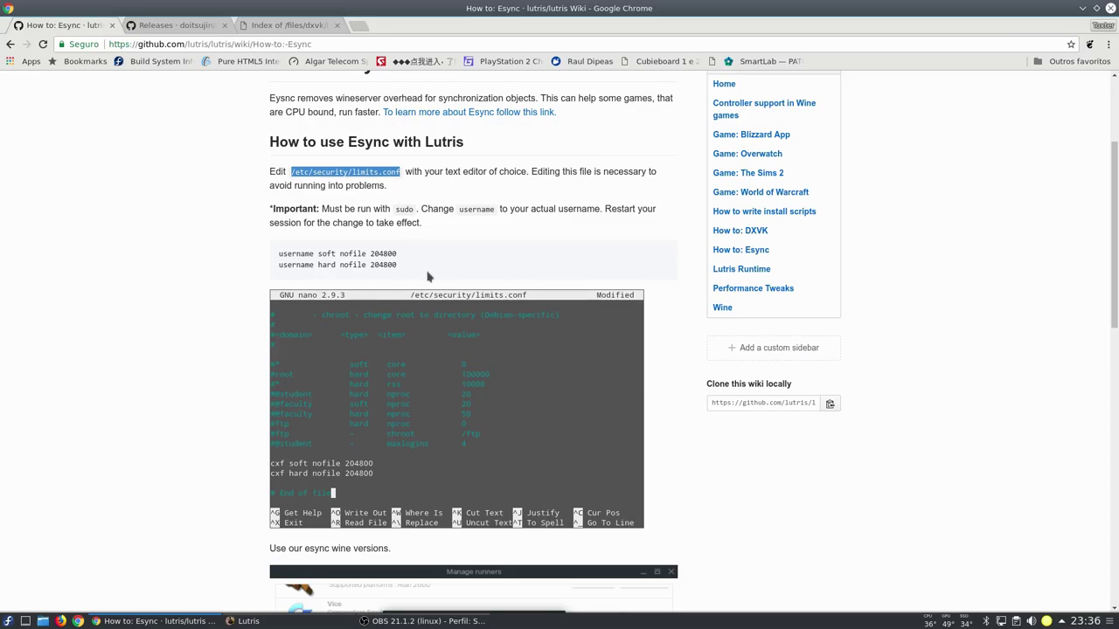
key(ctrl+alt+t)
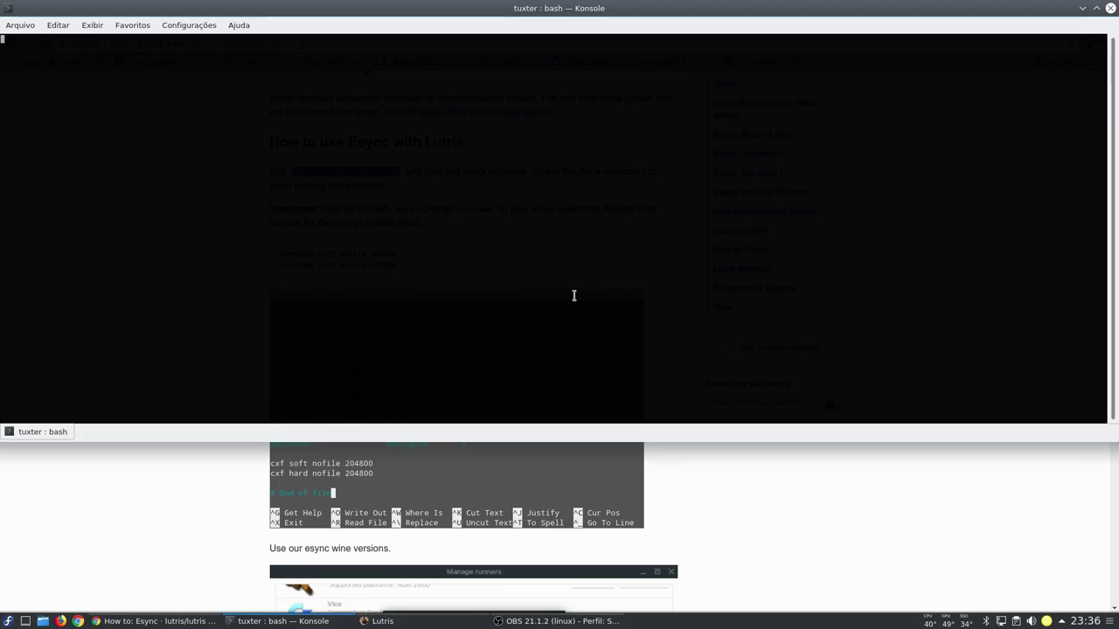
text(nano)
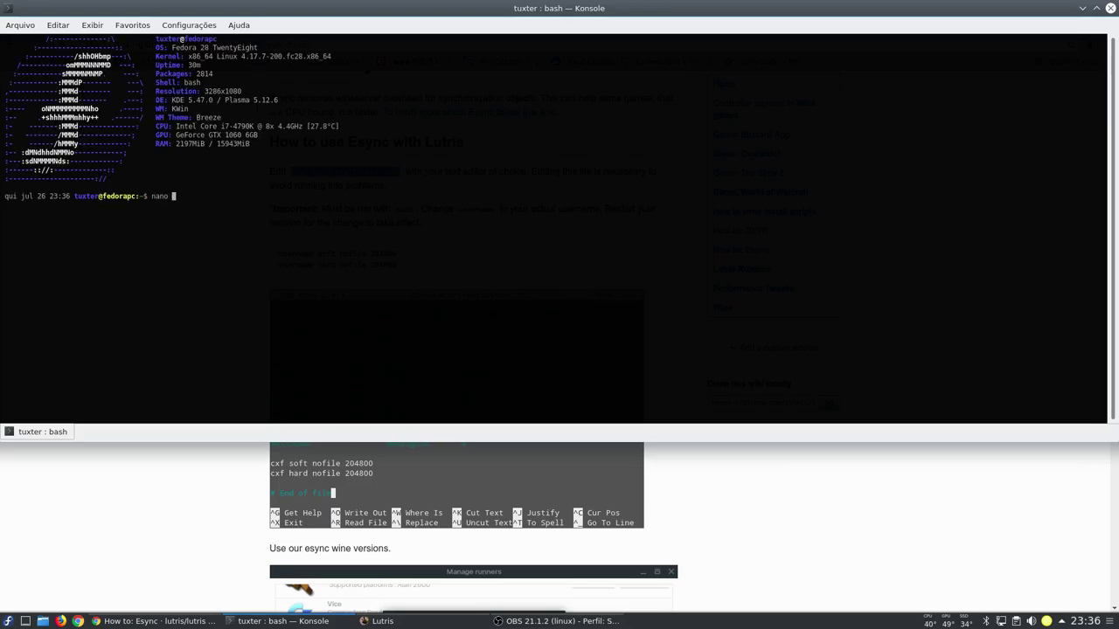
key(ctrl+shift+v)
key(Return)
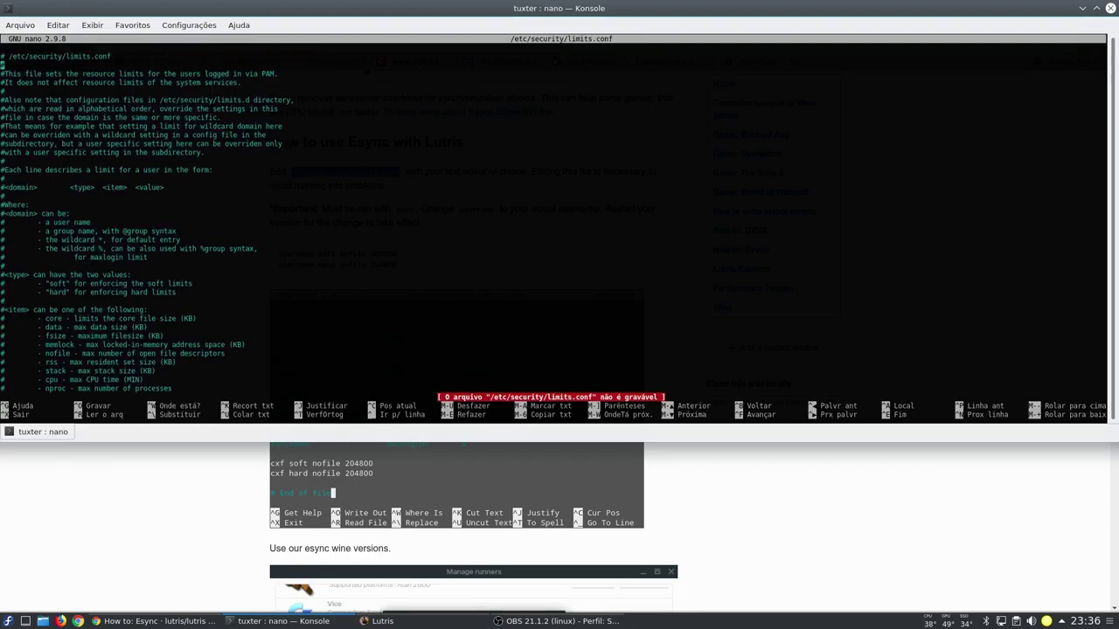
Step: Compare the soft and hard nofile 204800 lines near the end of limits.conf with the guide's example, and close Konsole
key(Down)
key(Down)
key(Down)
key(Down)
key(Down)
key(Down)
key(Down)
key(Down)
key(Down)
key(Down)
key(Down)
key(Down)
key(Down)
key(Down)
key(Down)
key(Down)
key(Down)
key(Down)
key(Down)
key(Down)
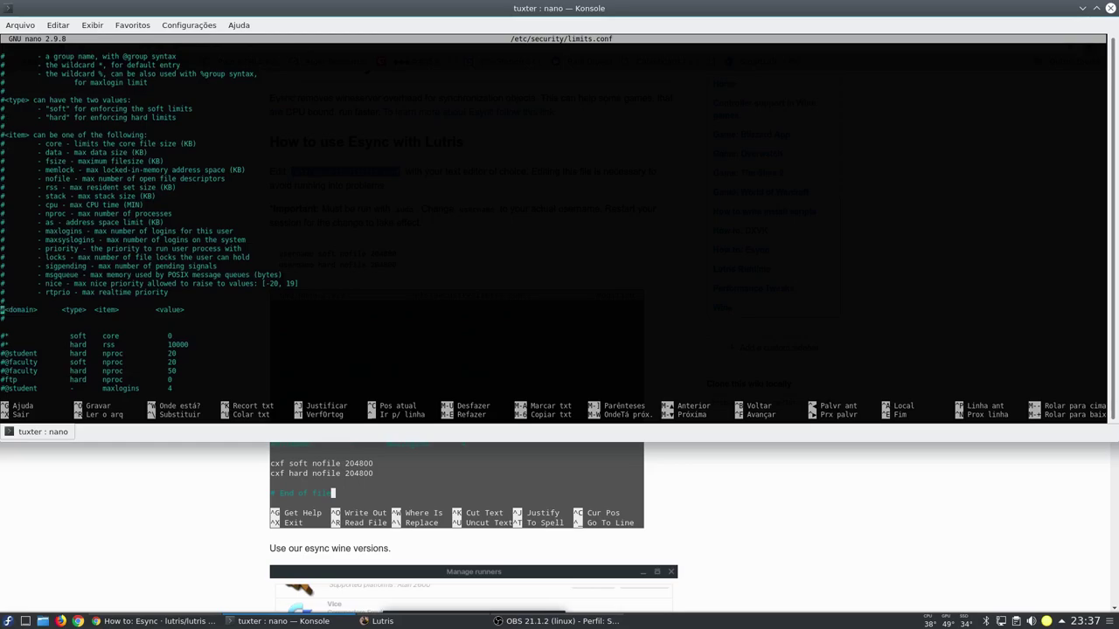
click(247, 507)
drag(416, 272, 274, 258)
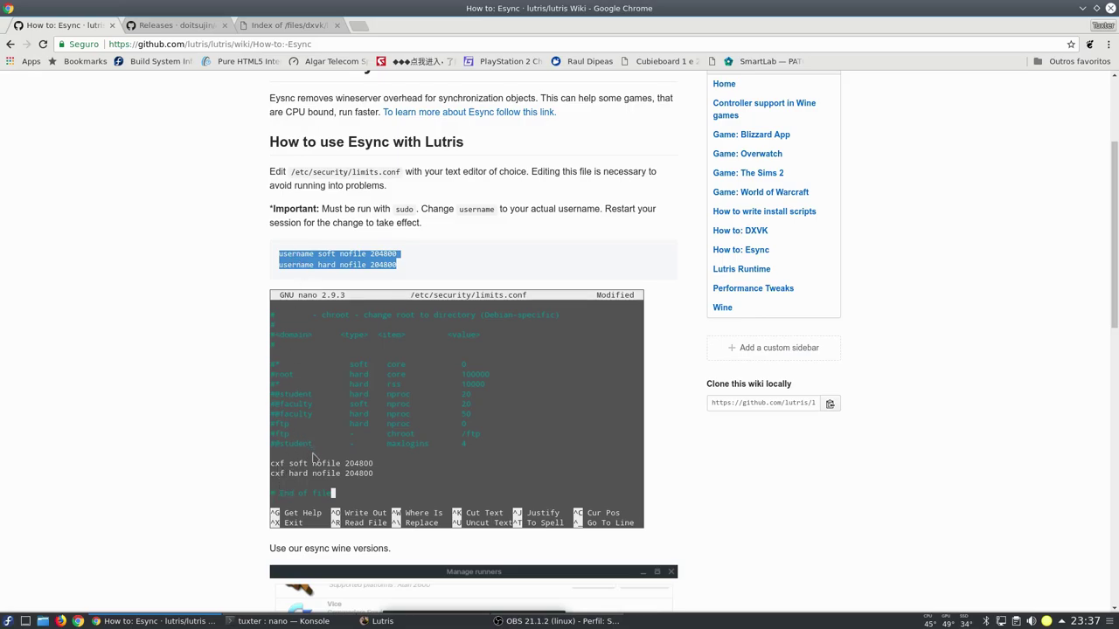
click(283, 621)
double_click(12, 231)
double_click(14, 240)
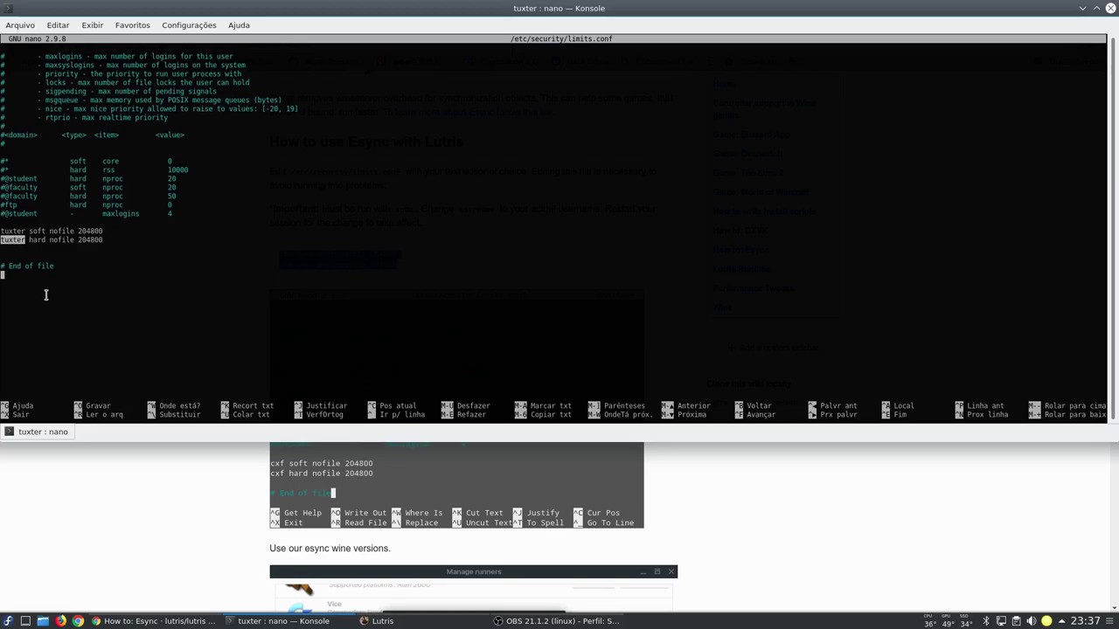
click(1110, 8)
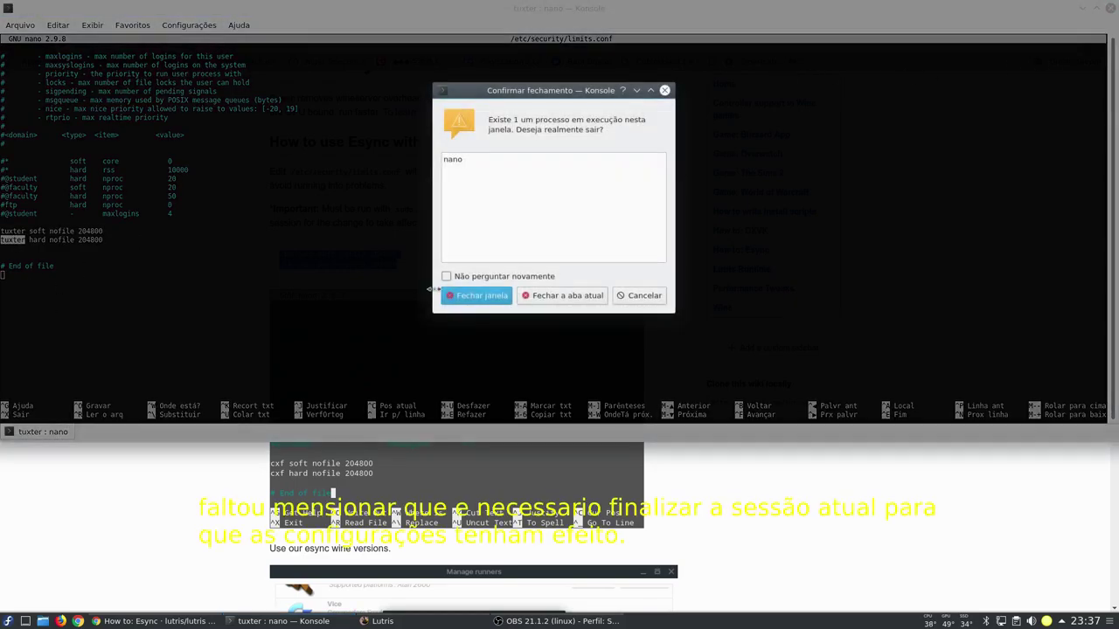
click(483, 297)
Step: Switch to Lutris, open the configuration of dxvk lutris teste, and check the available Wine versions in its runner options
click(282, 627)
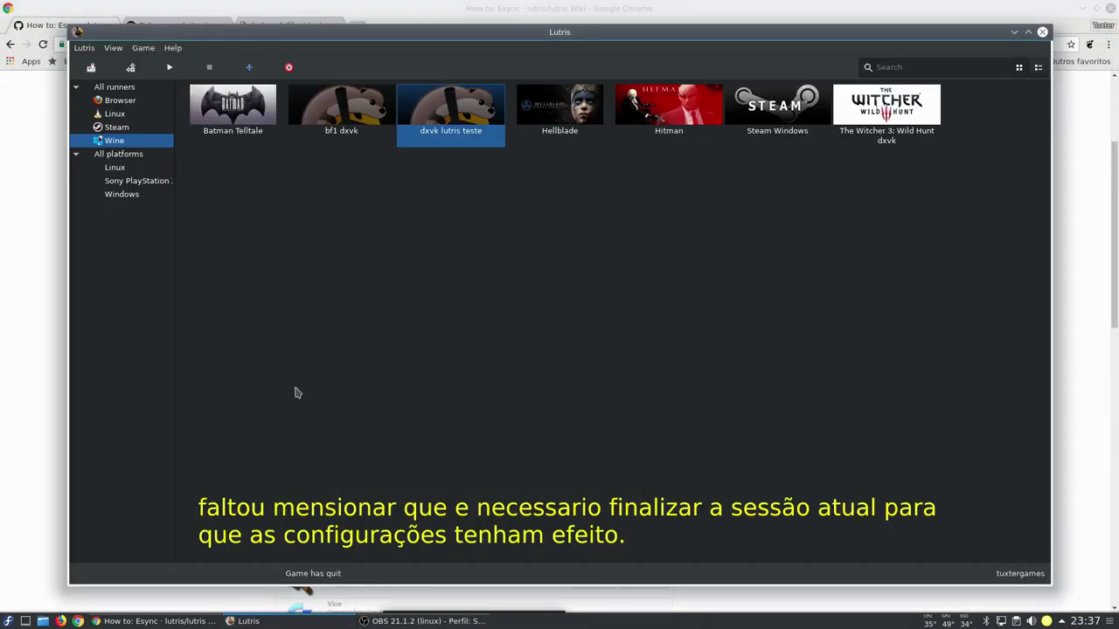
right_click(472, 120)
click(505, 140)
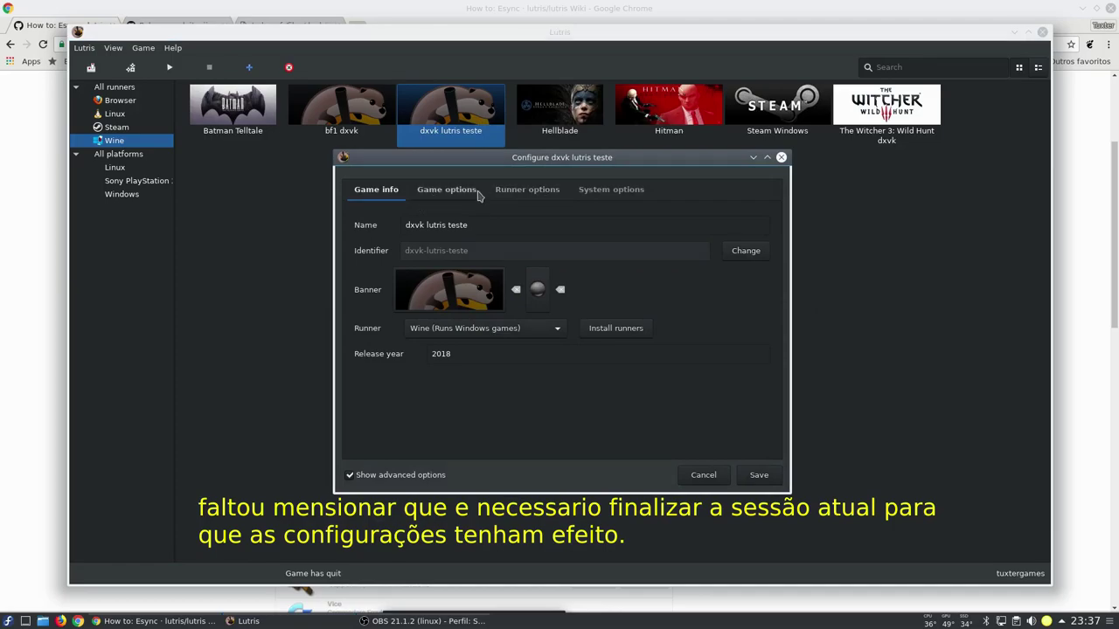
click(541, 187)
click(537, 250)
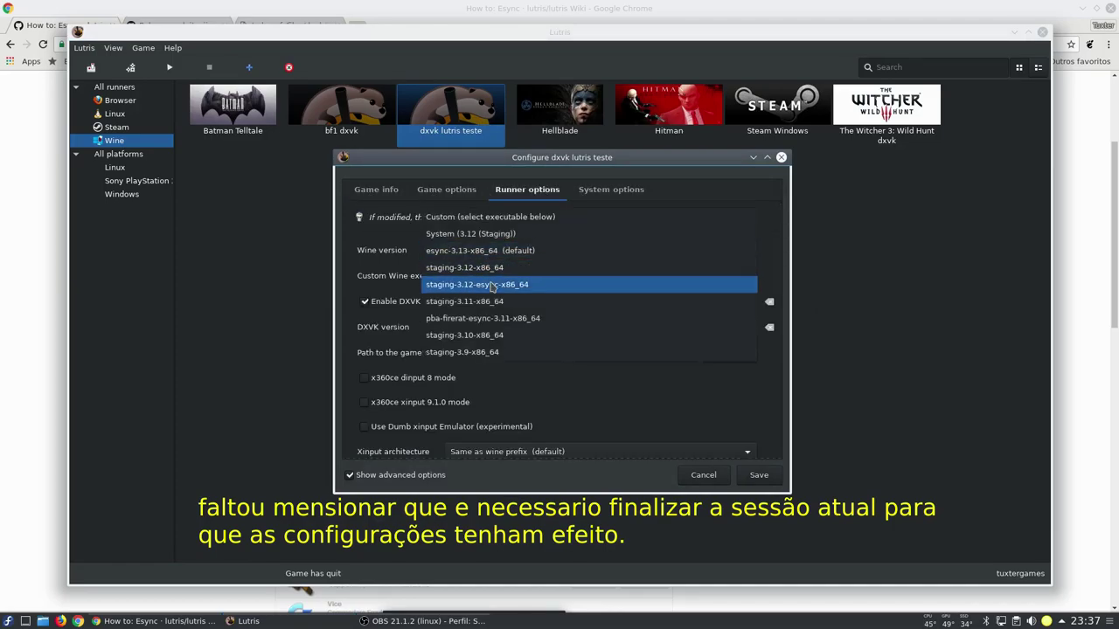
click(402, 247)
Step: Add the environment variable WINEESYNC with value 1 to the game's system options and save the configuration
click(610, 188)
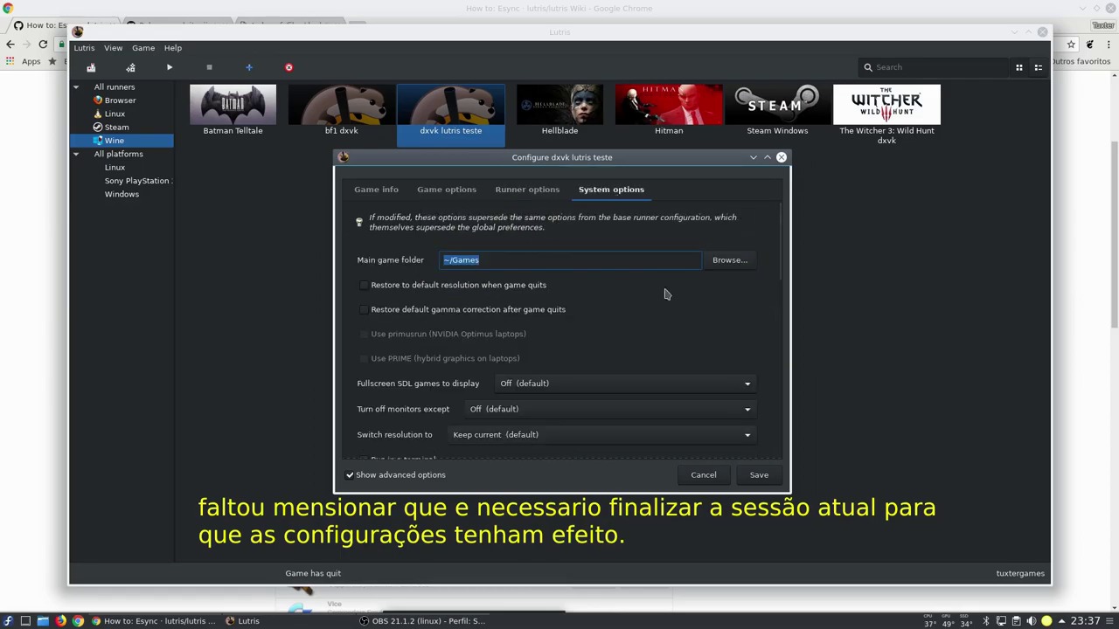
drag(780, 240, 779, 312)
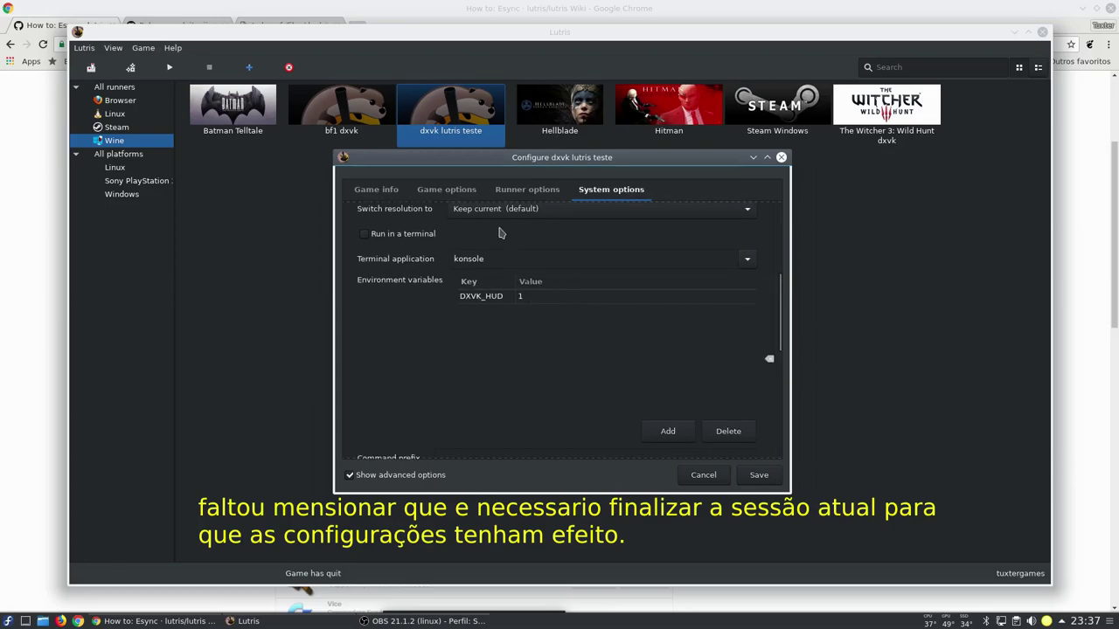
click(666, 431)
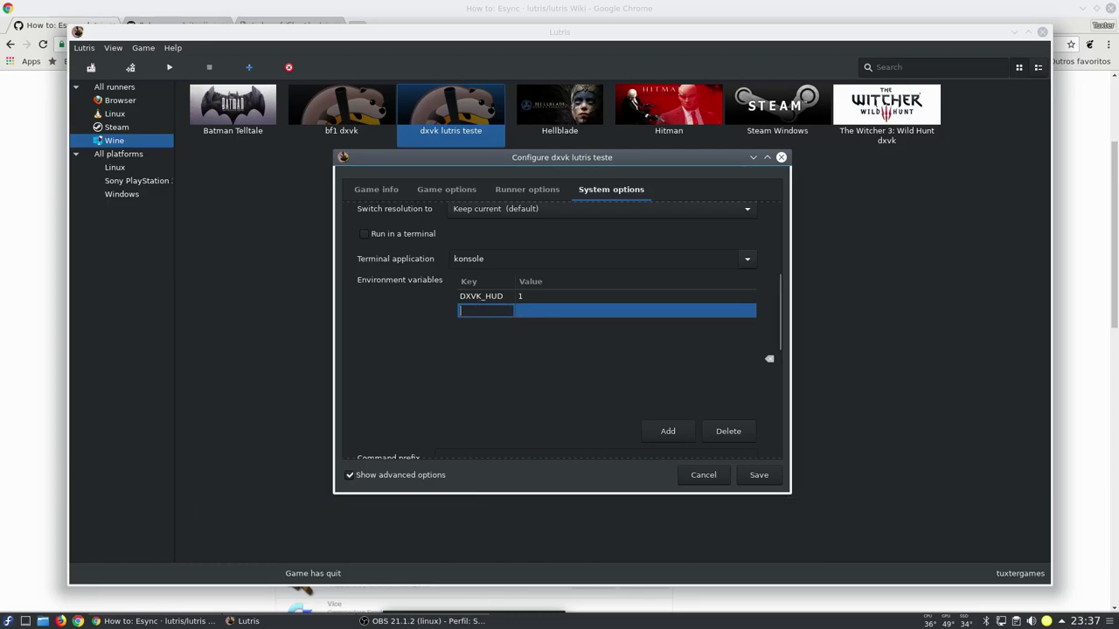
text(WINEESYNC)
key(Return)
click(530, 310)
text(1)
key(Return)
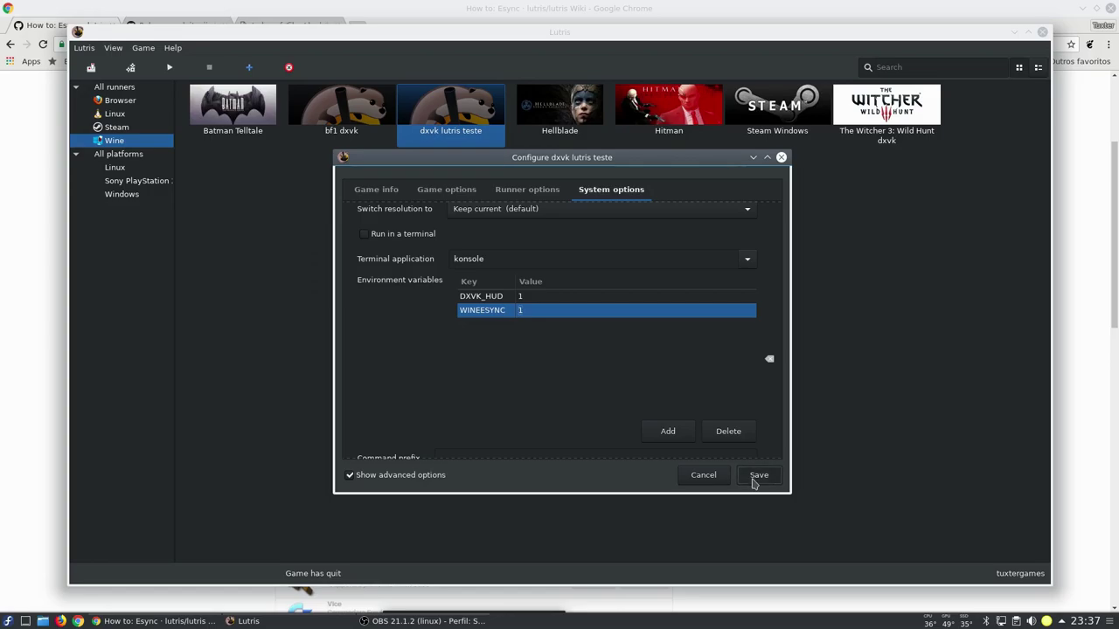
click(753, 481)
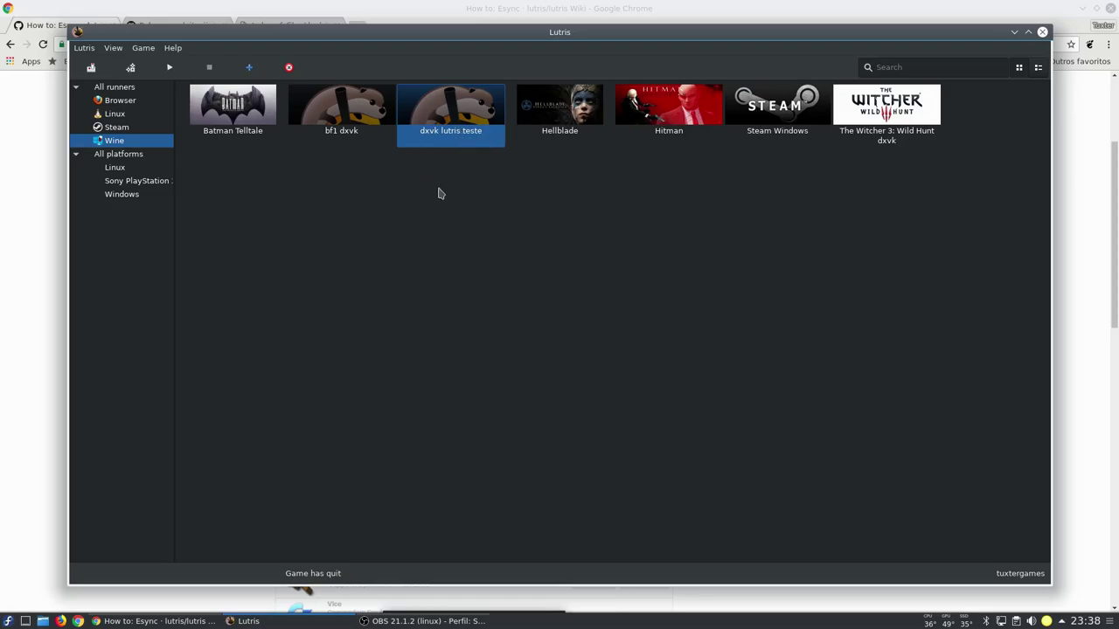
Step: Return to the Esync guide in Chrome and review its limits.conf, esync Wine version and WINEESYNC sections
click(1083, 8)
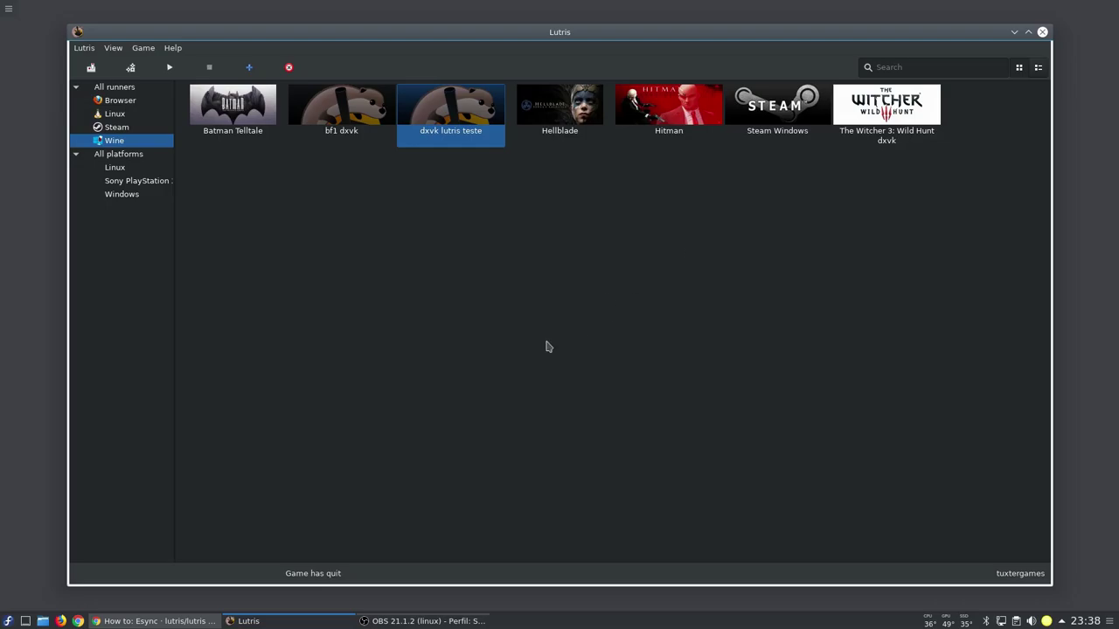
click(210, 620)
scroll(298, 116, up, 4)
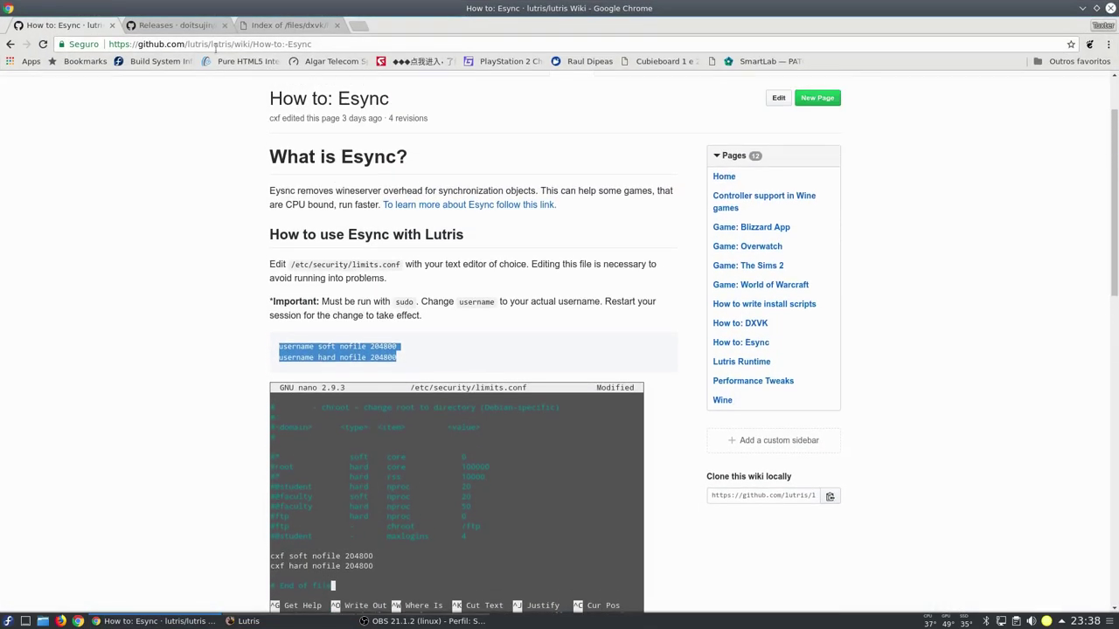
scroll(515, 370, down, 10)
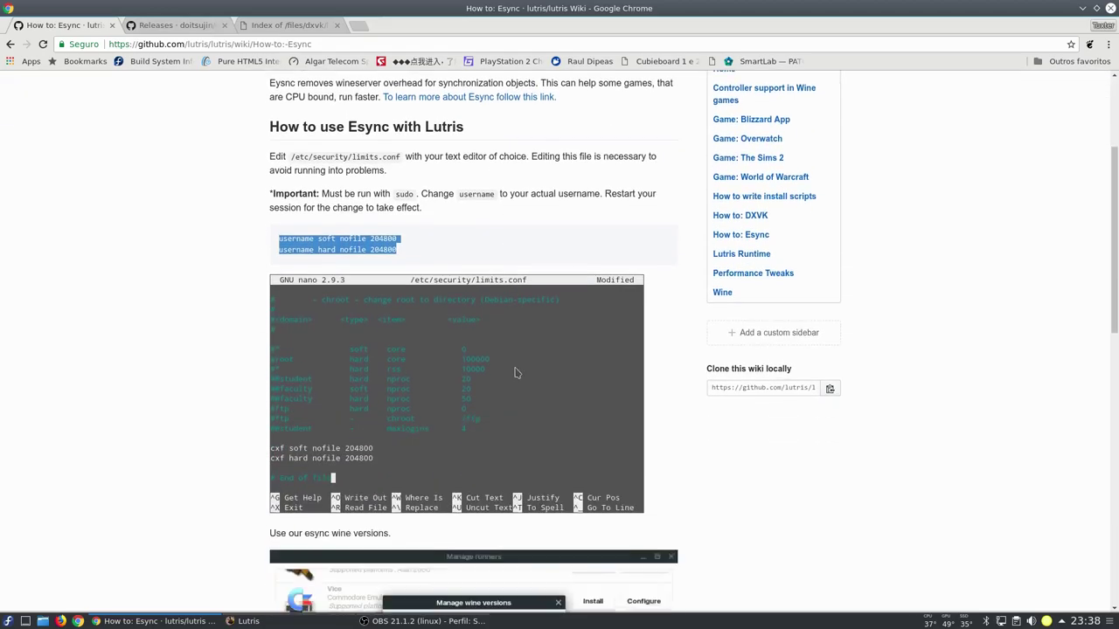
scroll(527, 353, down, 3)
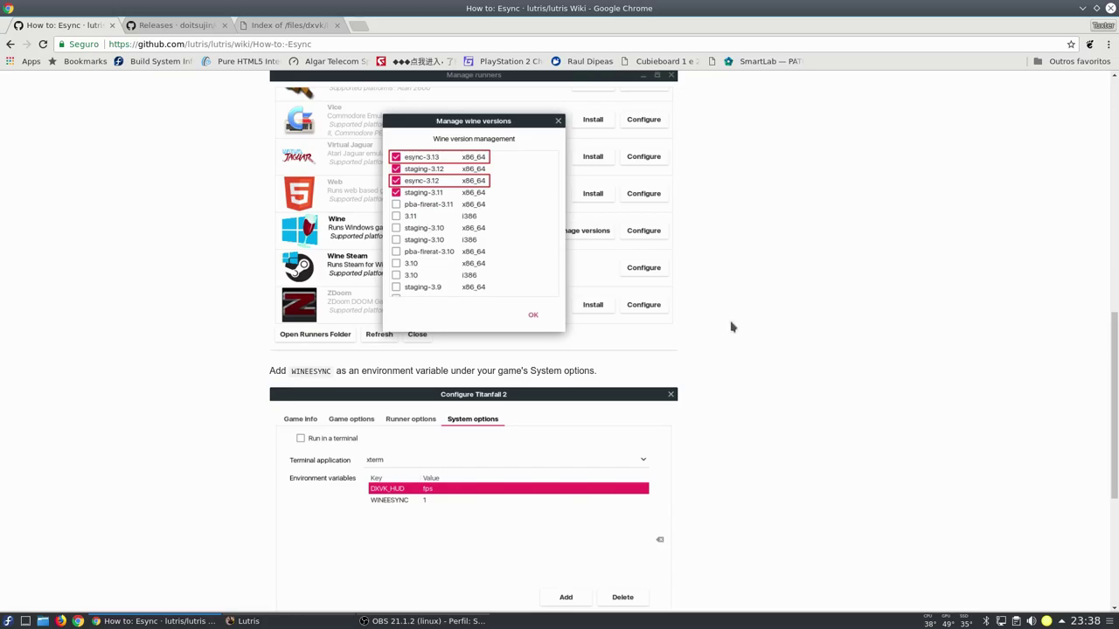
scroll(486, 342, up, 10)
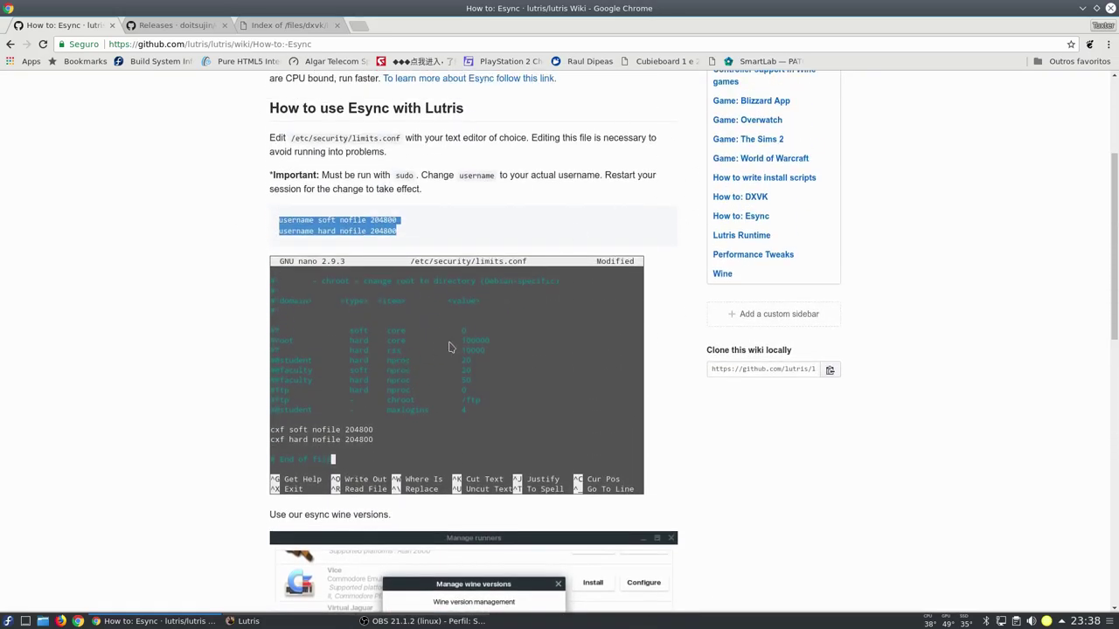
Step: Open the How to: DXVK wiki page and read its sections on installing Vulkan, locally compiled builds and manually updating DXVK
click(753, 236)
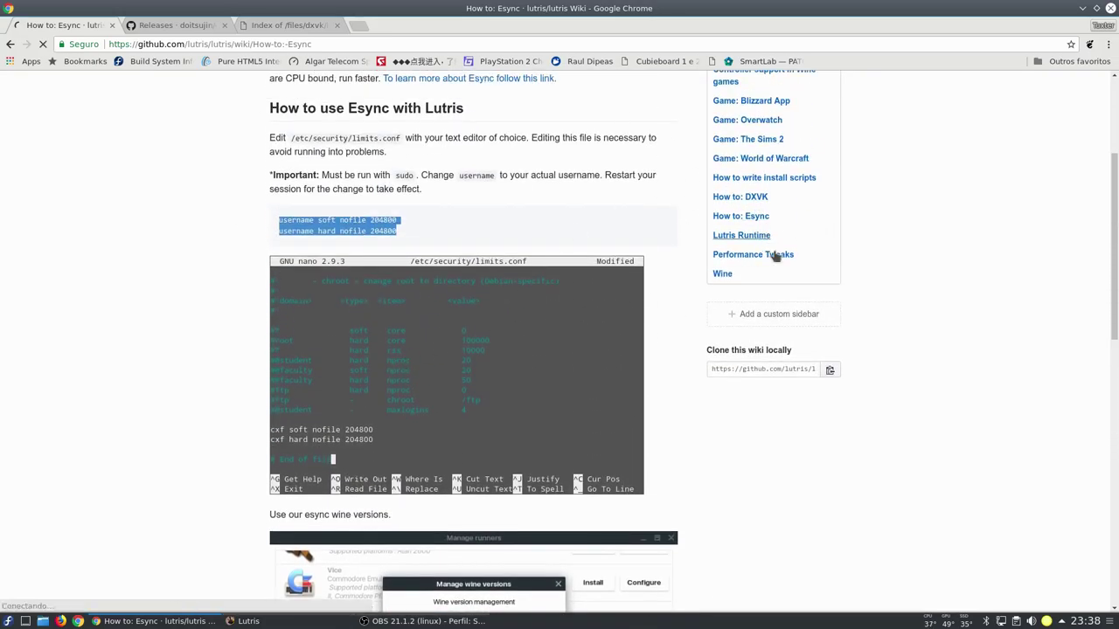
scroll(874, 314, down, 5)
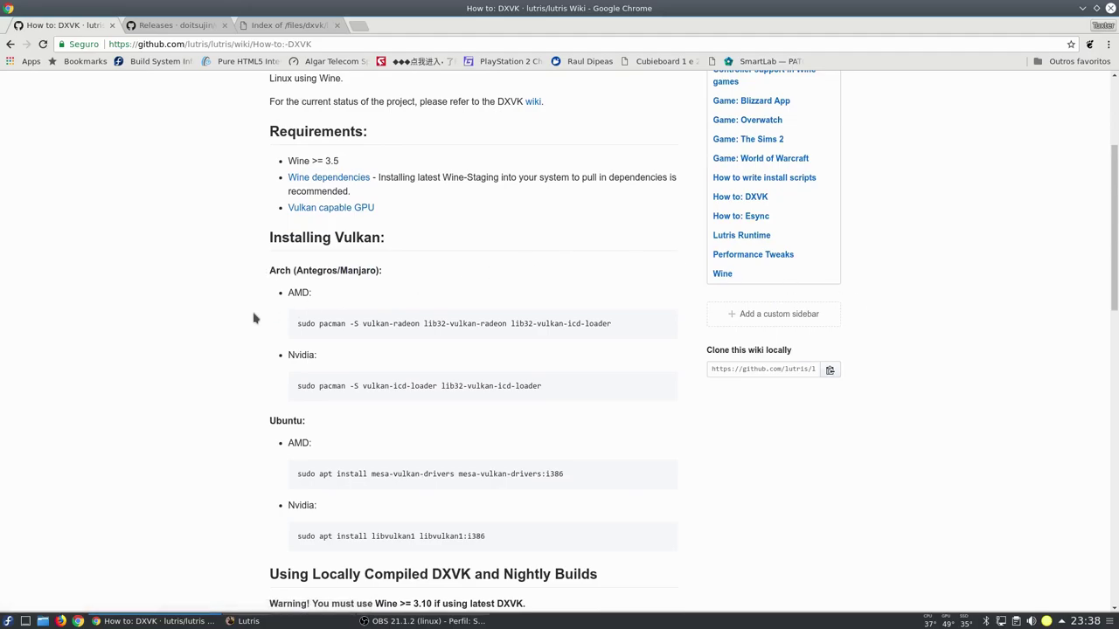
scroll(252, 318, down, 2)
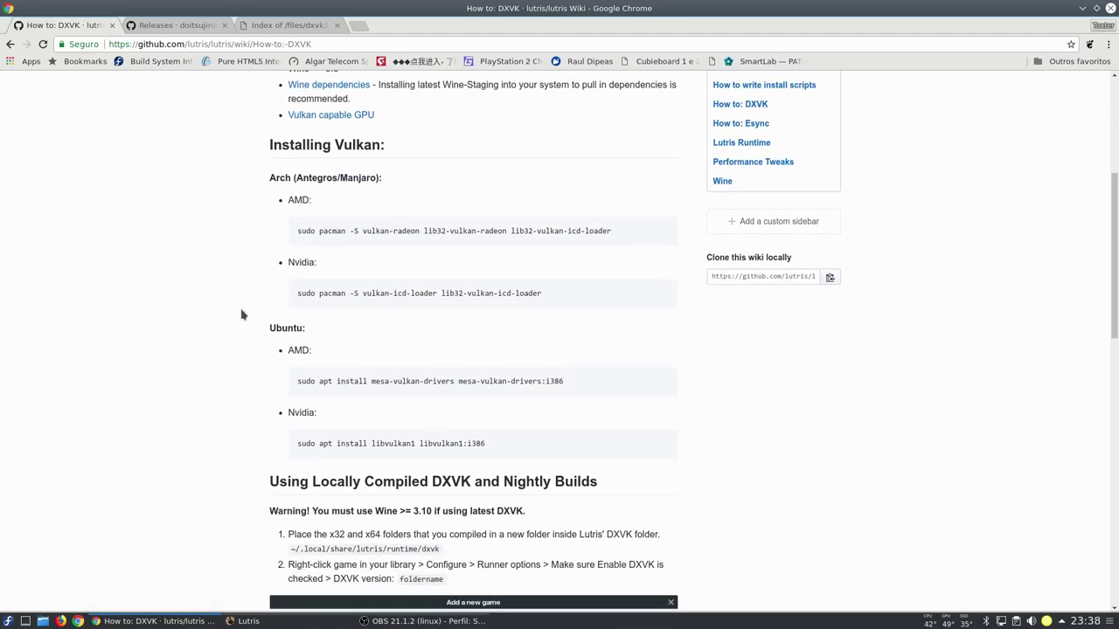
scroll(427, 422, down, 6)
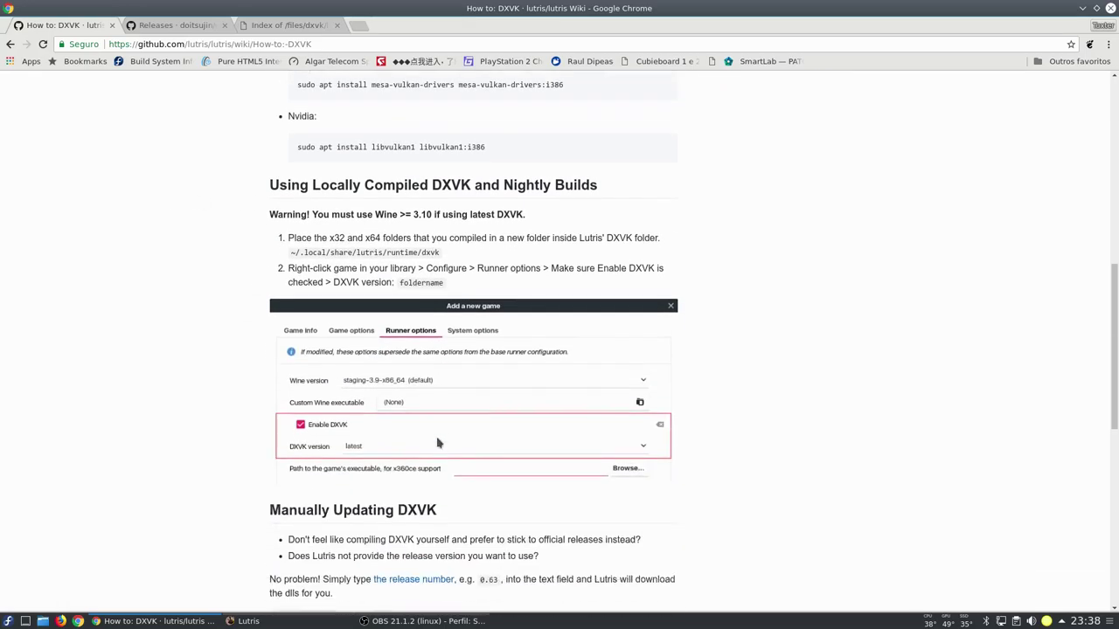
scroll(212, 367, down, 4)
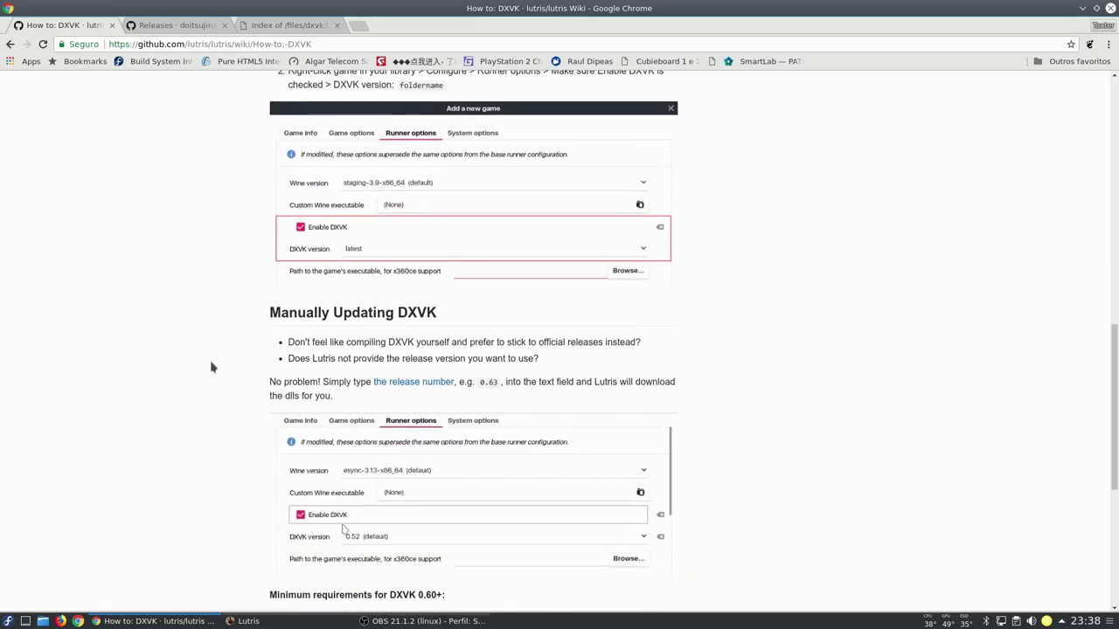
scroll(215, 275, up, 2)
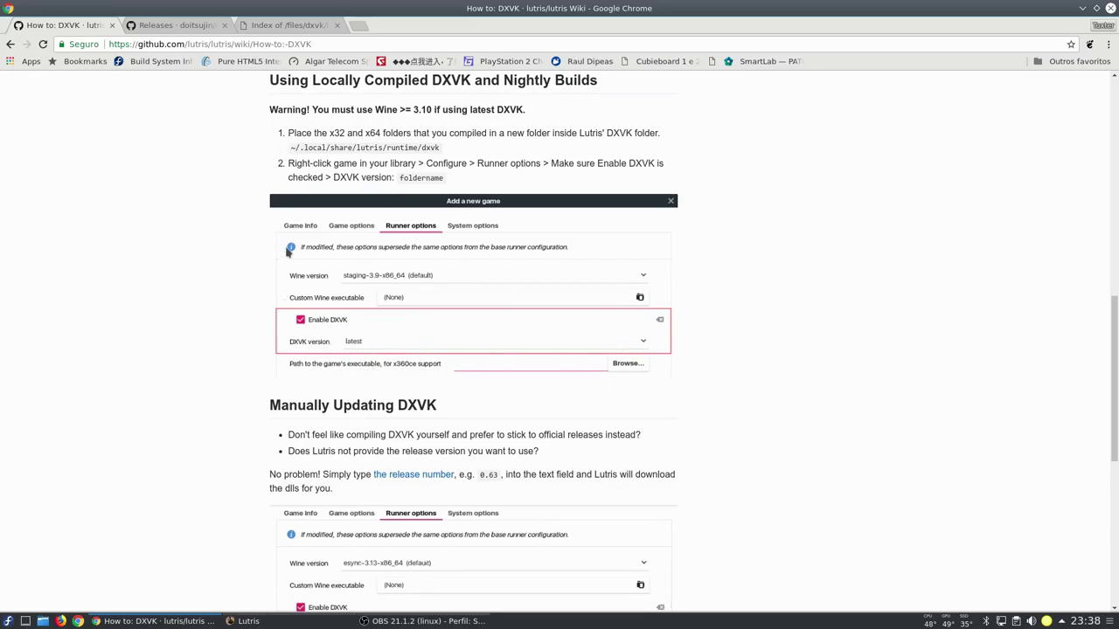
scroll(304, 349, down, 4)
scroll(304, 349, down, 3)
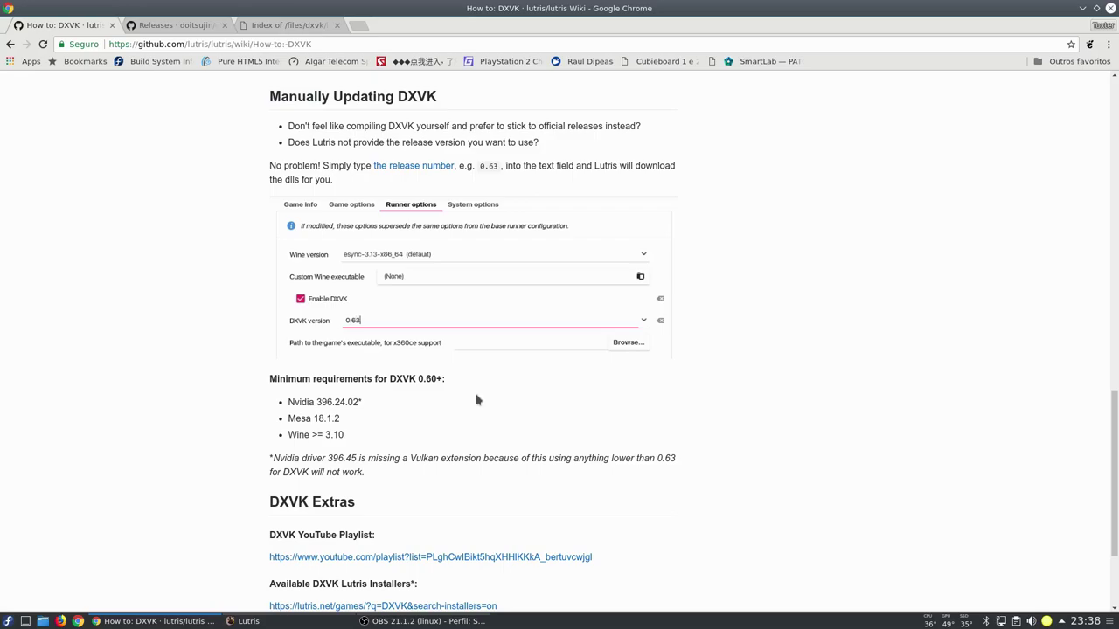
scroll(410, 406, down, 3)
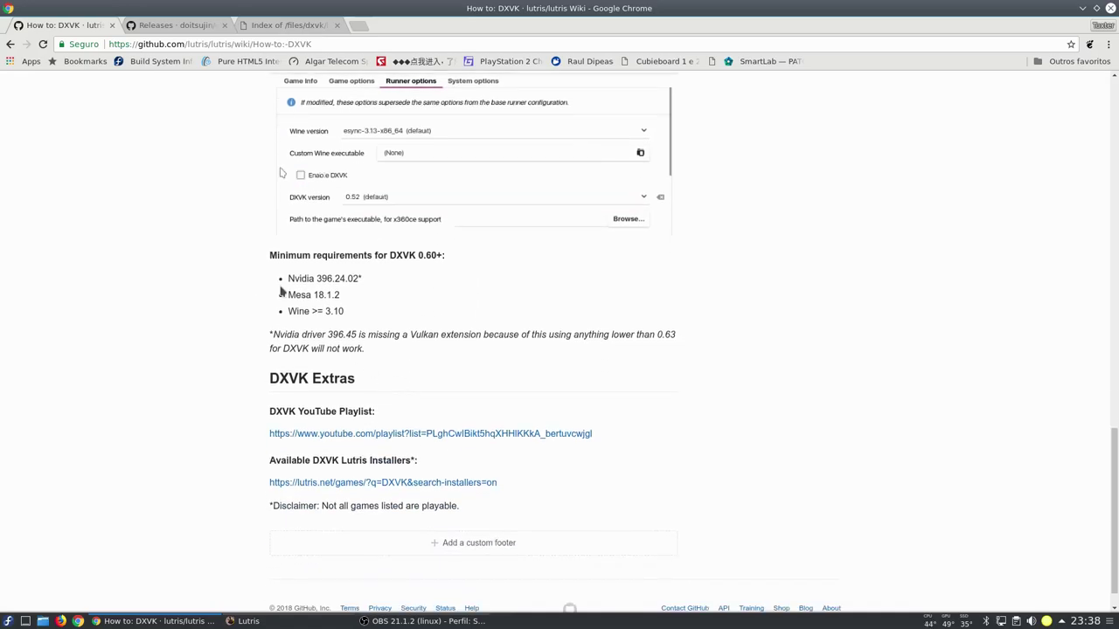
Step: Highlight the Nvidia, Mesa and Wine entries in the minimum requirements for DXVK 0.60+
drag(291, 277, 379, 277)
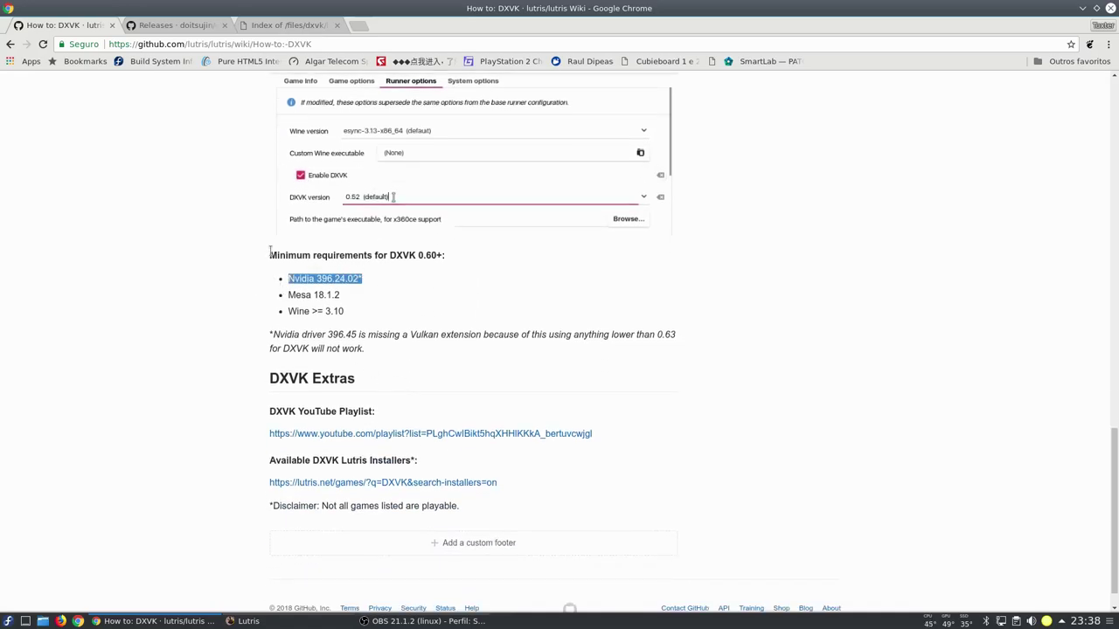
drag(448, 257, 380, 260)
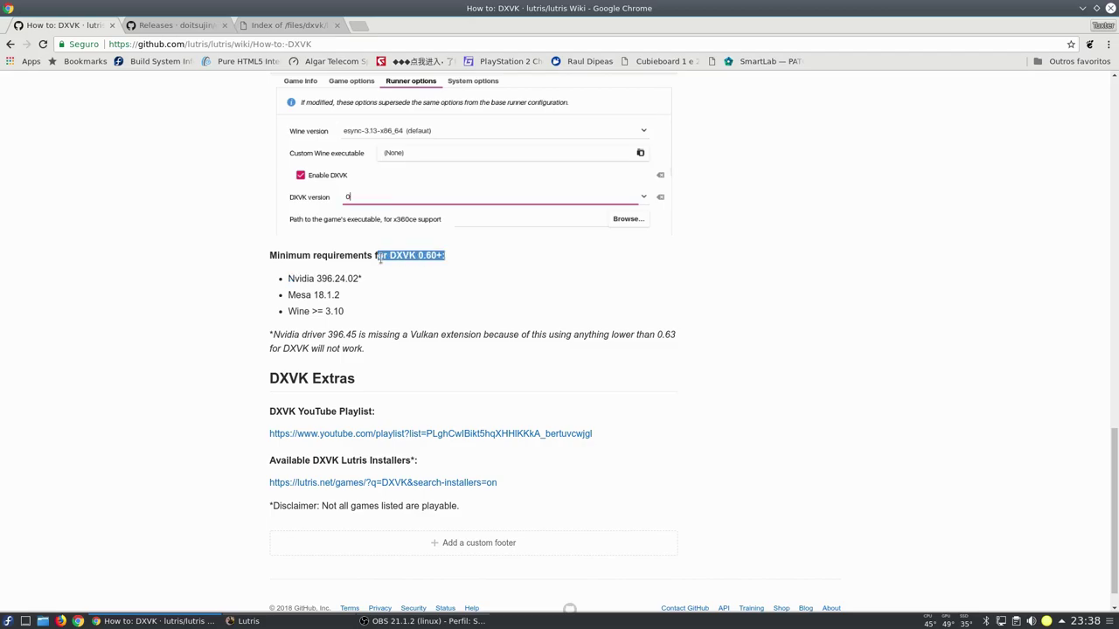
drag(315, 278, 374, 281)
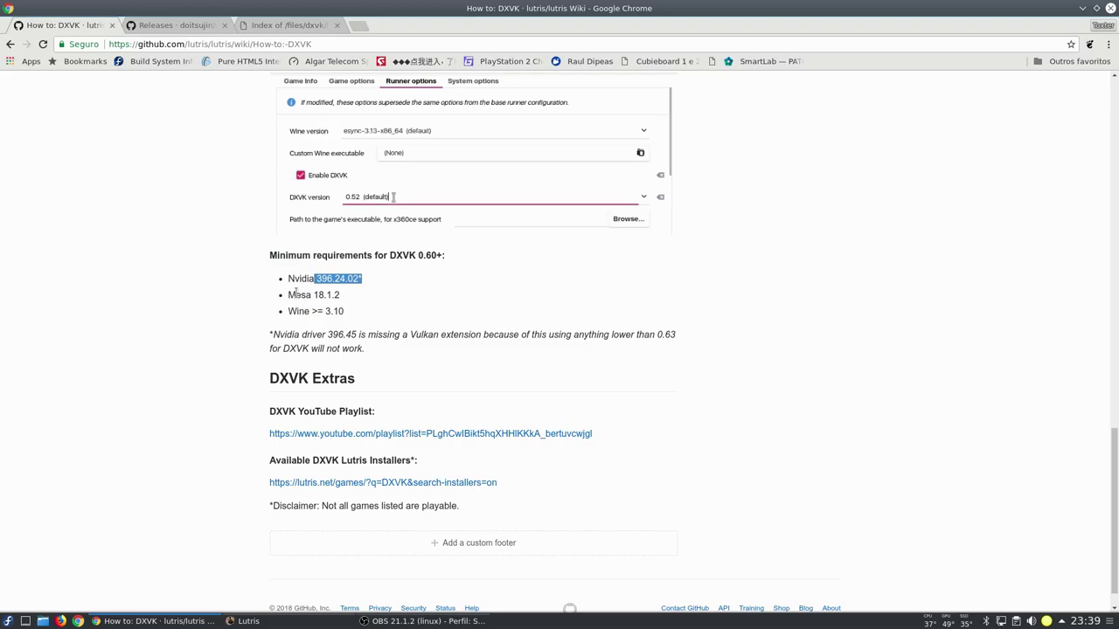
drag(288, 295, 371, 314)
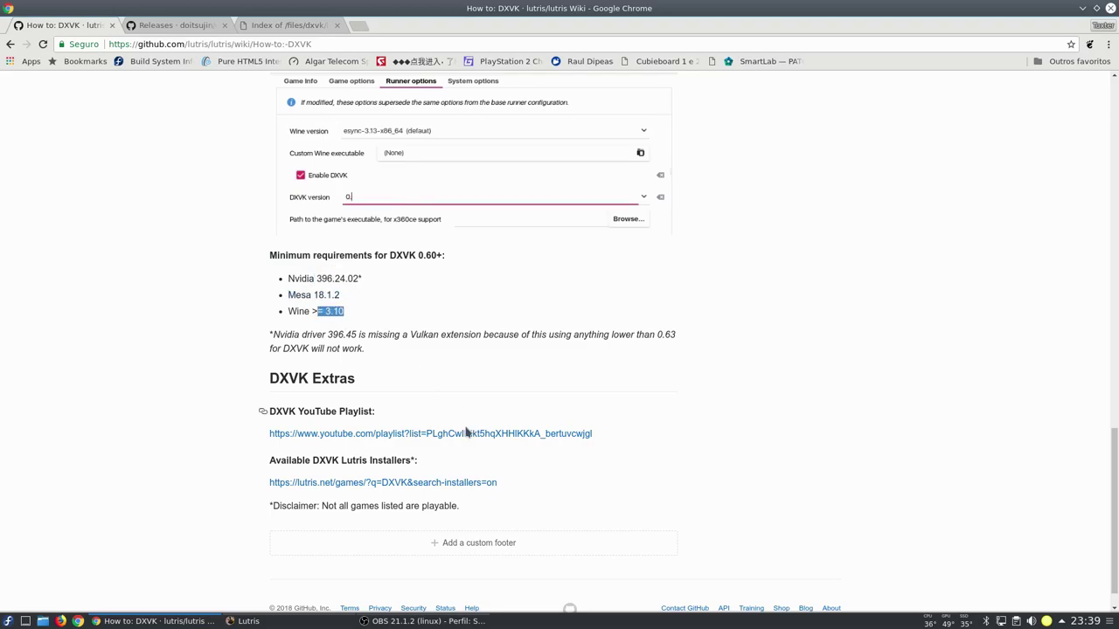
Step: Read the note on Nvidia driver 396.45 and DXVK versions lower than 0.63, highlighting its key phrases
click(294, 348)
drag(264, 338, 358, 337)
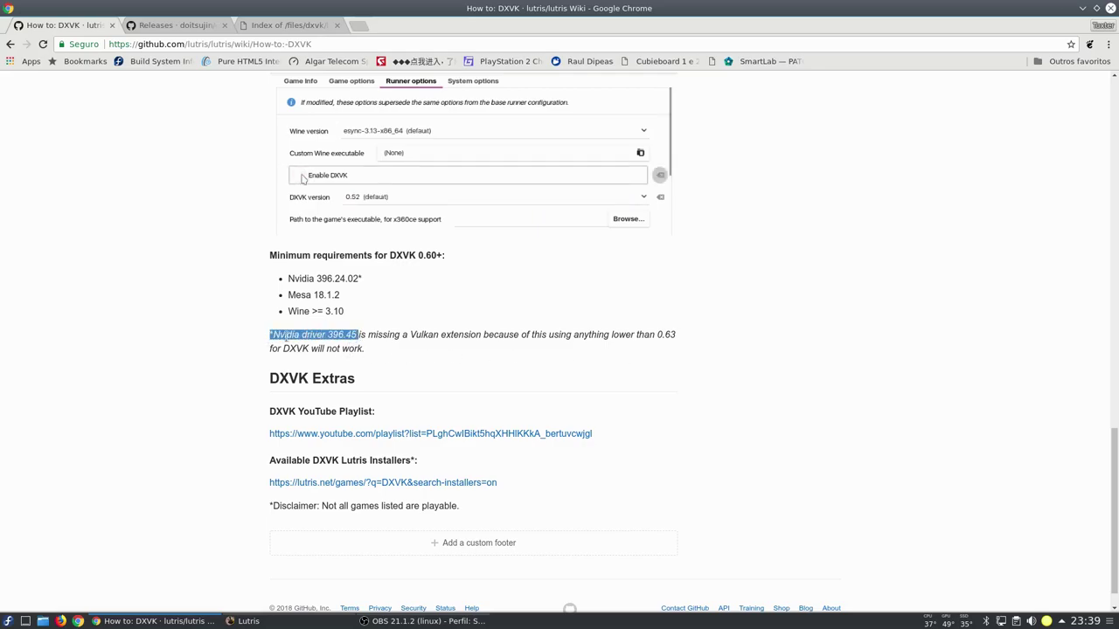
click(334, 333)
drag(271, 335, 474, 338)
drag(548, 335, 684, 338)
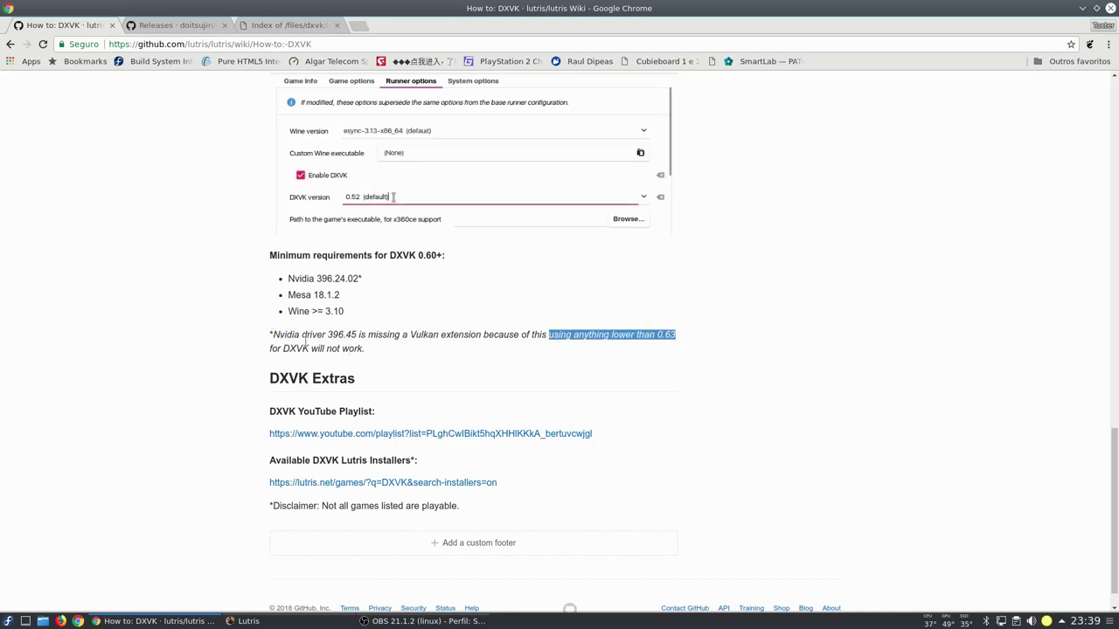
drag(558, 336, 662, 347)
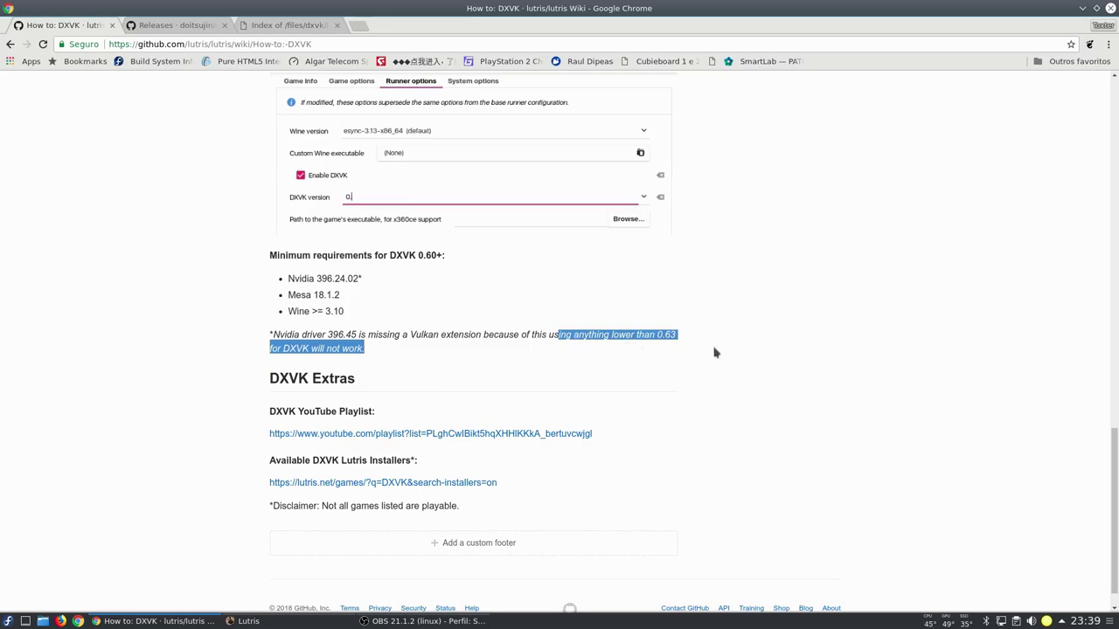
click(687, 362)
drag(658, 335, 737, 343)
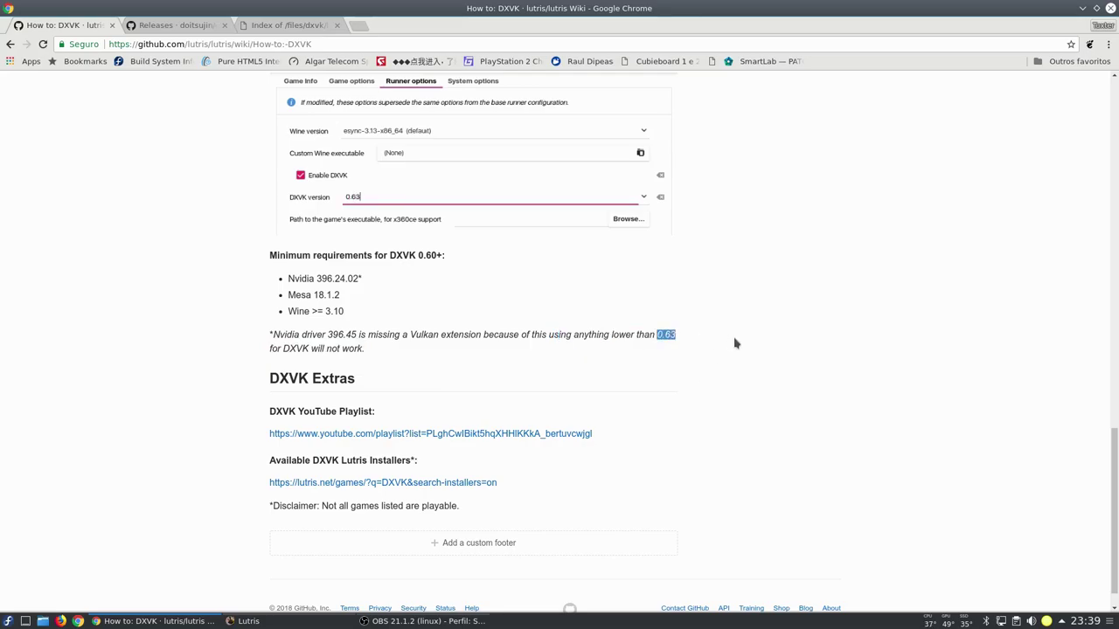
drag(270, 351, 367, 350)
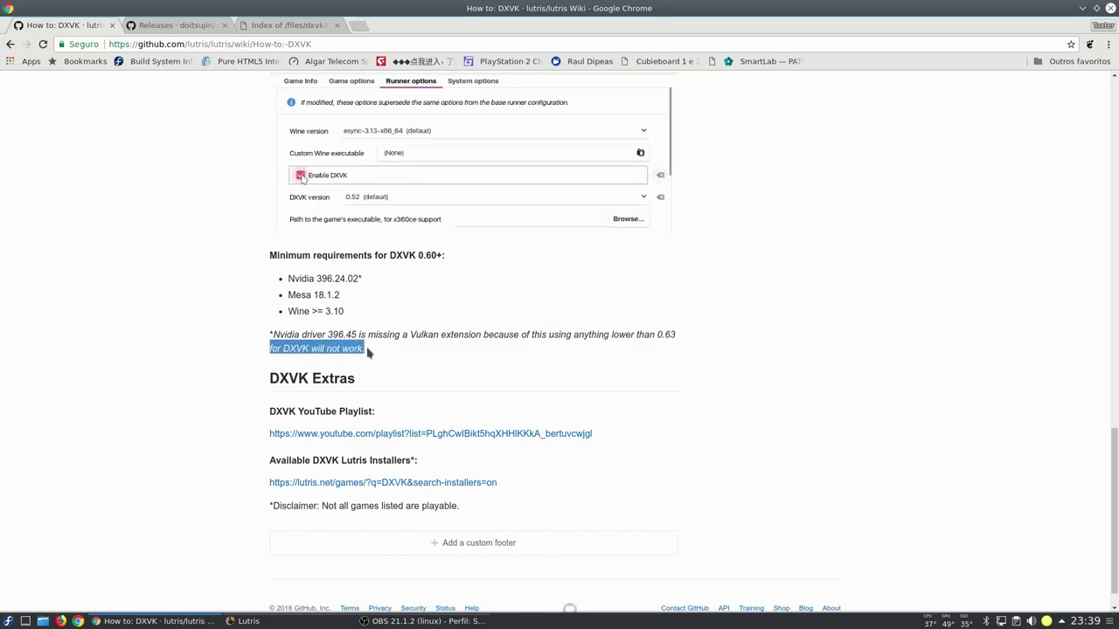
drag(658, 334, 624, 386)
click(654, 335)
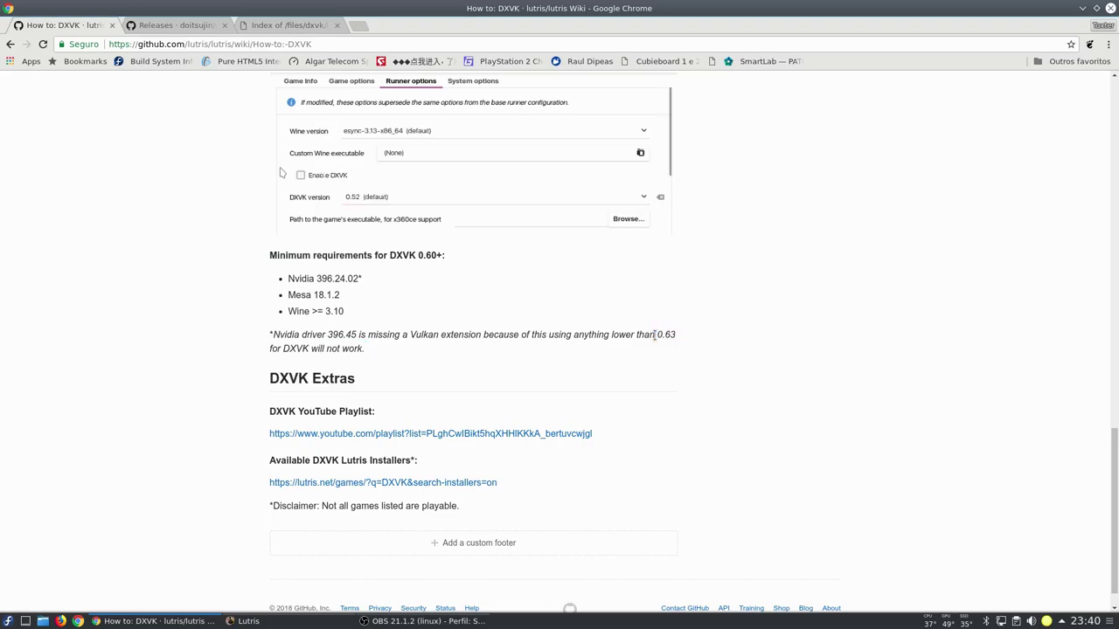
Step: Look over the DXVK Extras section at the end of the guide, and minimize Chrome to return to Lutris
scroll(592, 355, down, 1)
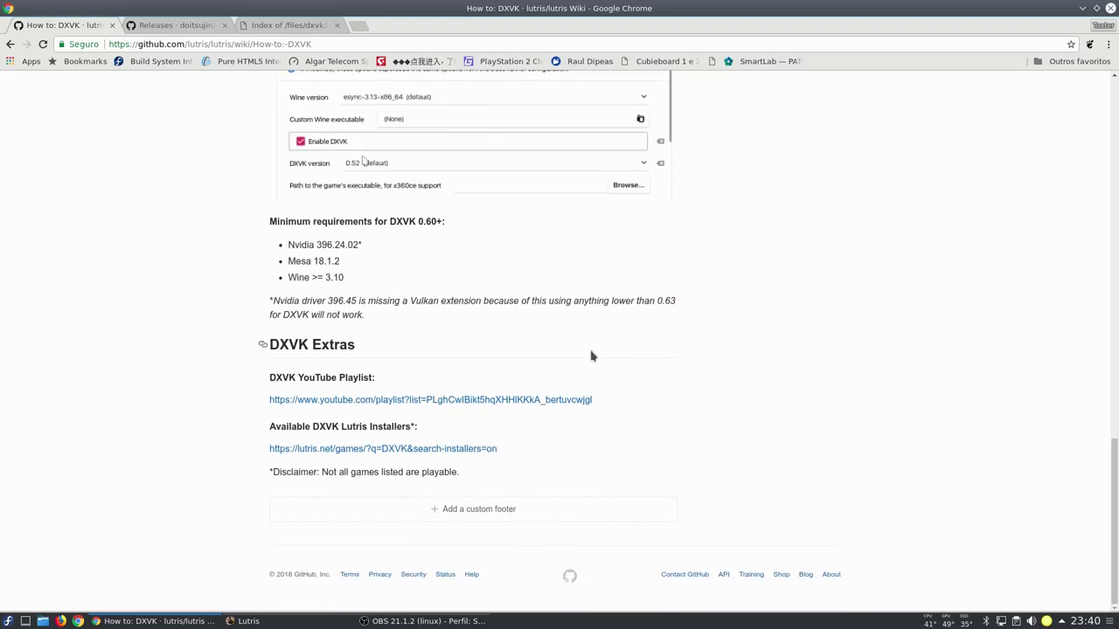
scroll(592, 389, up, 15)
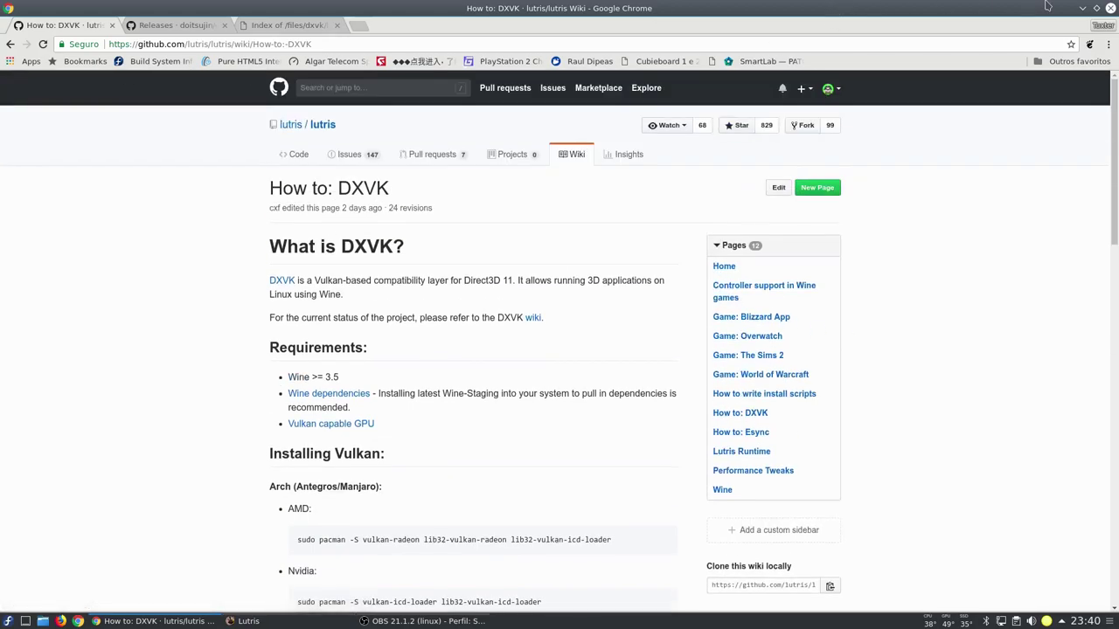
click(1082, 7)
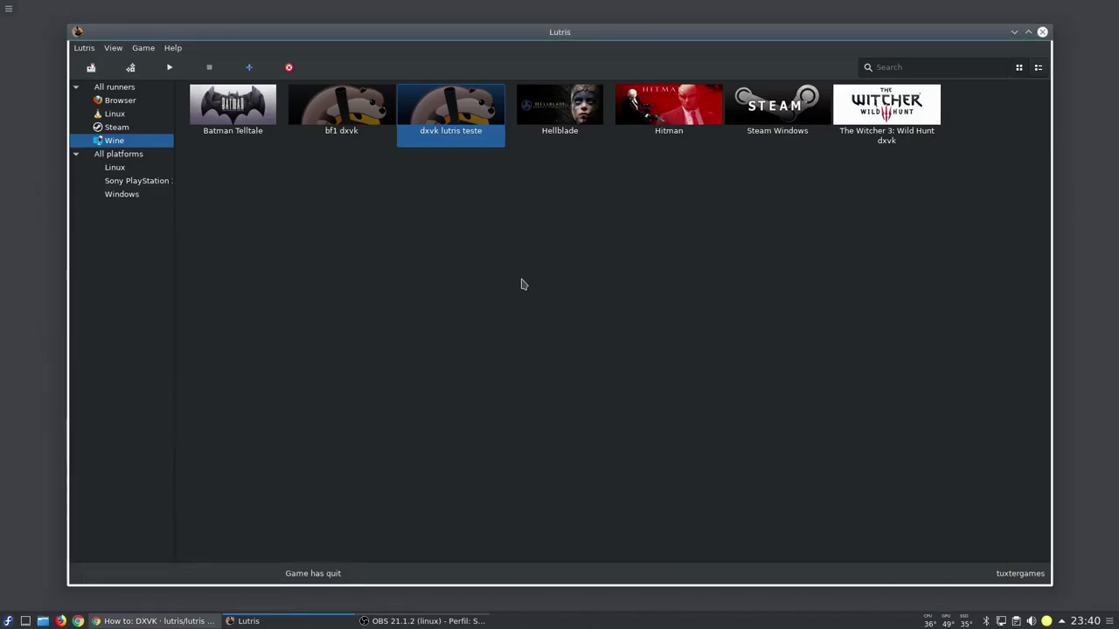